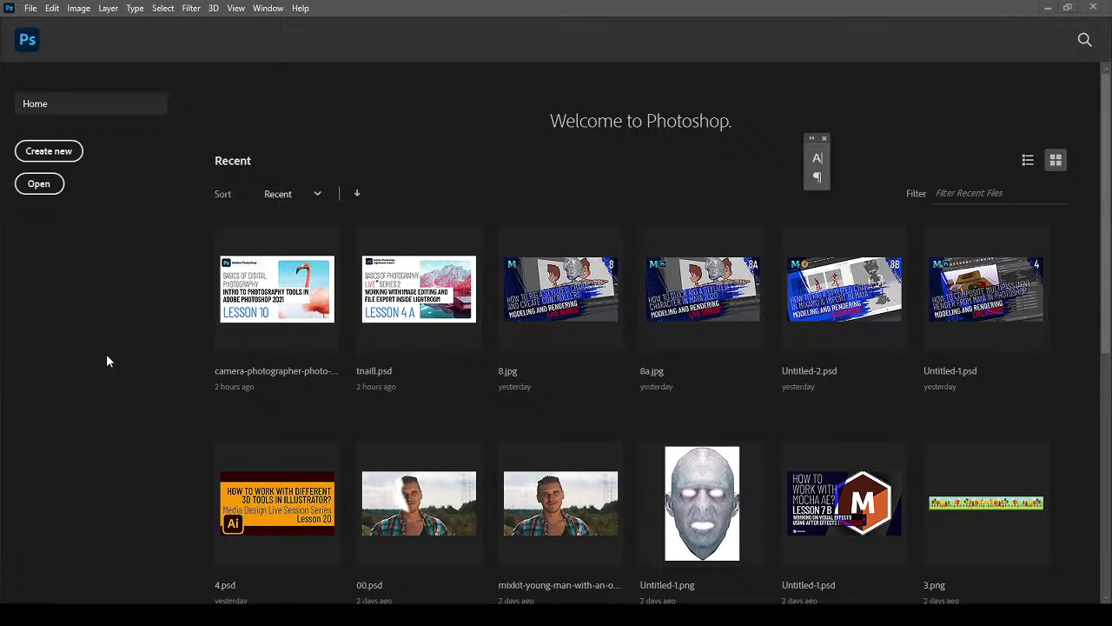
Close the floating Character and Paragraph panels and switch to File Explorer with the my sample imagesdd folder in view.
click(825, 138)
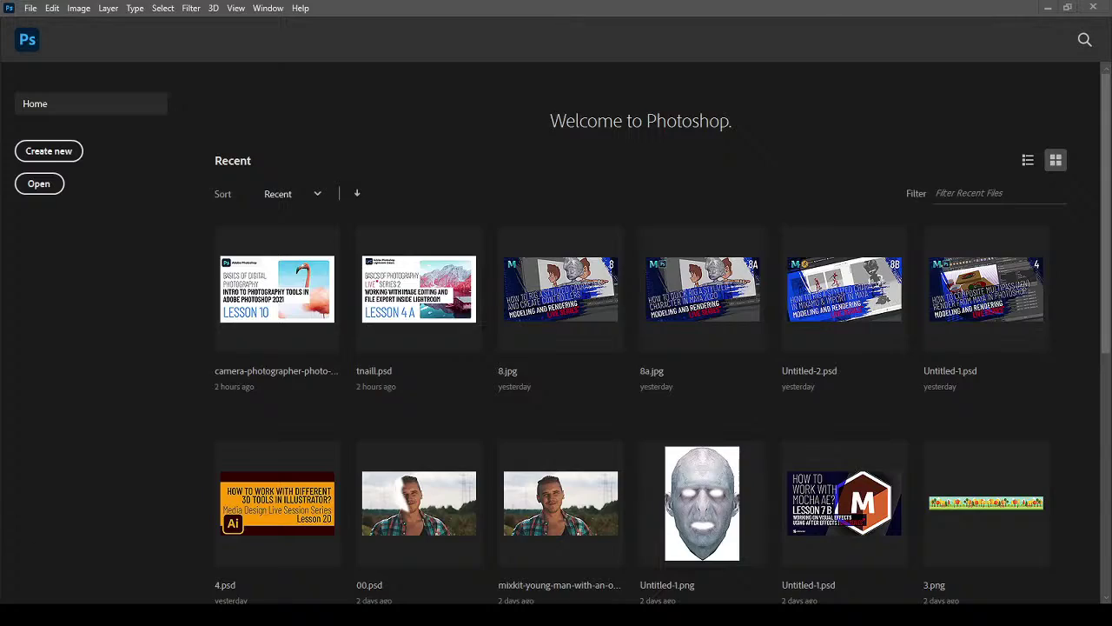
key(alt+Tab)
drag(688, 130, 659, 78)
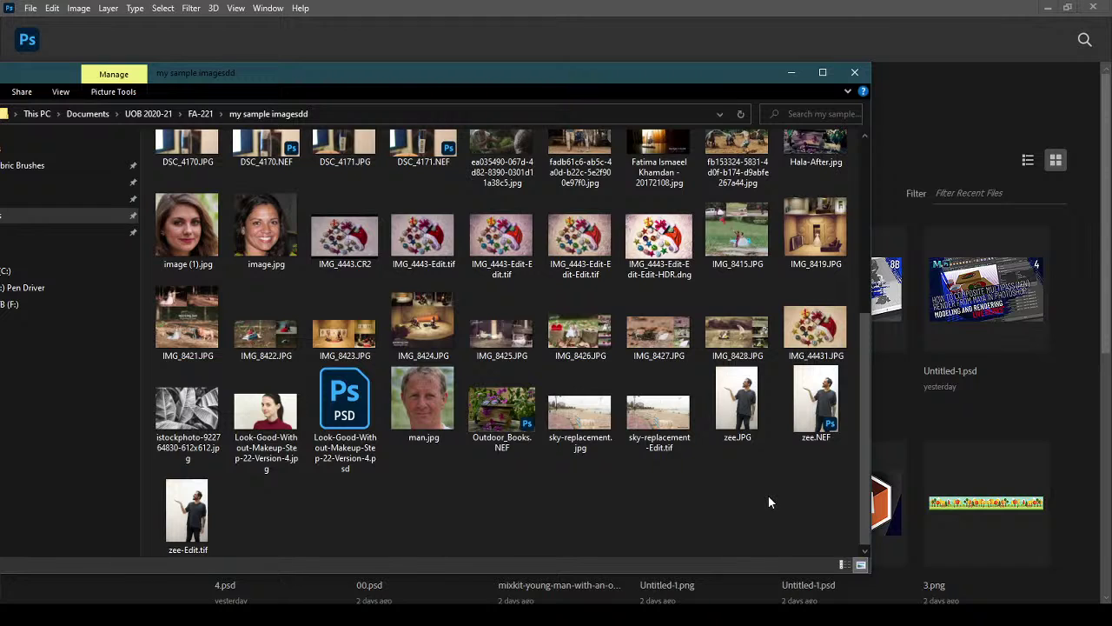
click(205, 497)
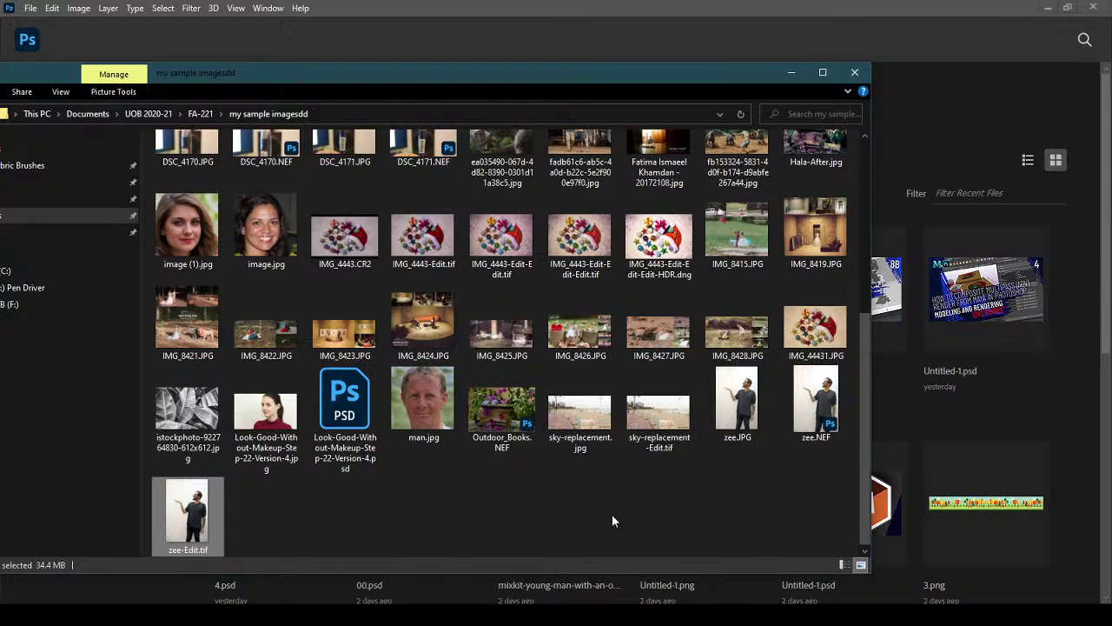
ctrl+click(659, 413)
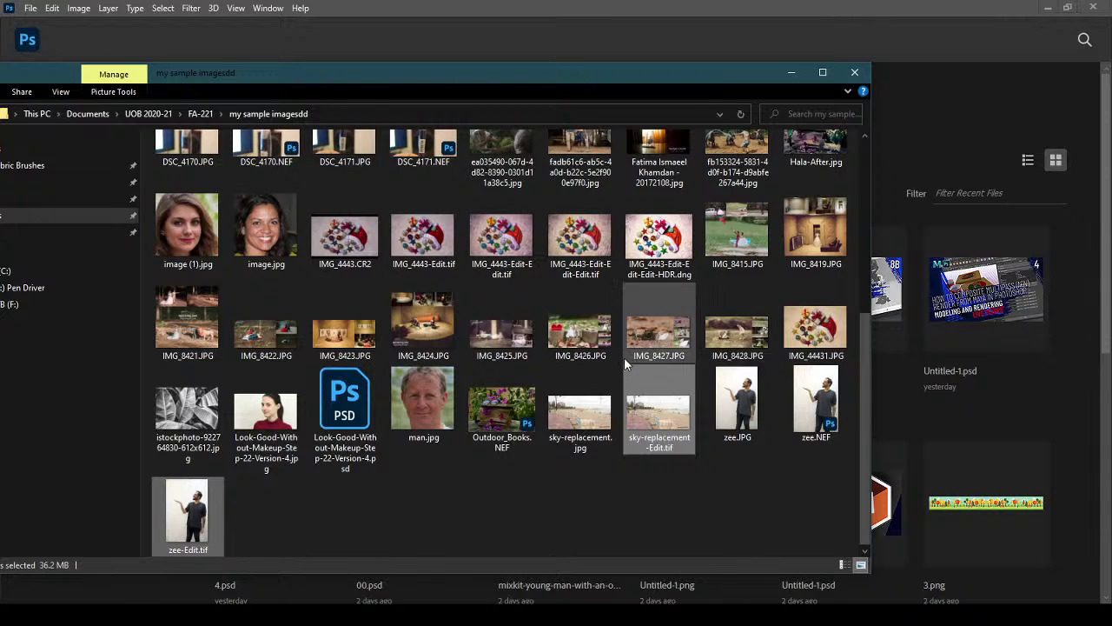
ctrl+click(275, 234)
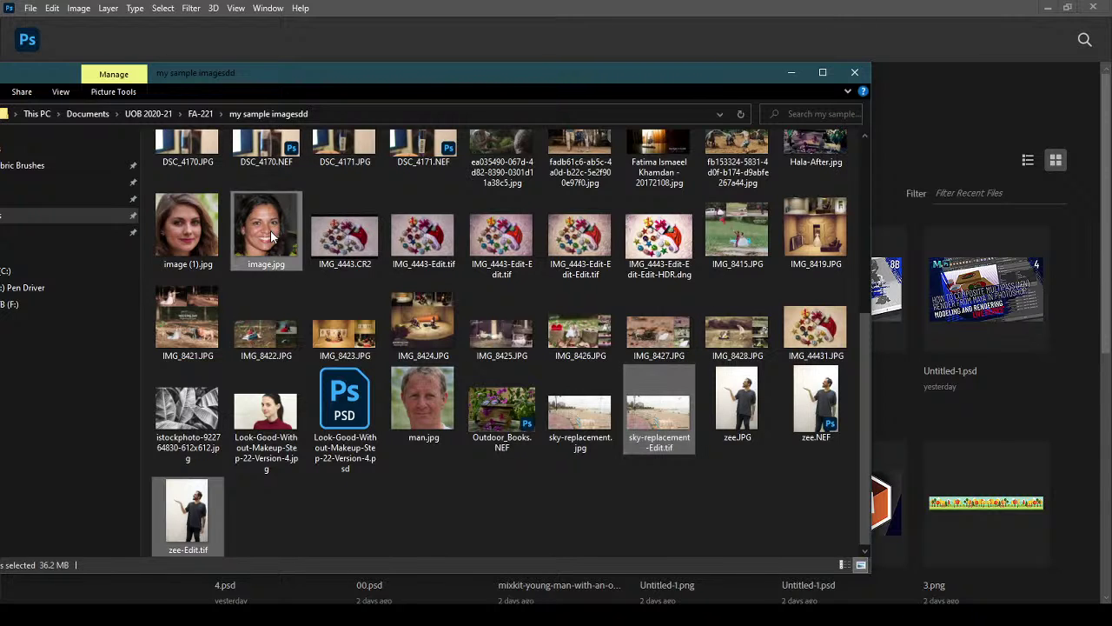
ctrl+click(205, 241)
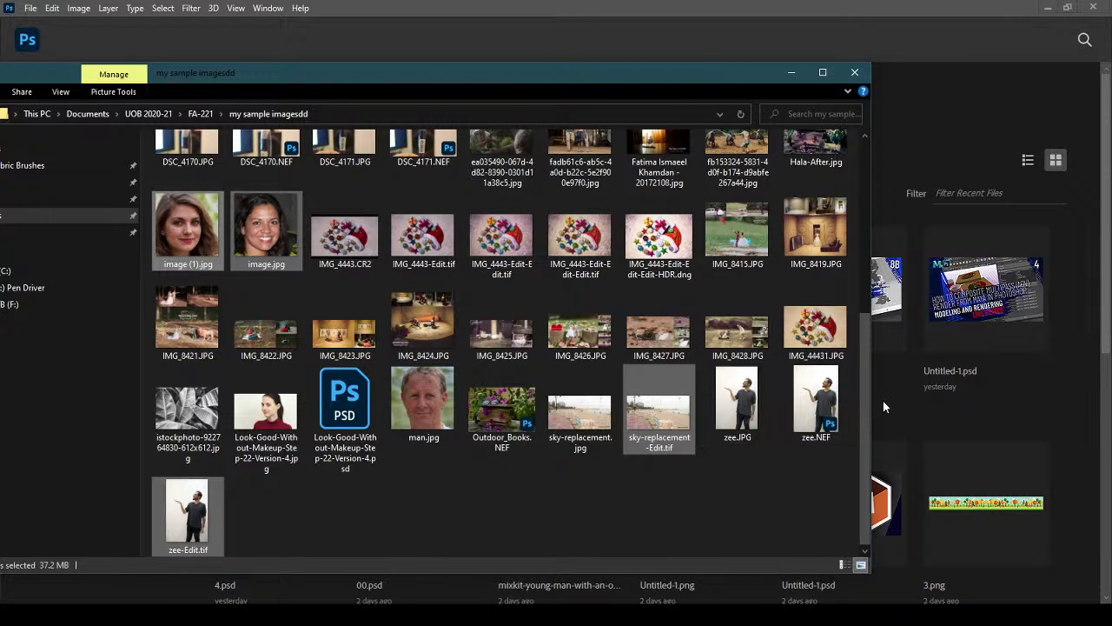
drag(861, 399, 890, 259)
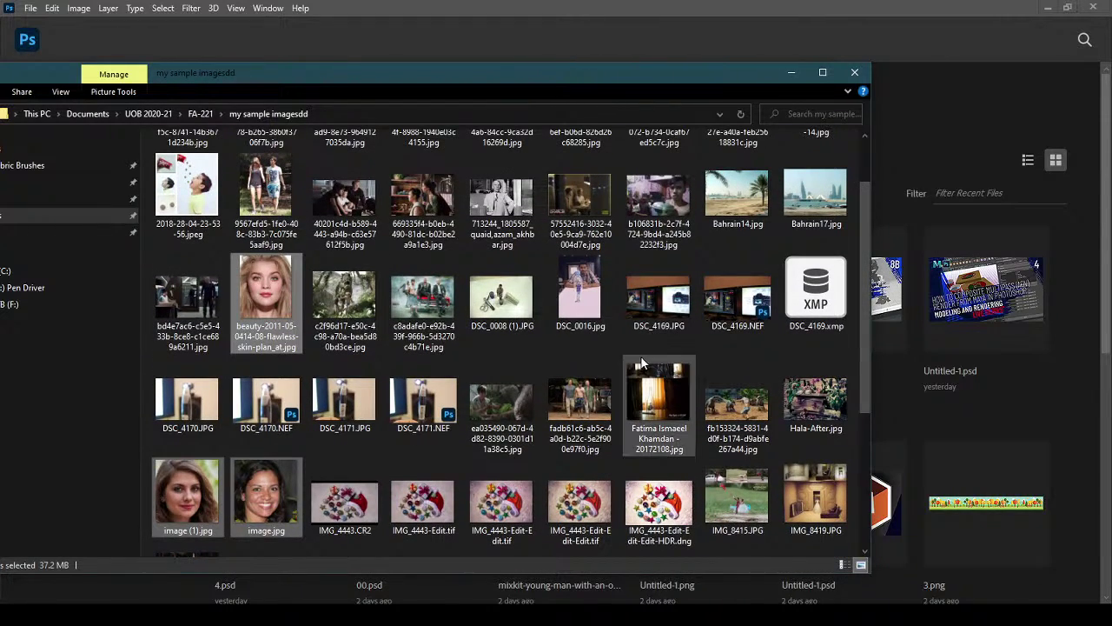
ctrl+click(593, 300)
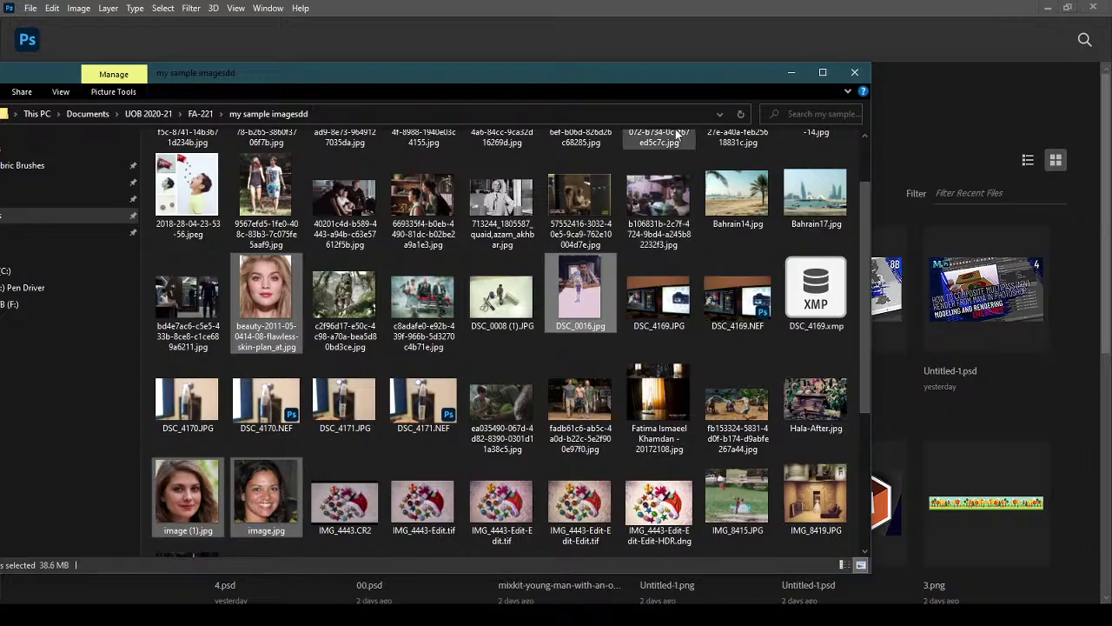
Open all the selected images in Photoshop directly from the folder window.
drag(671, 76, 505, 369)
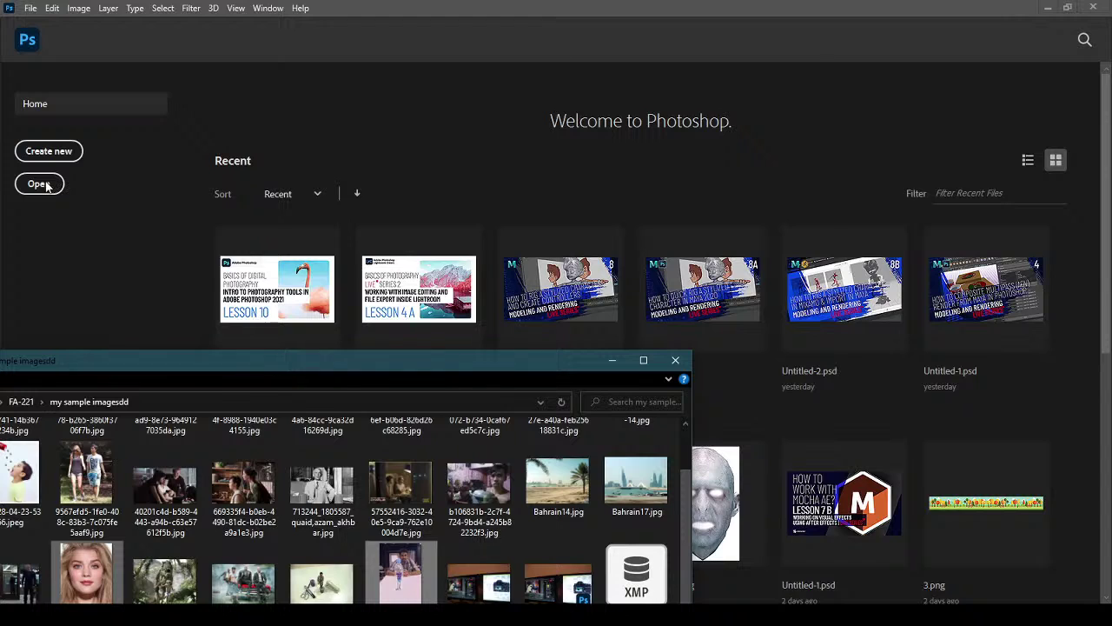
drag(507, 364, 414, 115)
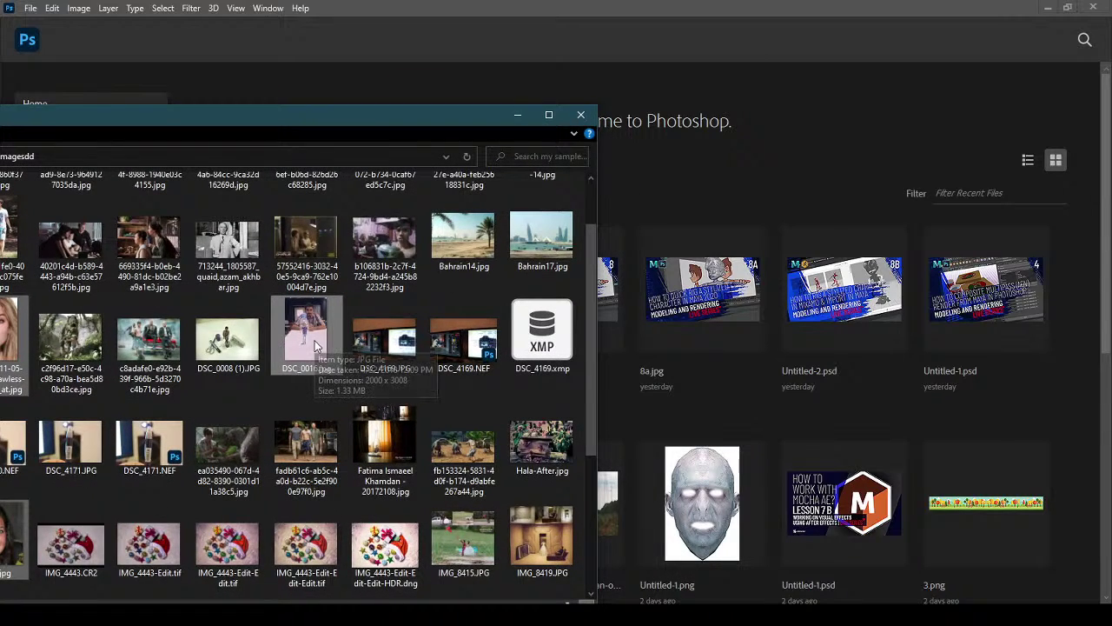
drag(321, 344, 849, 174)
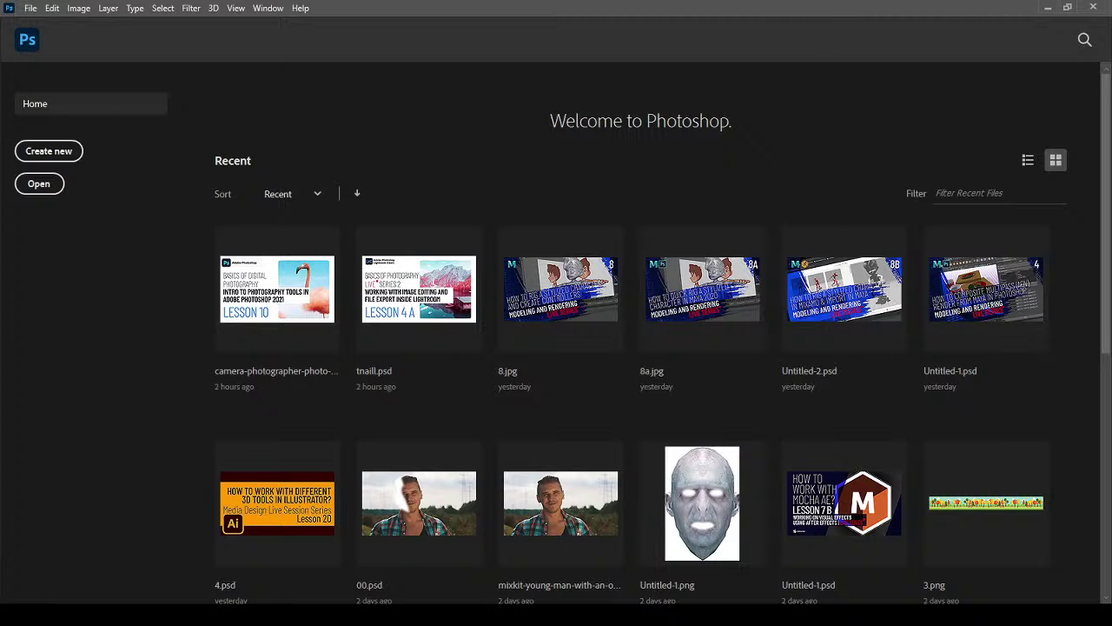
Minimize the folder window and collapse the History panel to uncover the opened documents.
key(alt+Tab)
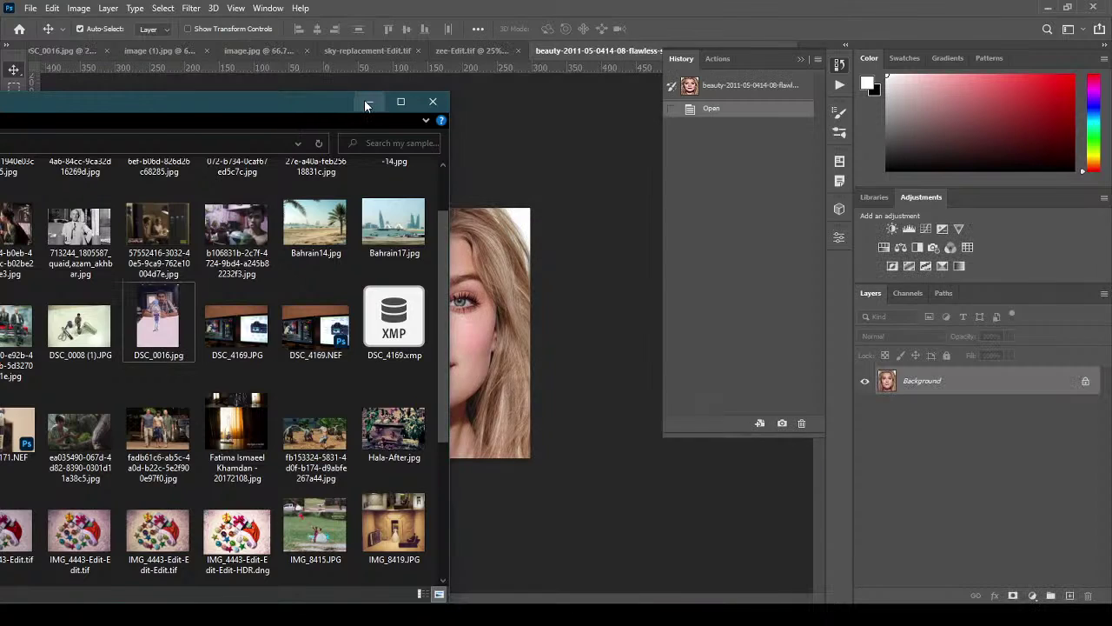
click(368, 103)
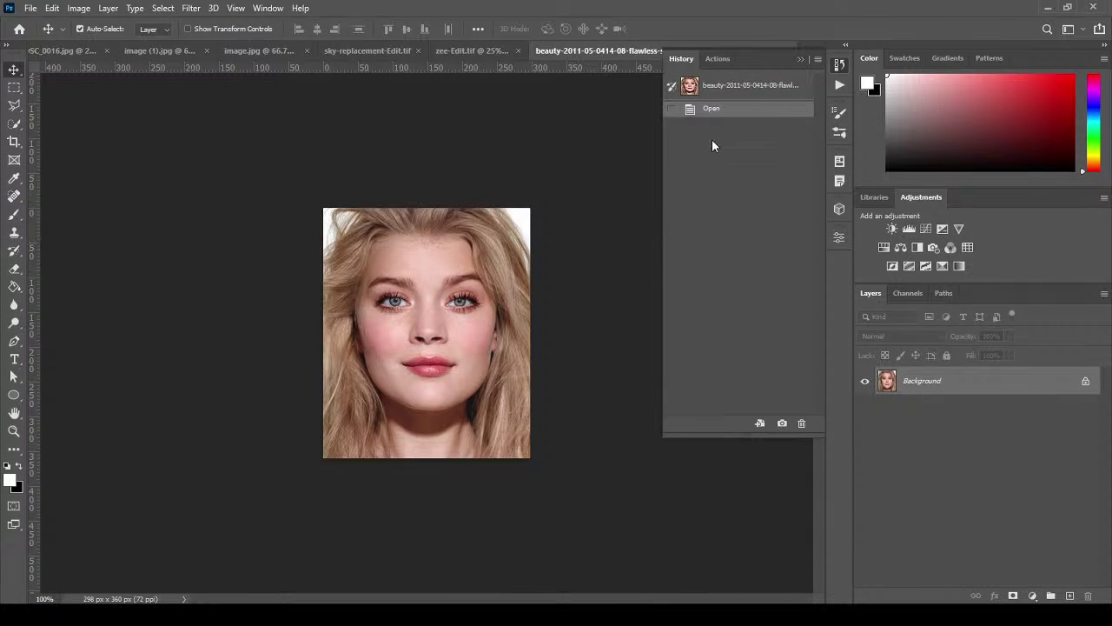
click(800, 60)
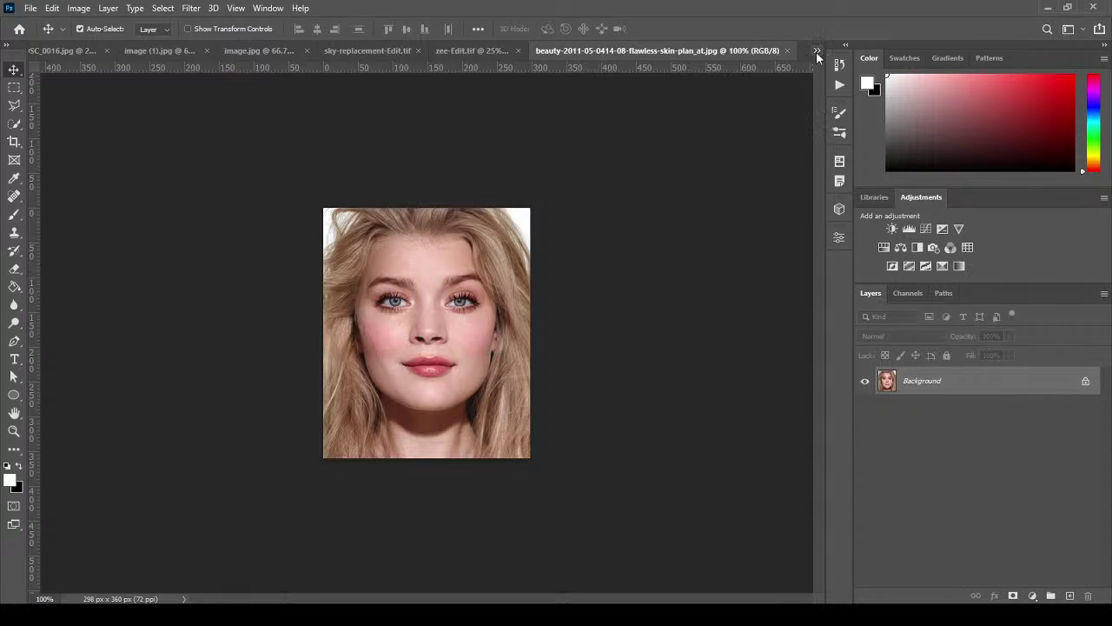
View the open documents sky-replacement-Edit.tif and image.jpg in turn, finishing on image (1).jpg.
click(817, 52)
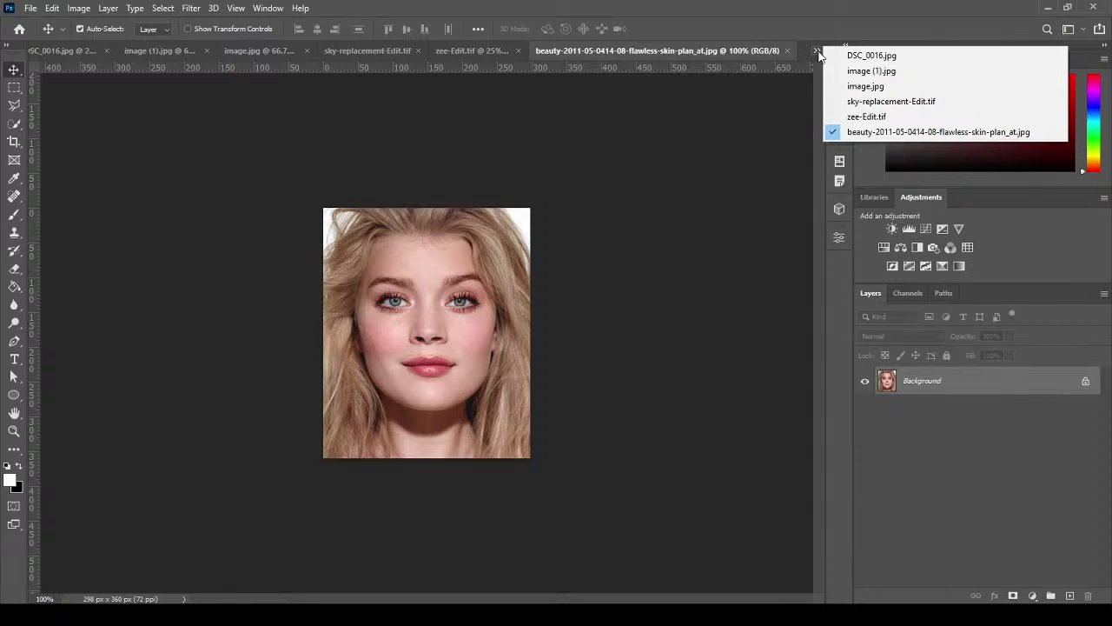
click(869, 102)
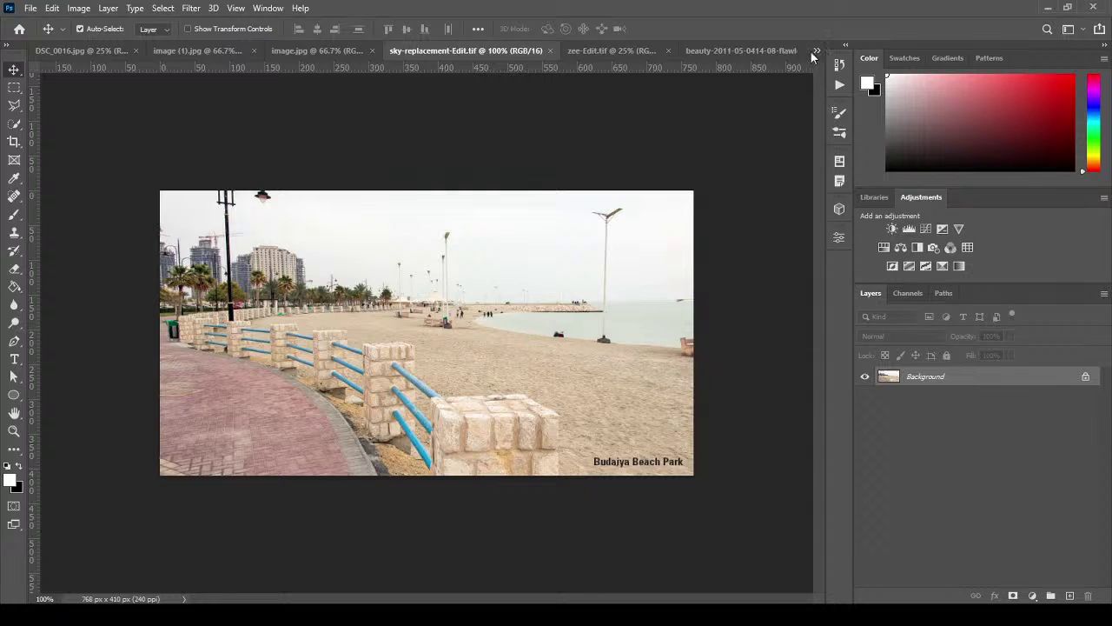
click(816, 51)
click(848, 86)
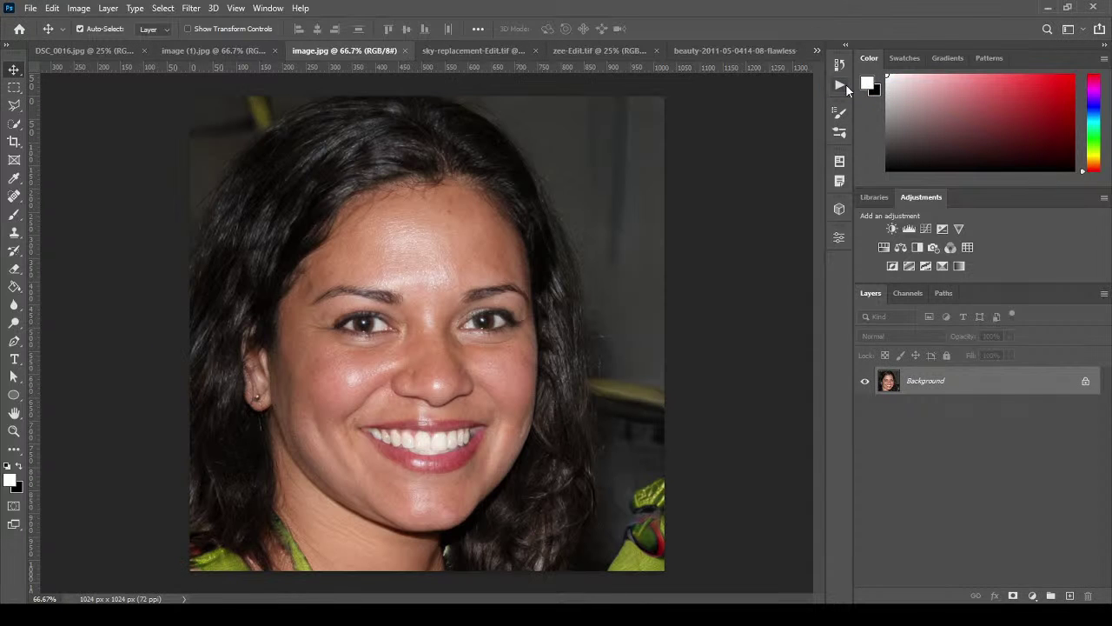
click(816, 52)
click(848, 73)
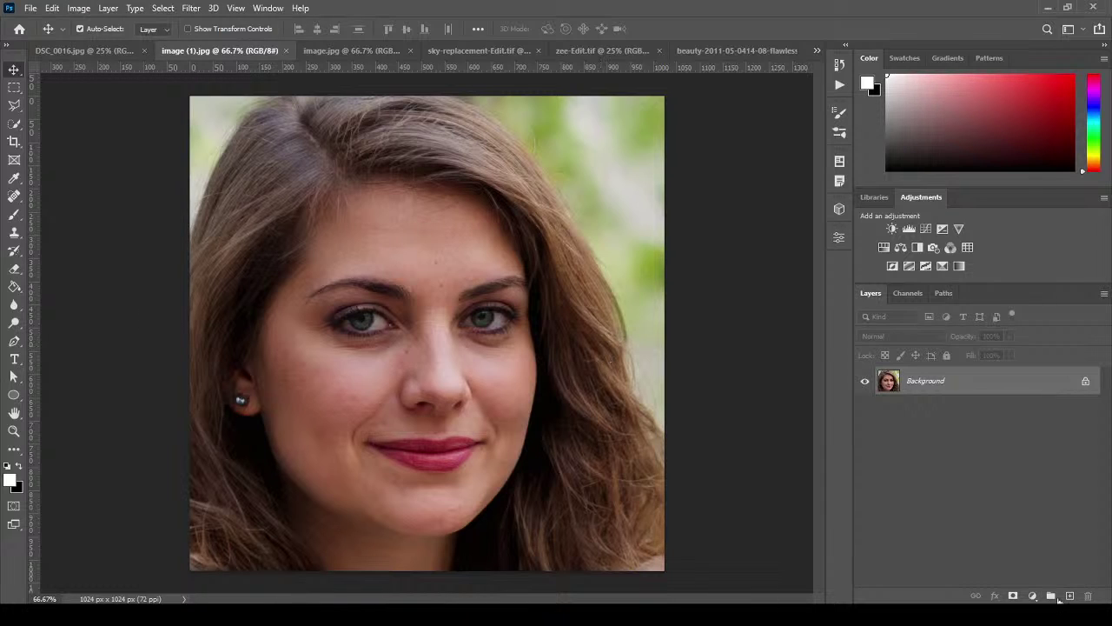
Open the pen tablet settings and limit the screen mapping to the monitor that shows the open portrait.
click(928, 621)
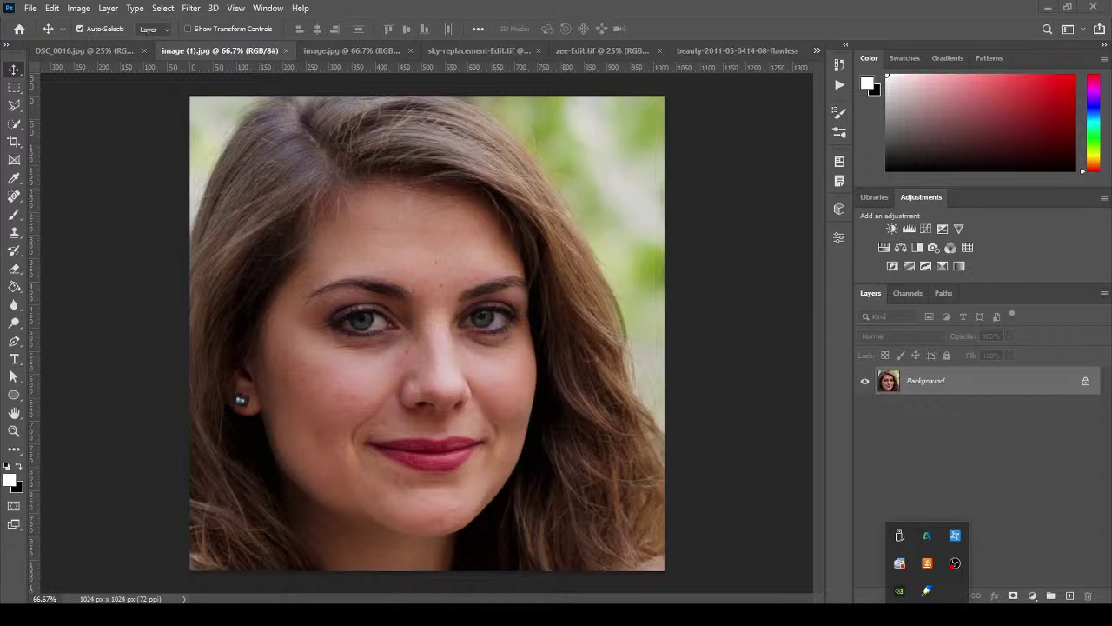
click(929, 592)
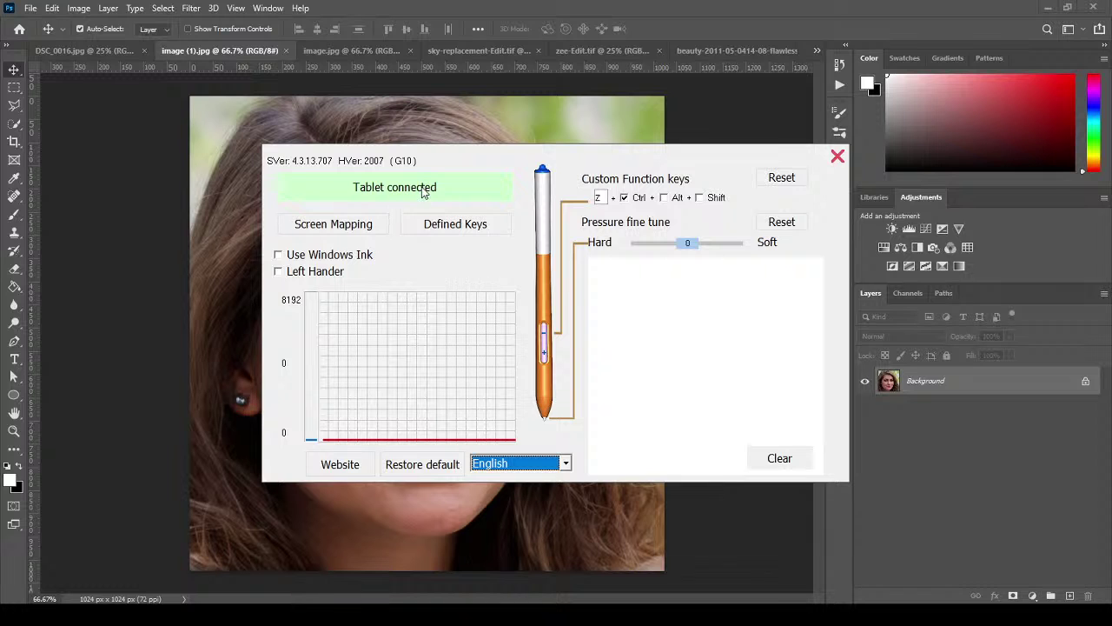
click(364, 224)
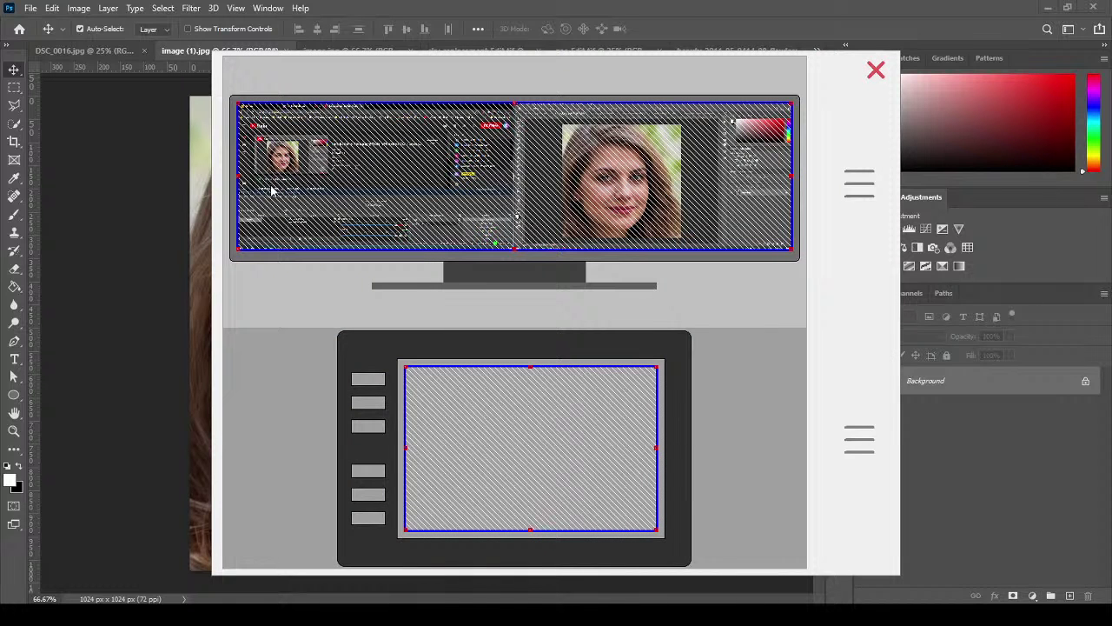
drag(233, 254, 515, 250)
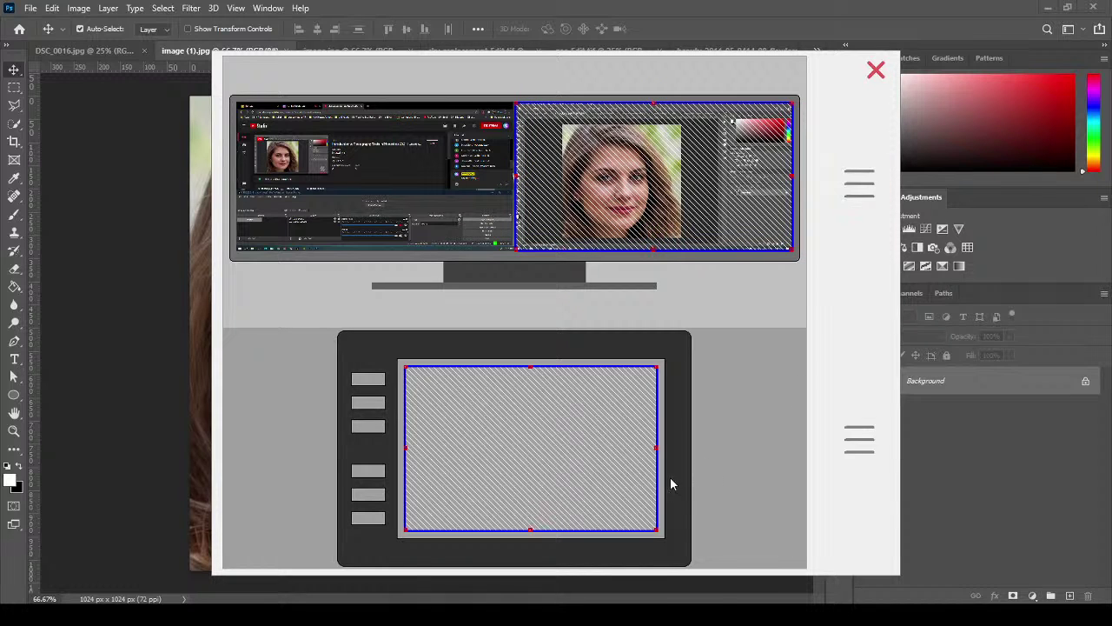
Cycle the tablet's working area through its preset sizes back to the full surface and close the tablet settings.
click(856, 450)
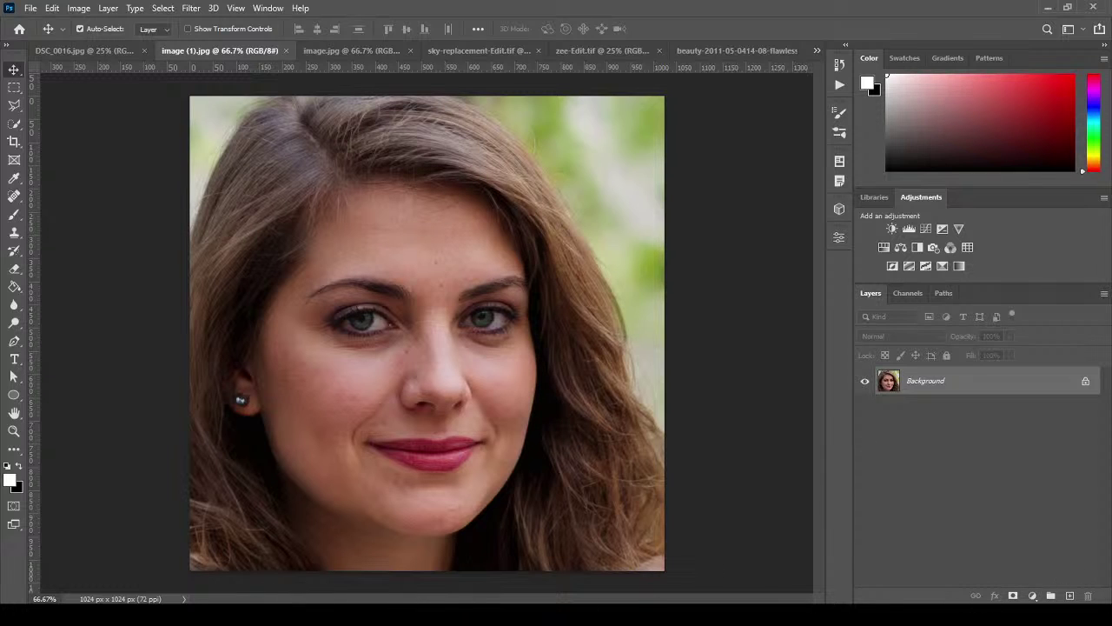
click(927, 615)
click(929, 592)
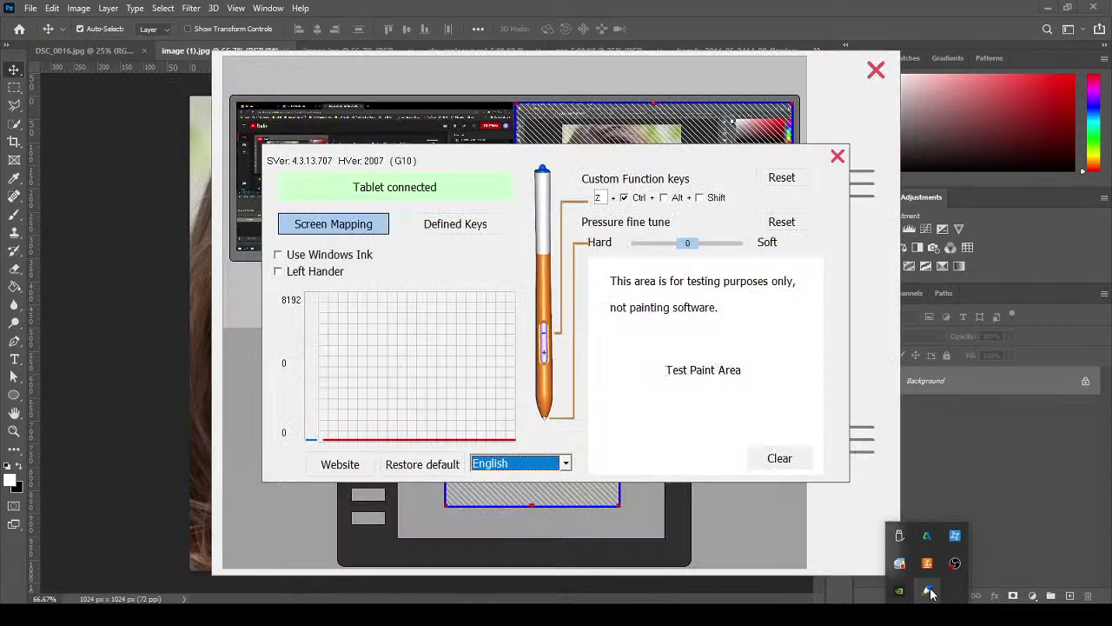
click(837, 156)
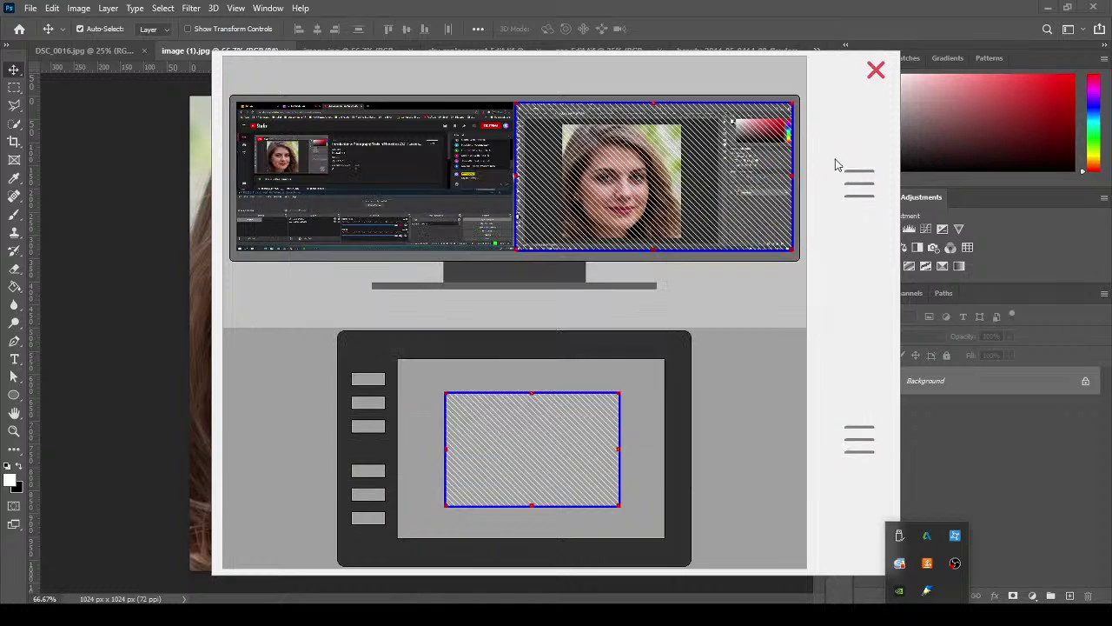
click(862, 448)
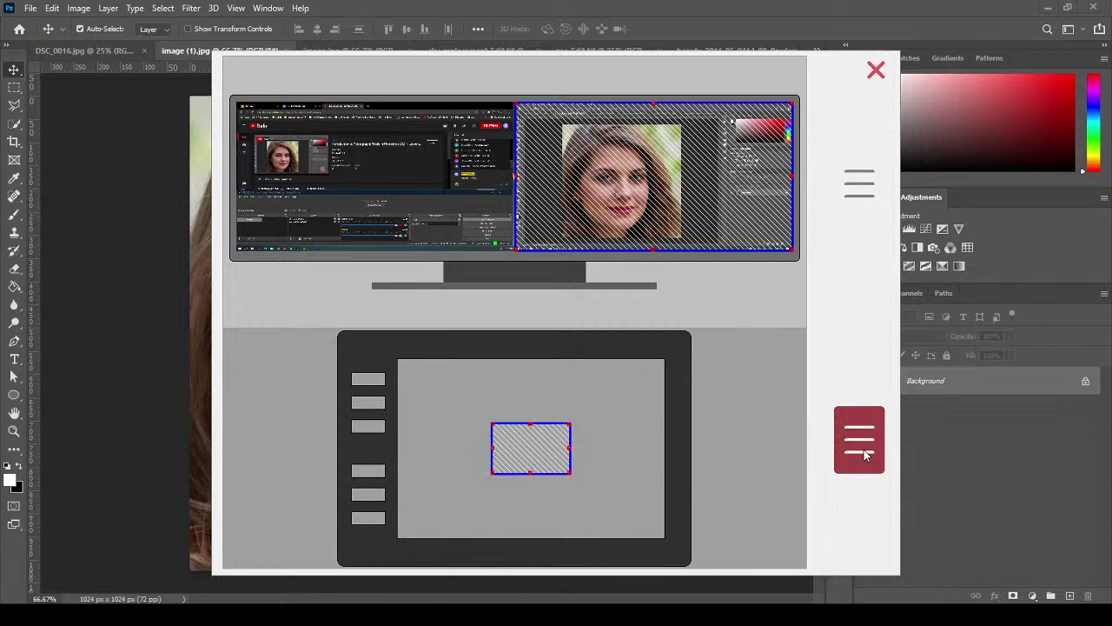
click(864, 450)
click(864, 449)
click(864, 449)
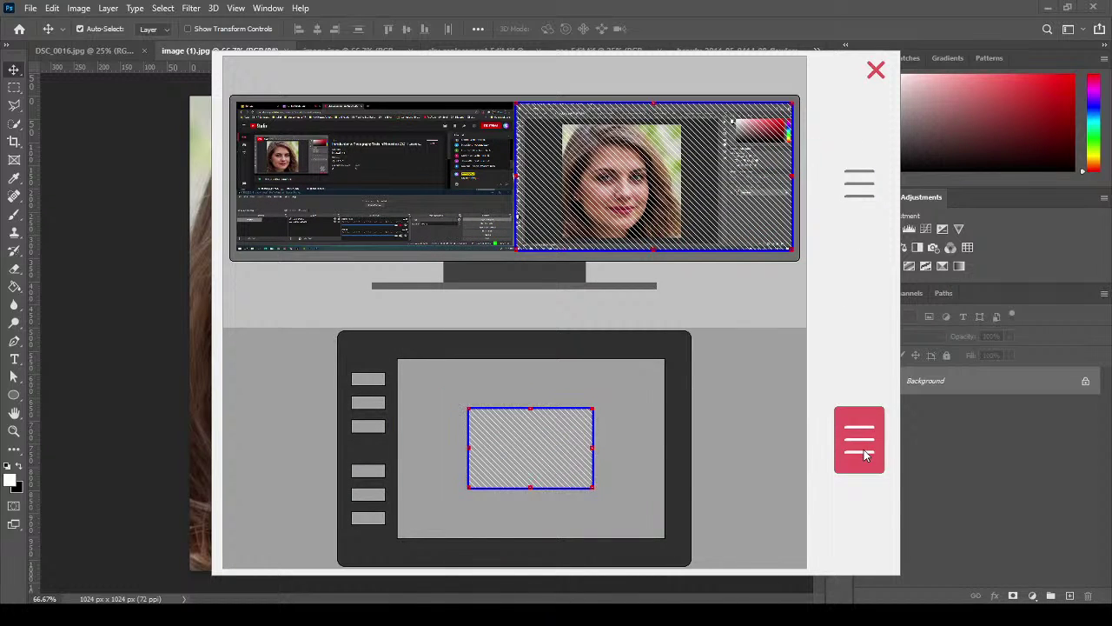
click(864, 449)
click(864, 450)
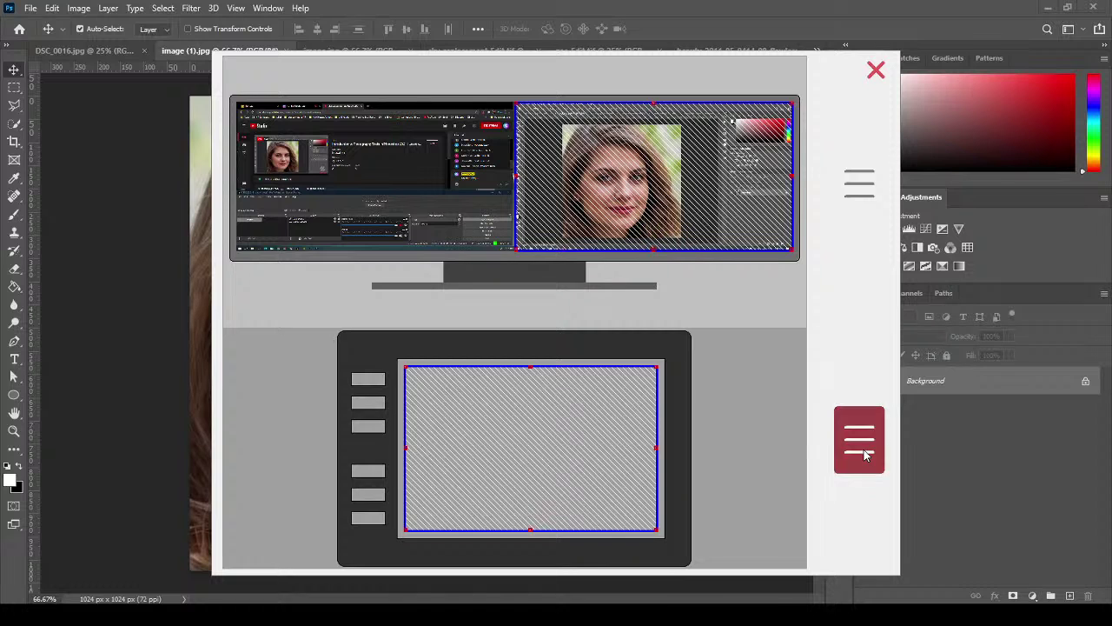
click(875, 73)
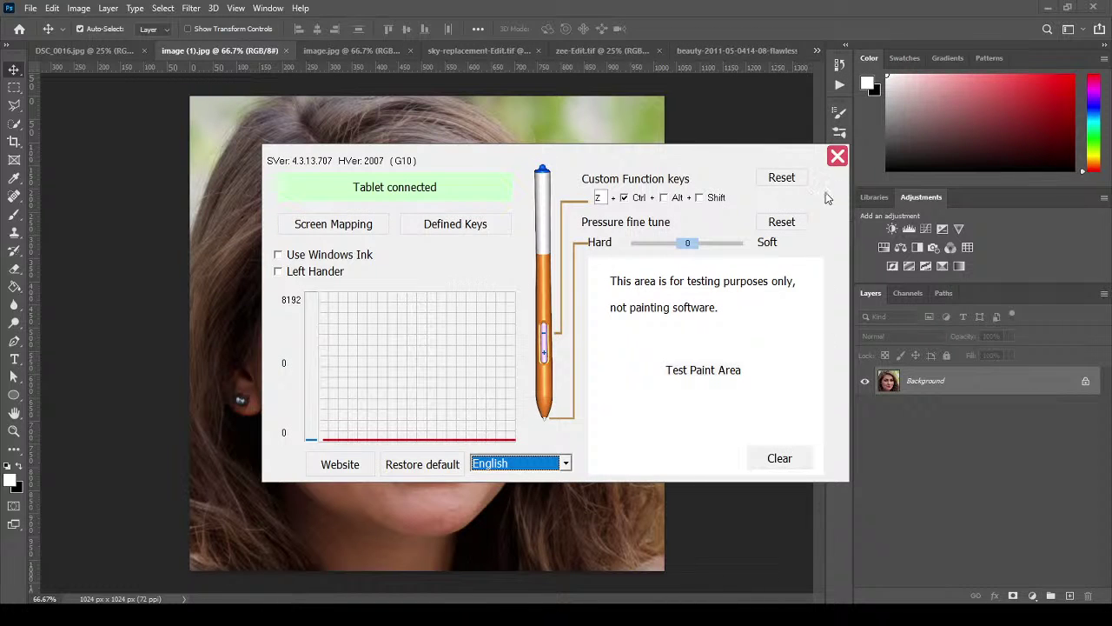
click(837, 158)
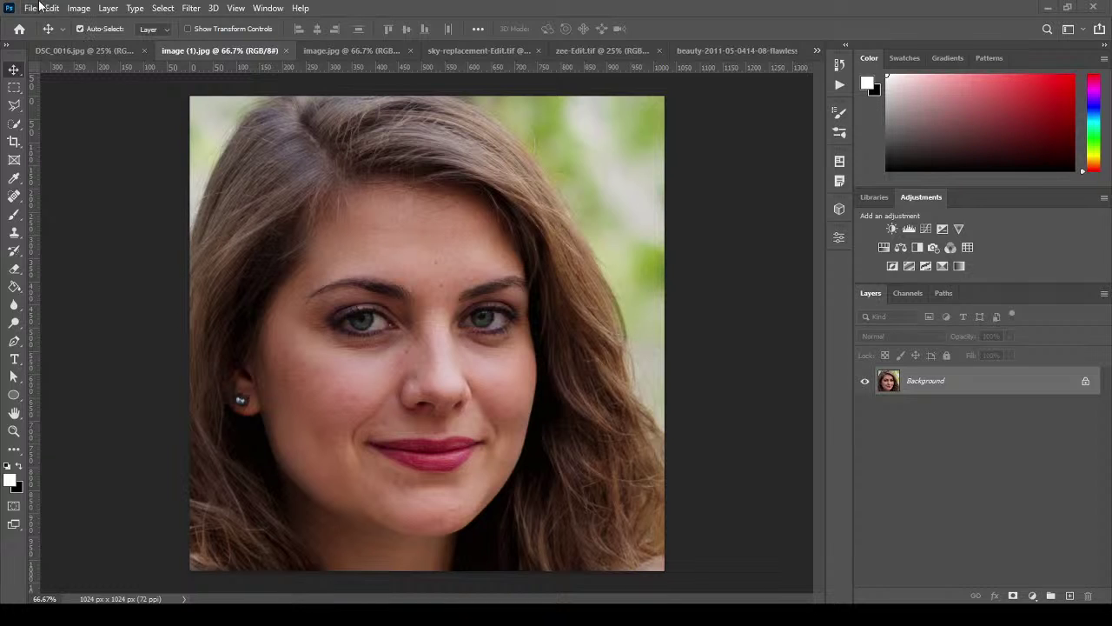
click(33, 8)
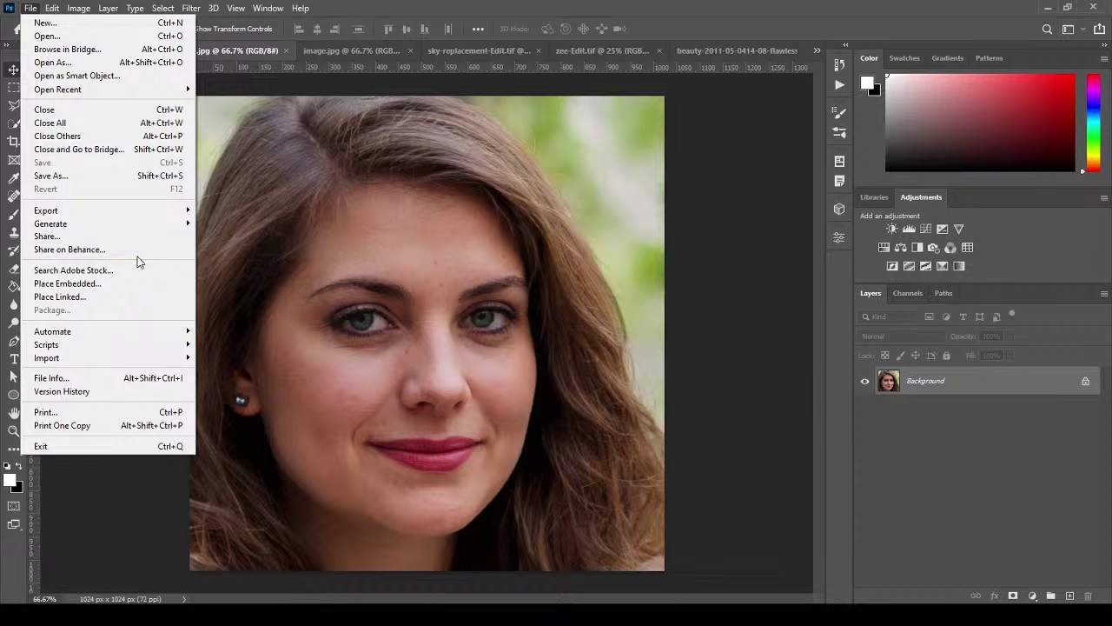
click(696, 226)
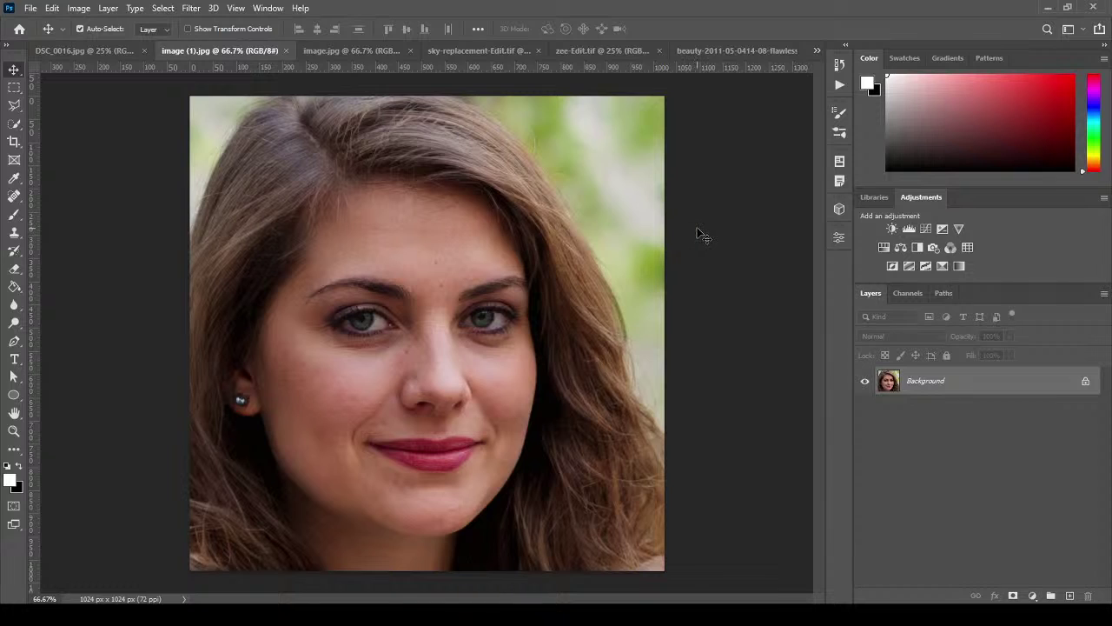
click(30, 8)
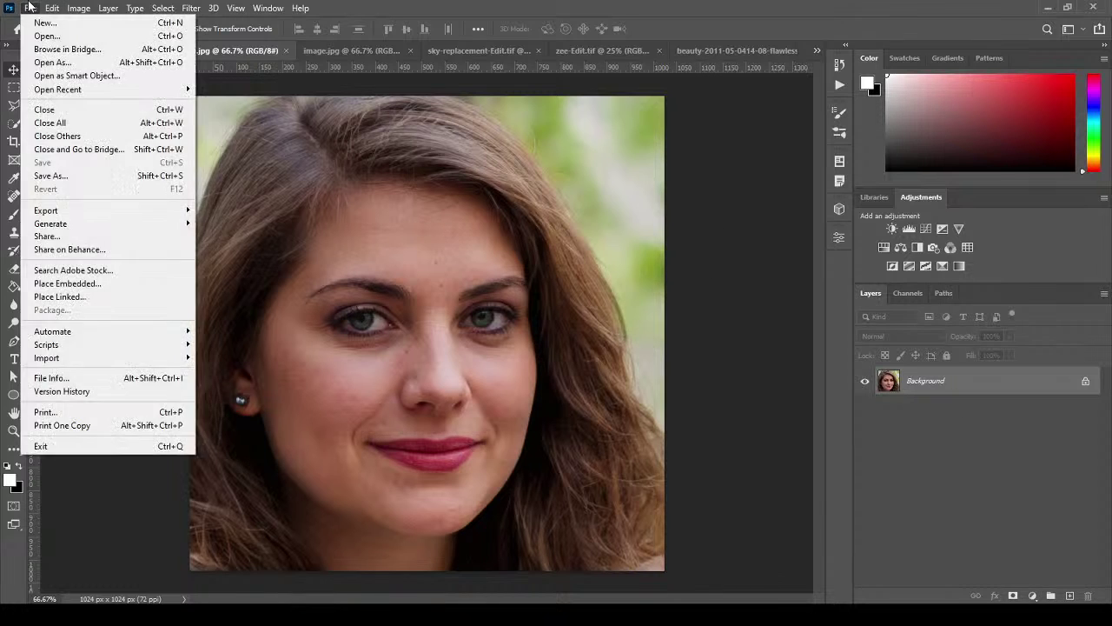
mouse_move(53, 7)
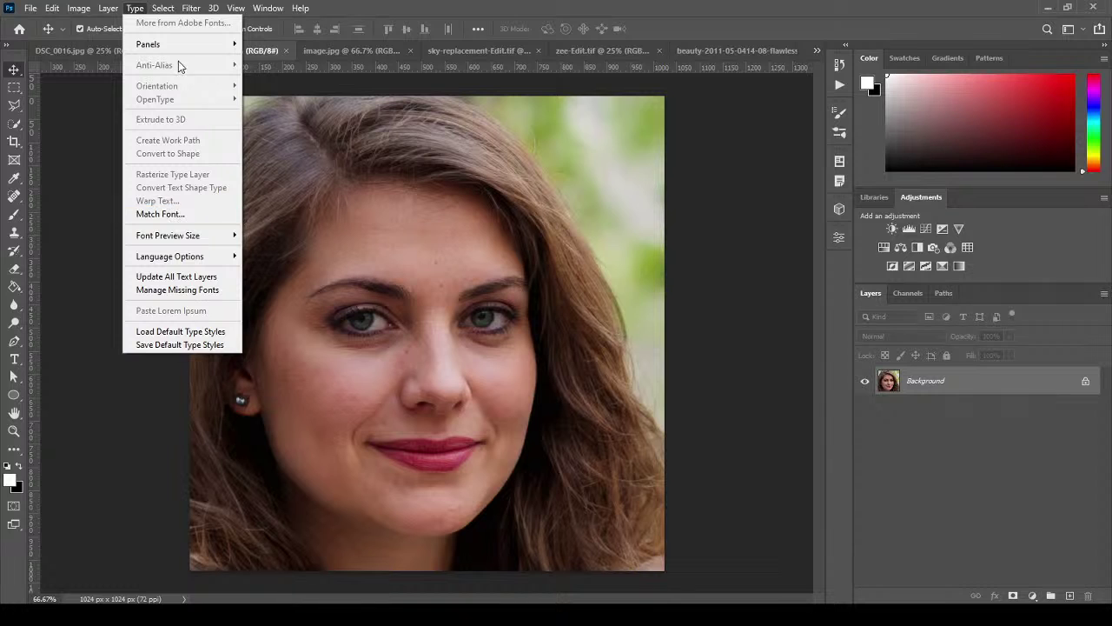
mouse_move(213, 7)
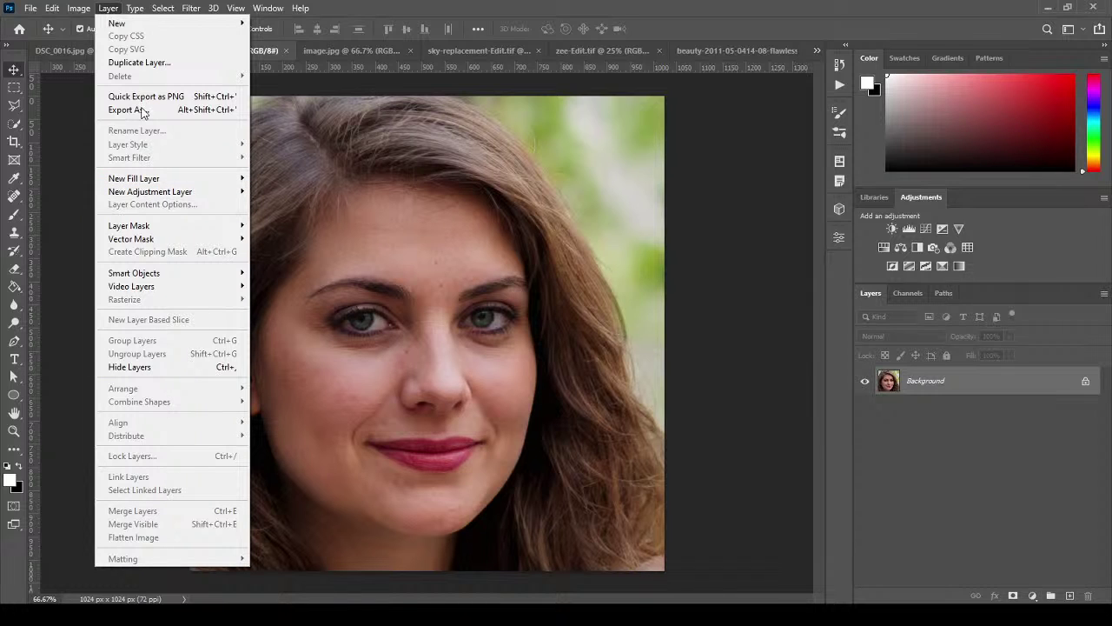
mouse_move(162, 10)
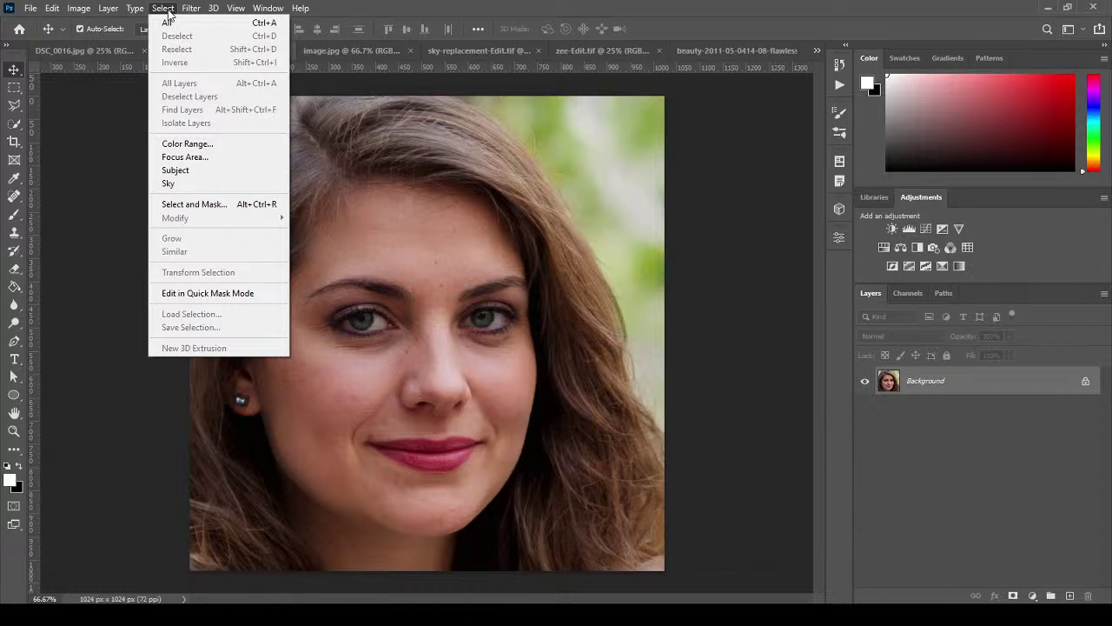
mouse_move(198, 7)
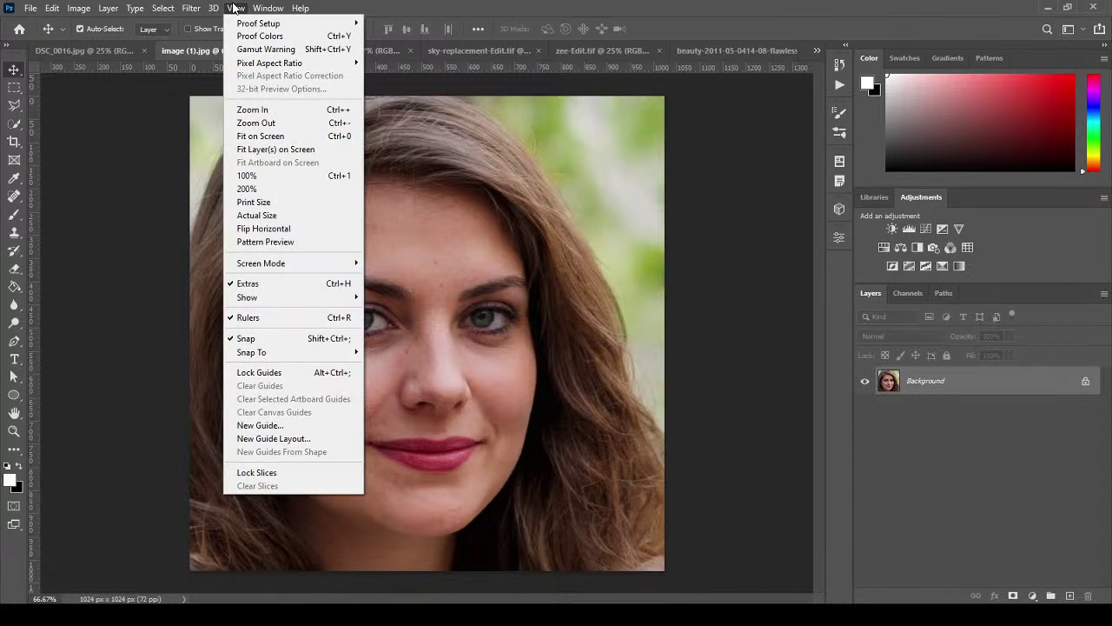
click(263, 7)
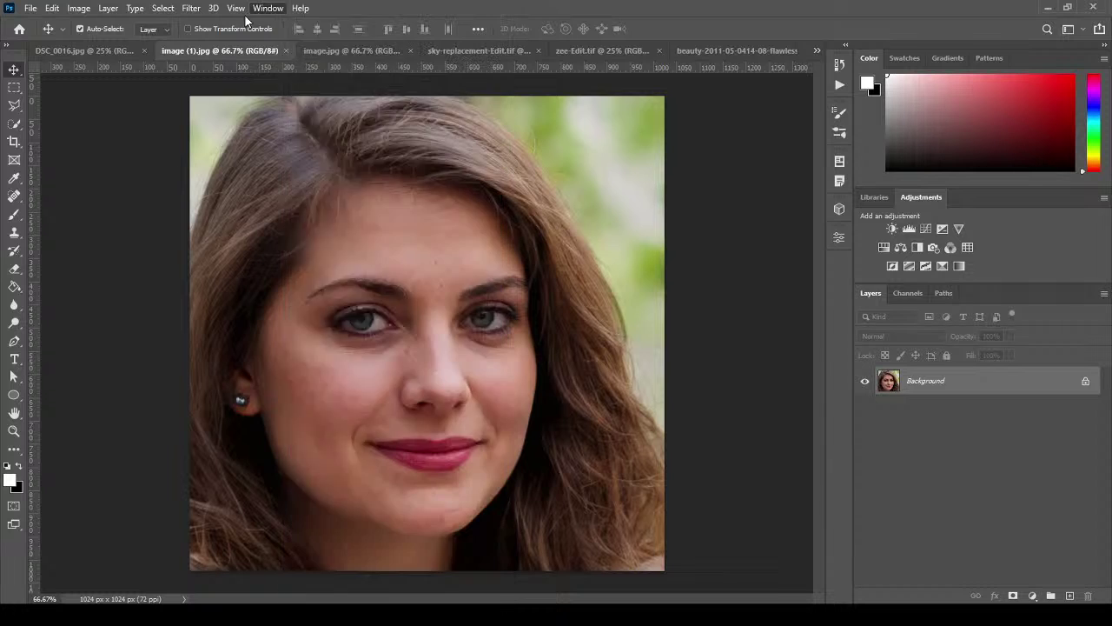
click(268, 8)
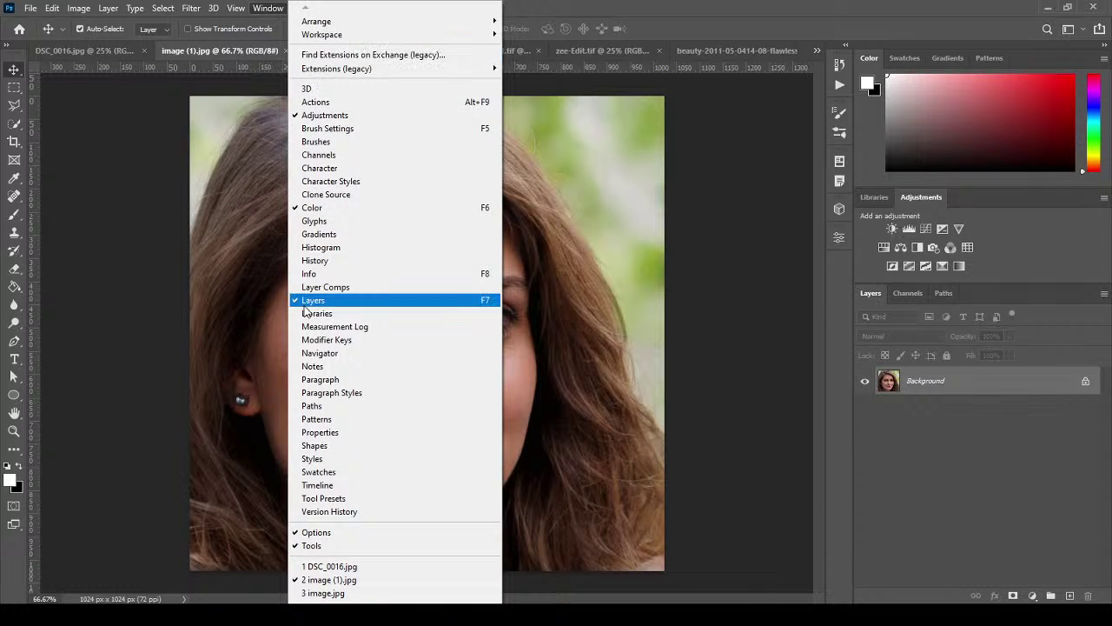
click(104, 210)
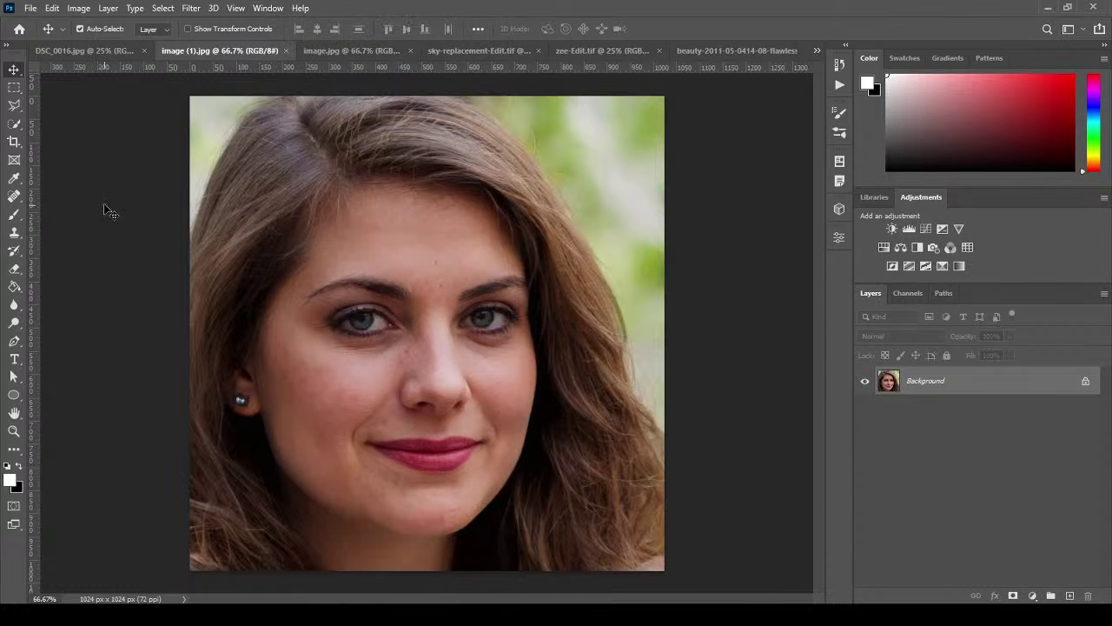
Draw a new artboard of about 1124 × 1024 px beside the portrait in image (1).jpg with the Artboard Tool.
right_click(15, 73)
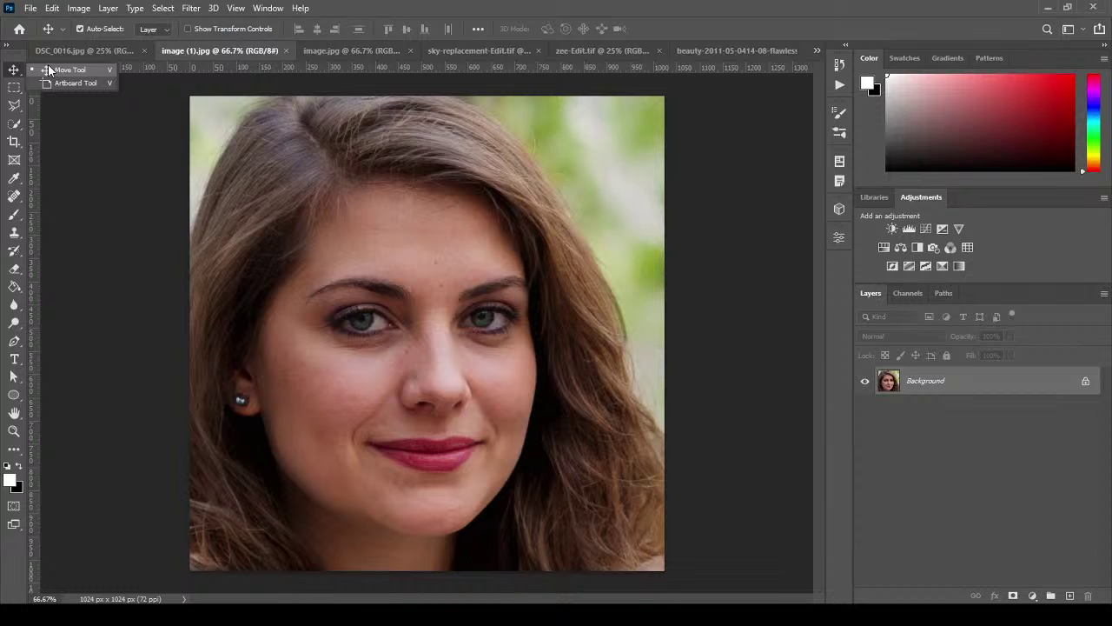
click(54, 82)
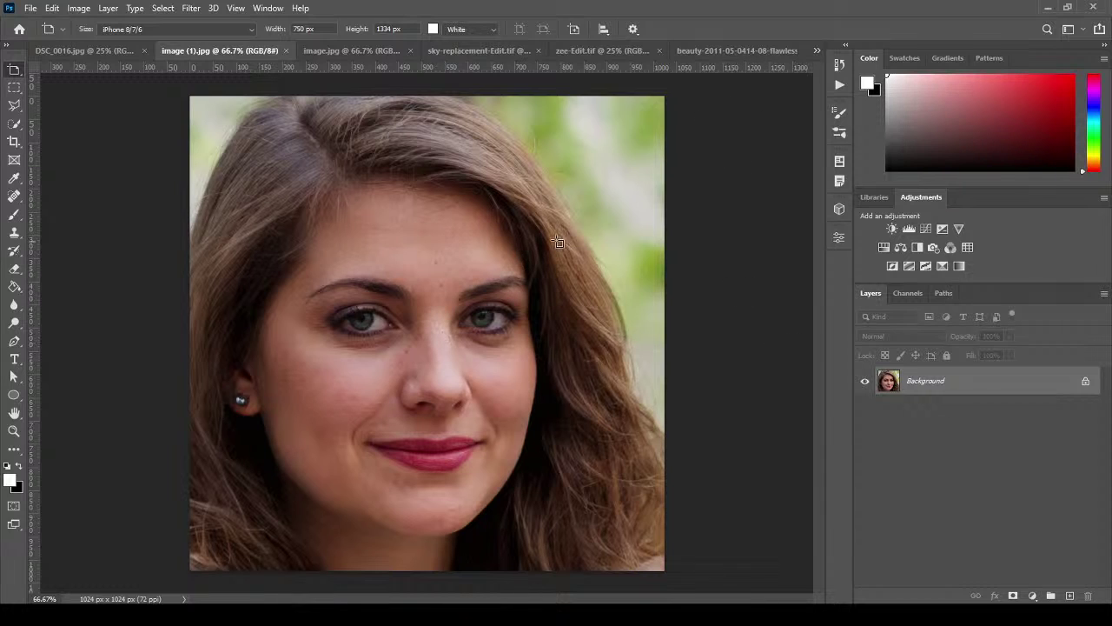
click(15, 431)
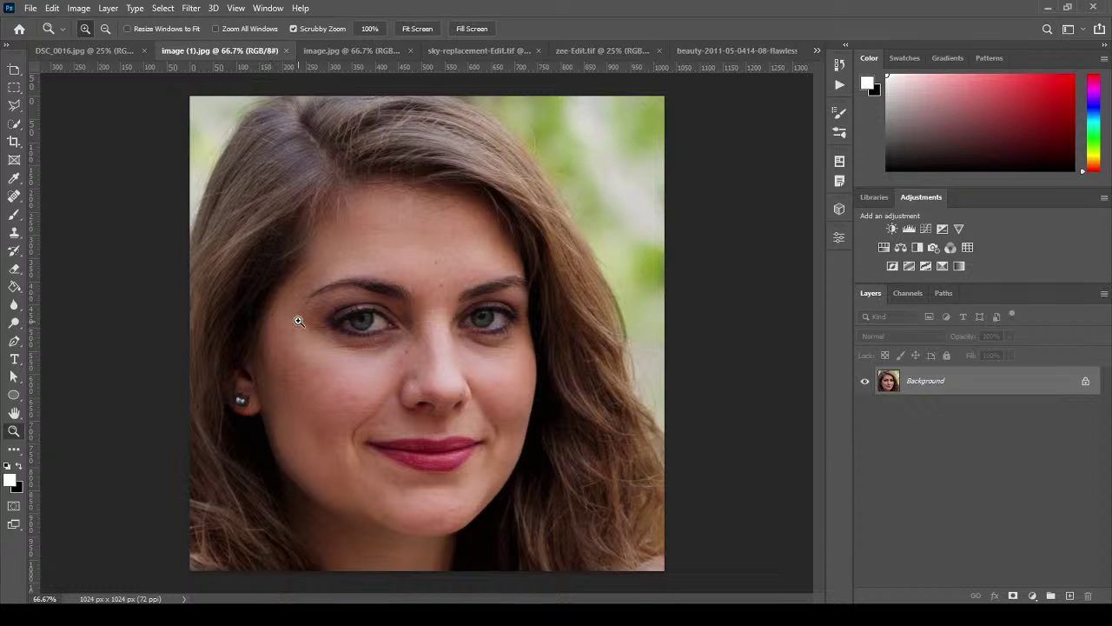
key(alt)
click(358, 297)
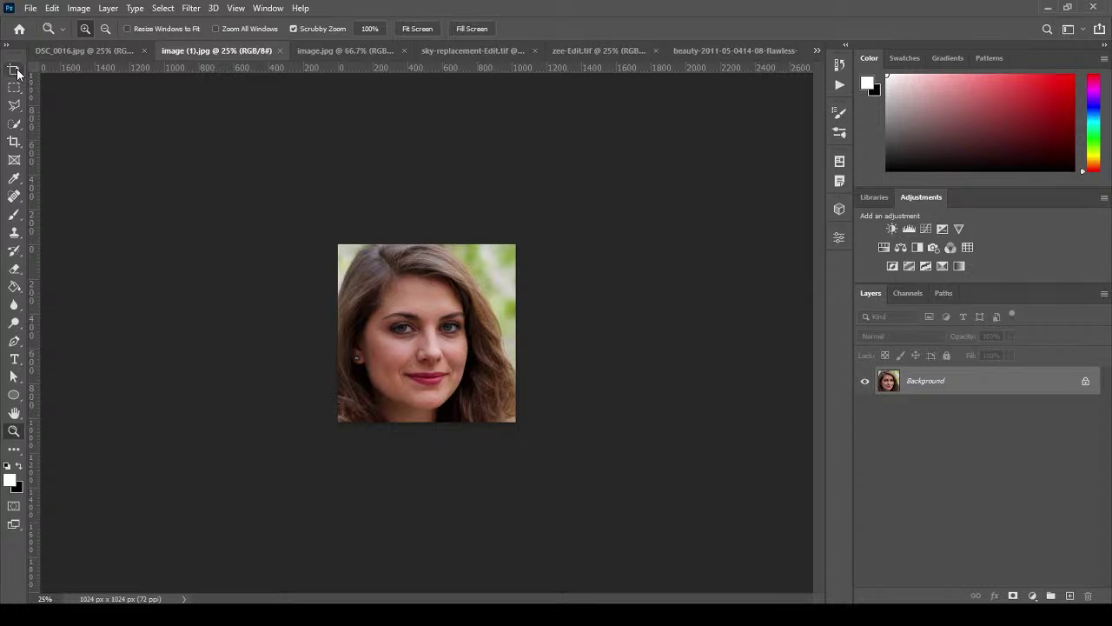
click(14, 73)
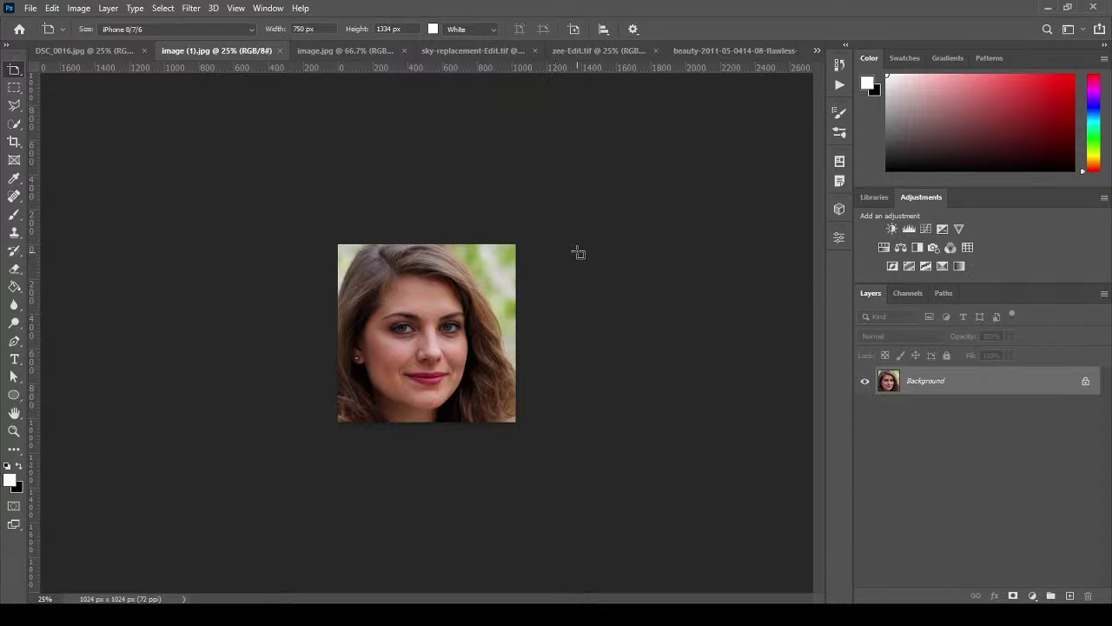
drag(560, 243, 755, 423)
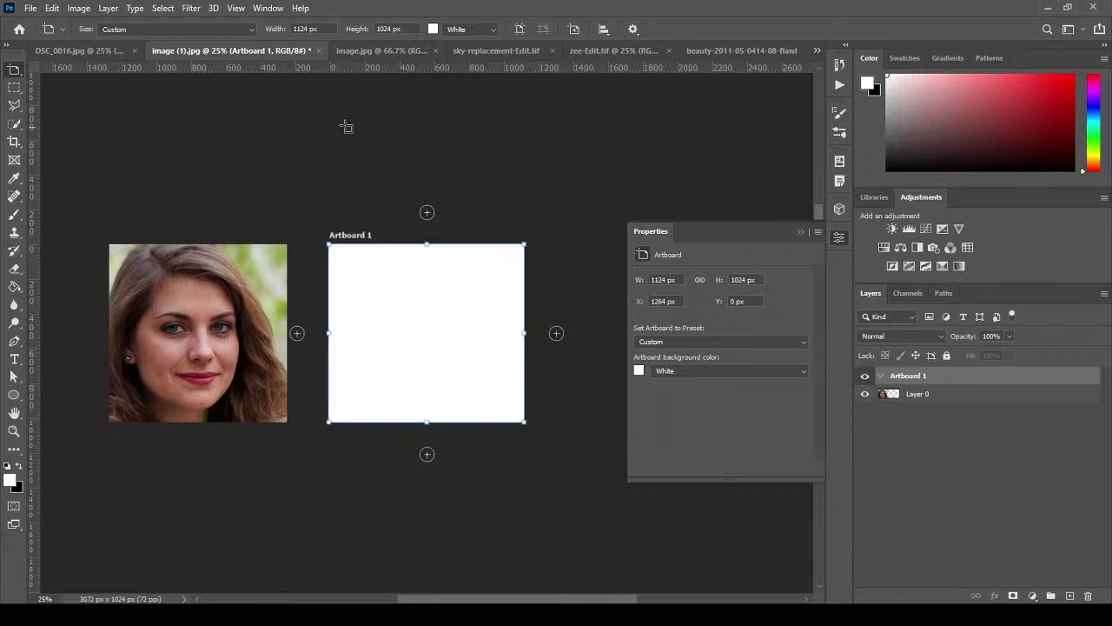
View the artboard alignment options, then visit the Home screen and return to the document.
click(574, 32)
click(602, 31)
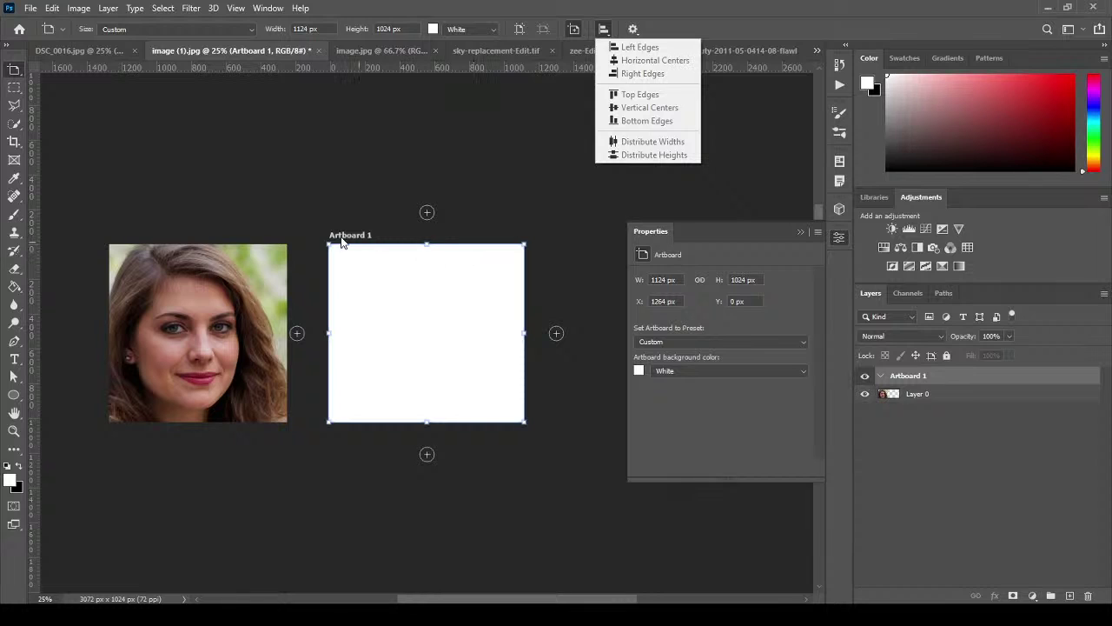
click(314, 204)
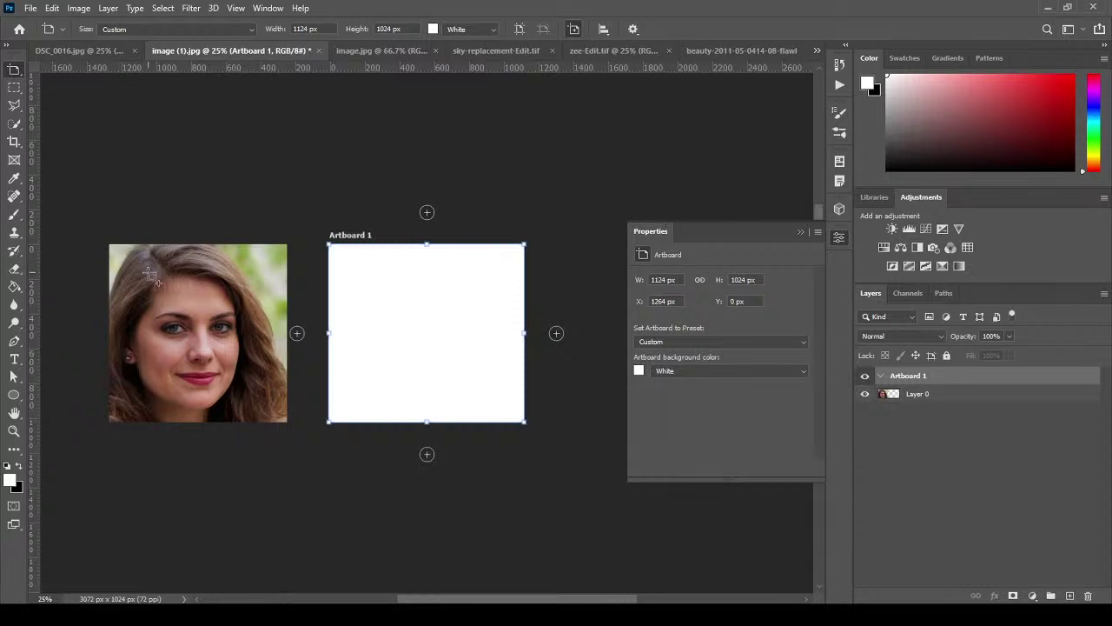
click(16, 32)
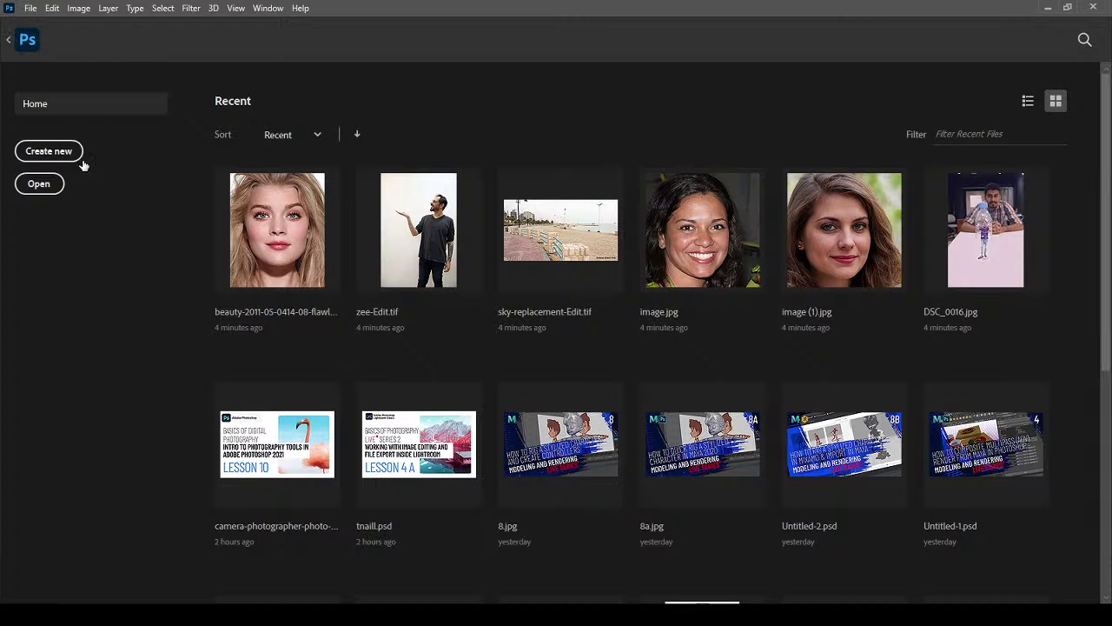
click(8, 42)
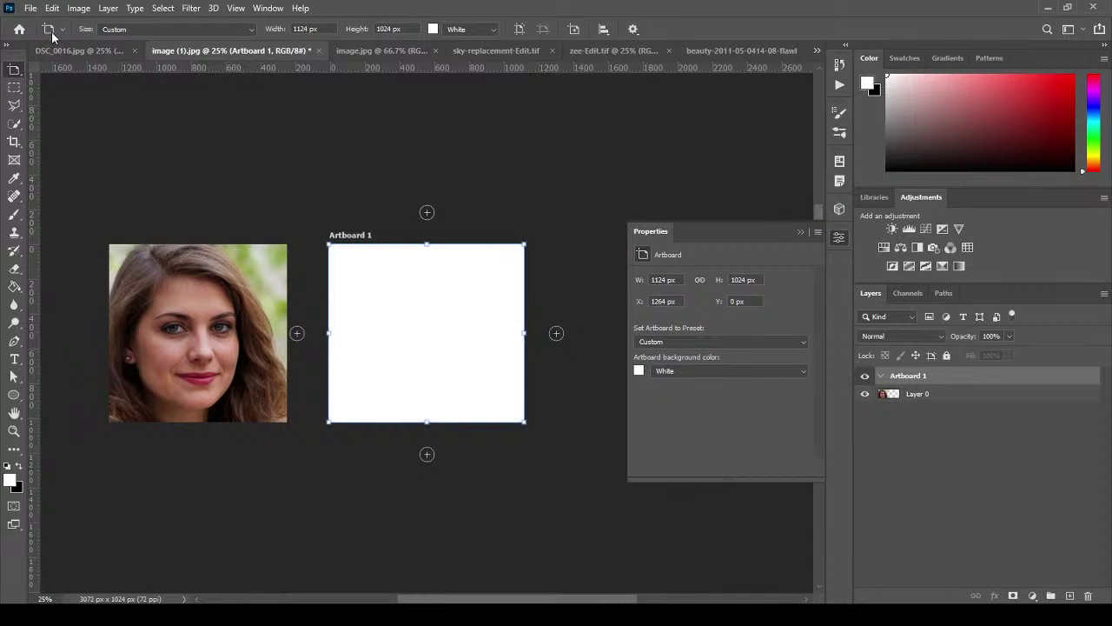
Use the Move Tool on the portrait, place its layer inside Artboard 1, and collapse the artboard's layer group.
right_click(14, 69)
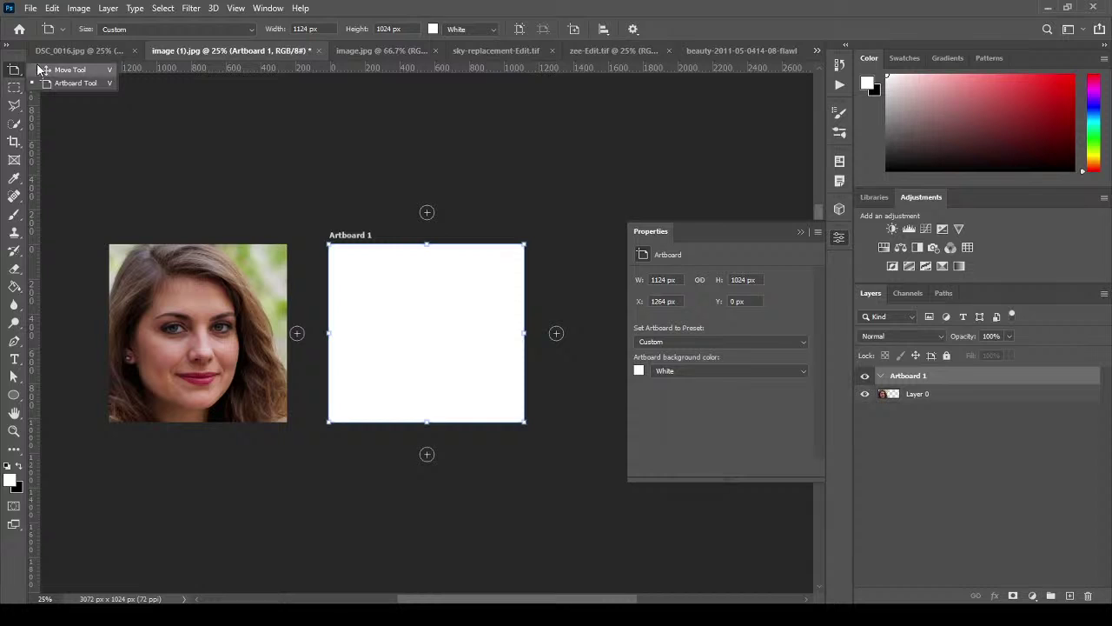
click(53, 69)
click(214, 169)
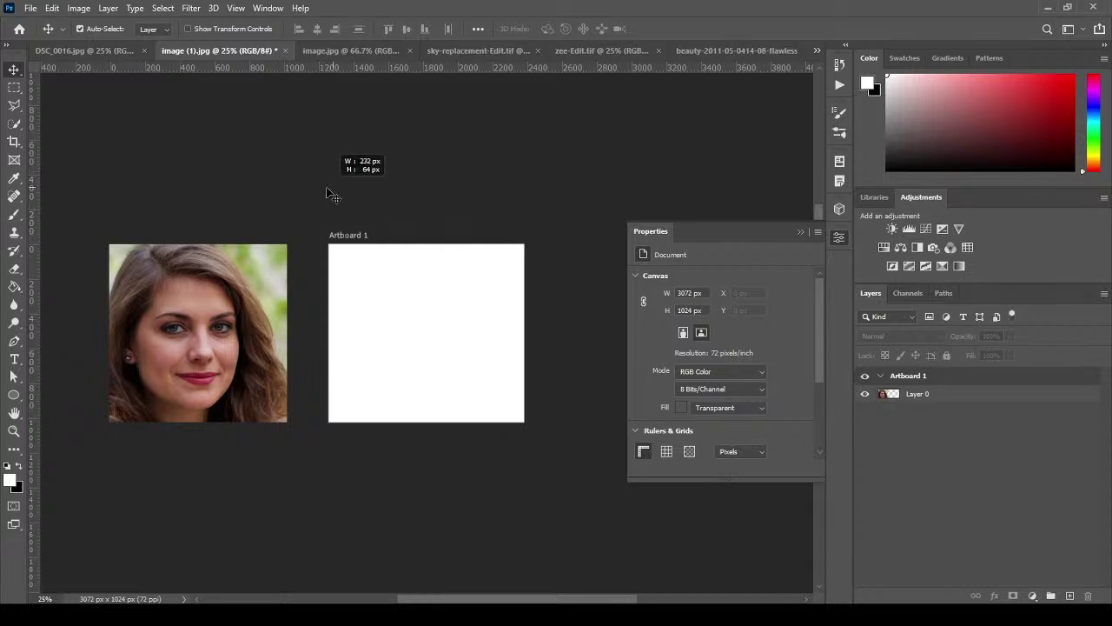
drag(272, 329, 181, 303)
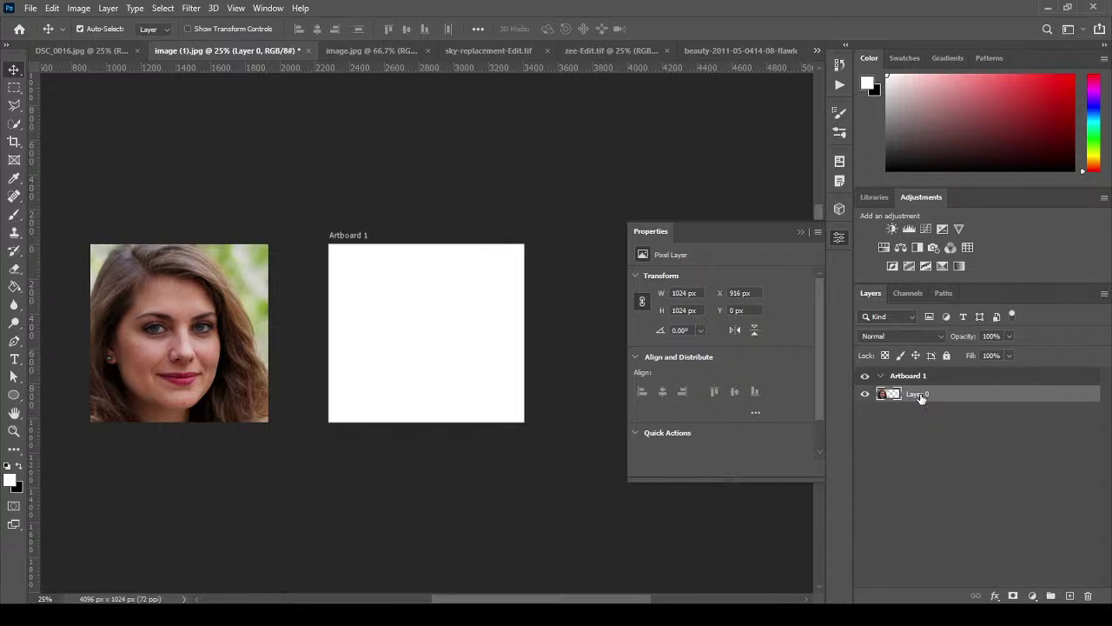
drag(927, 372, 919, 379)
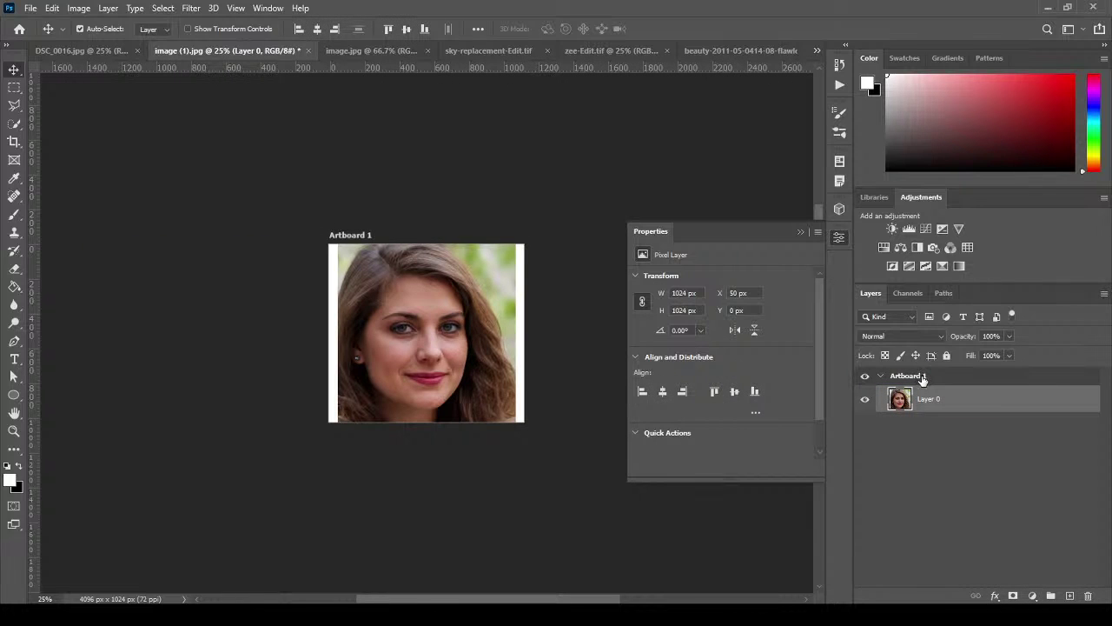
click(551, 325)
drag(588, 325, 377, 297)
click(878, 376)
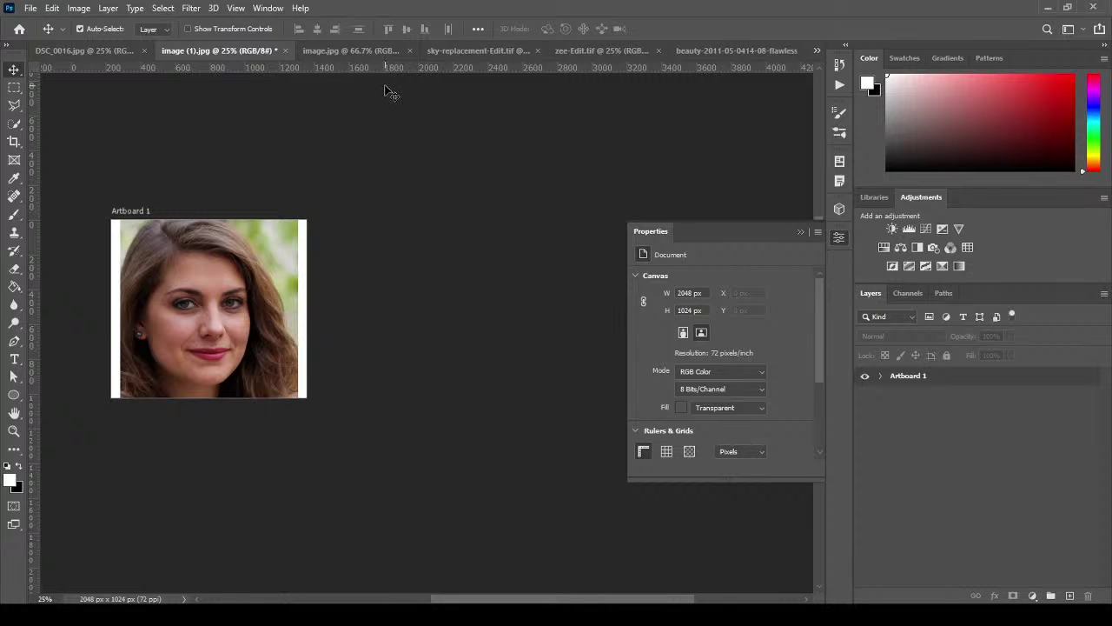
Draw a second artboard of about 1216 × 1060 px beside Artboard 1, and return to the Move Tool with nothing selected.
click(16, 94)
click(17, 70)
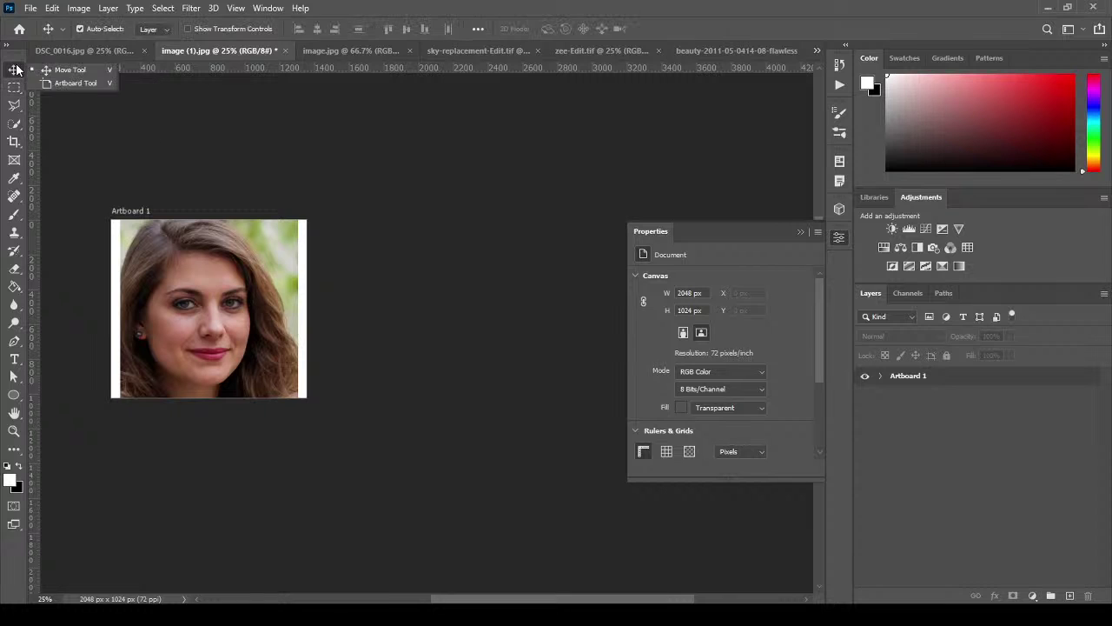
click(74, 82)
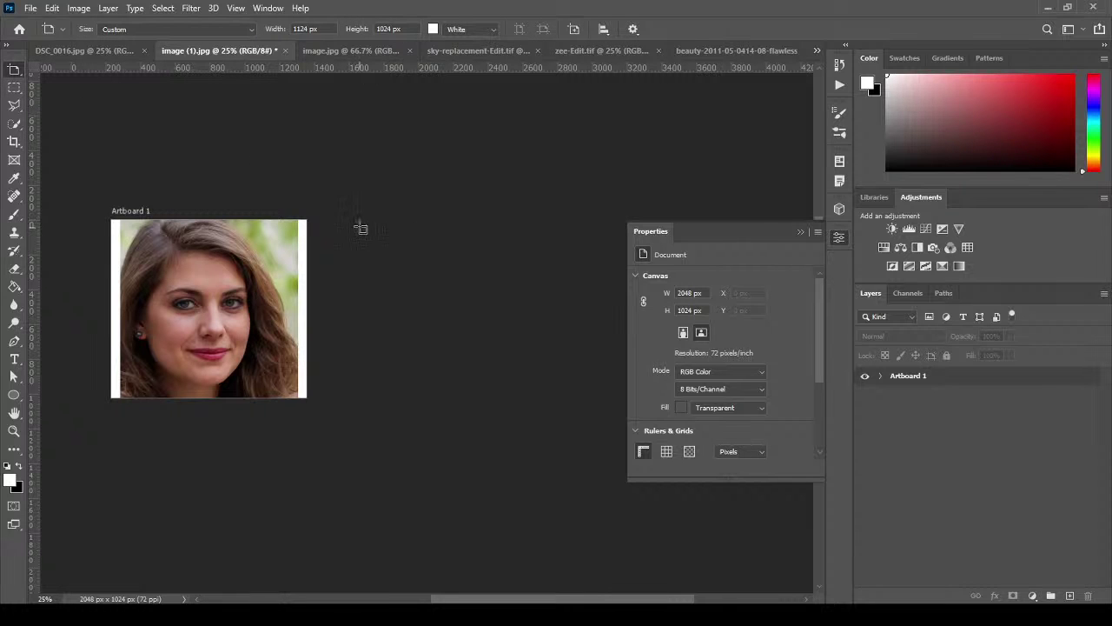
drag(339, 216, 553, 397)
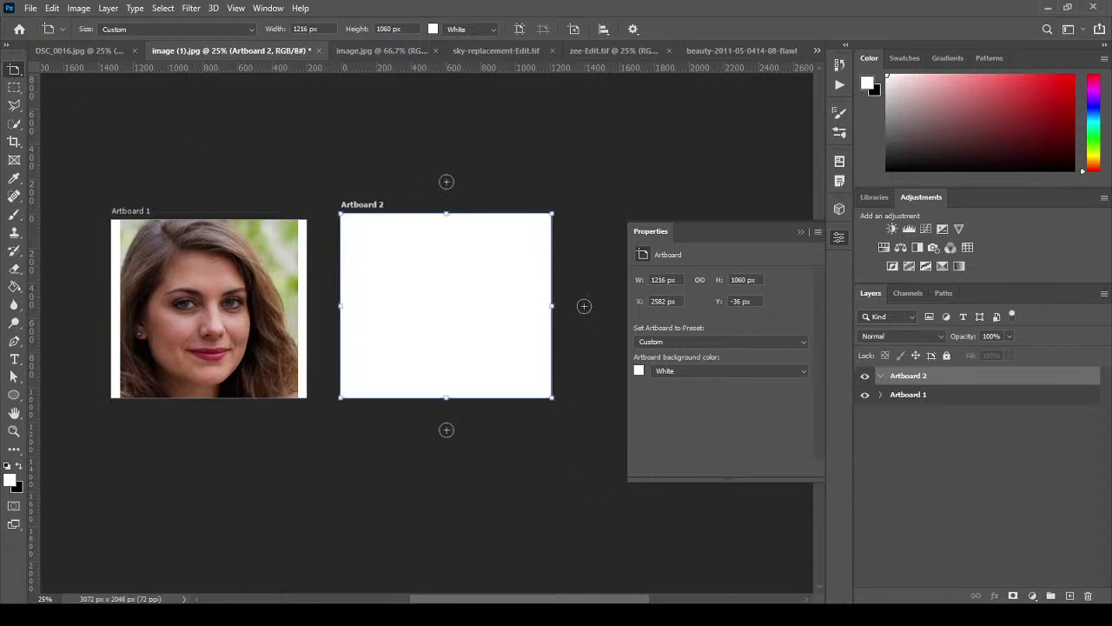
key(v)
drag(166, 104, 141, 136)
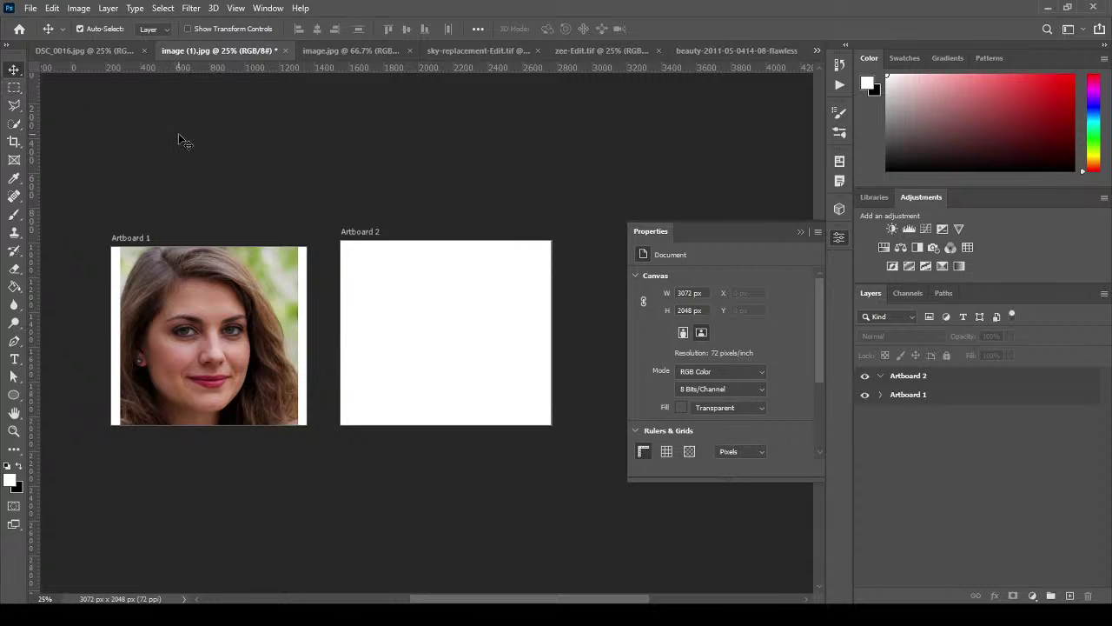
Copy the whole DSC_0016.jpg image and paste it into Artboard 2 of image (1).jpg.
click(123, 52)
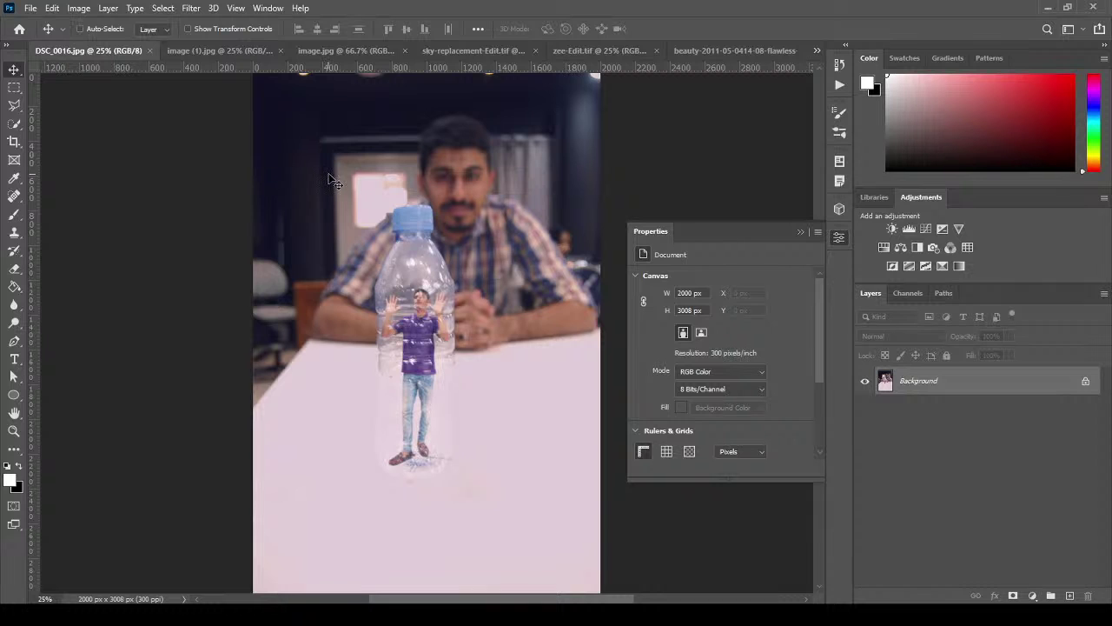
key(ctrl+a)
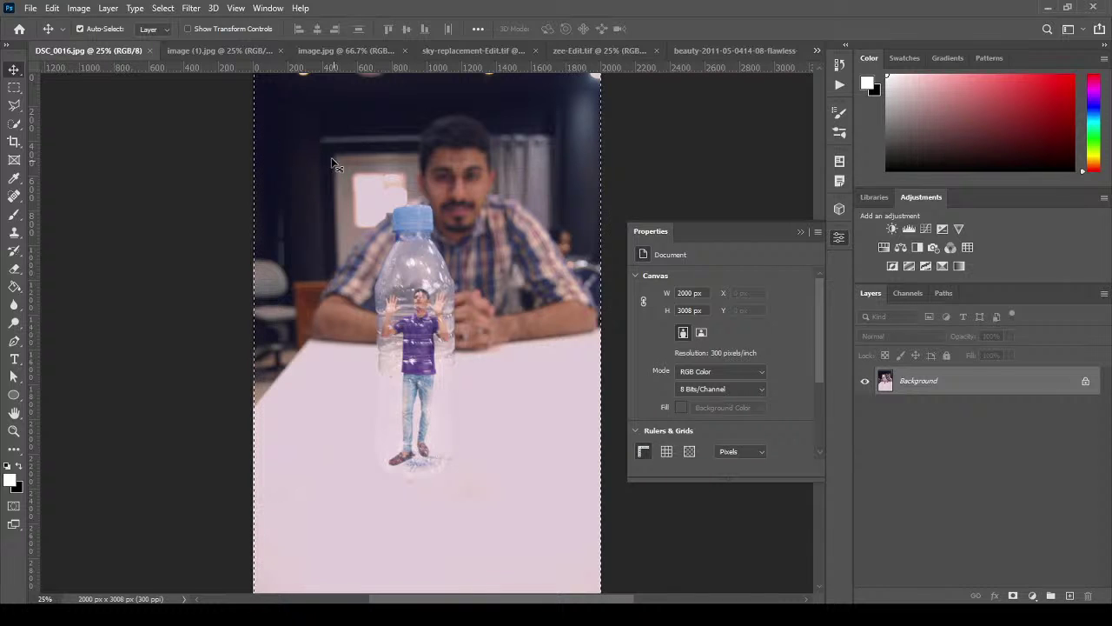
click(207, 51)
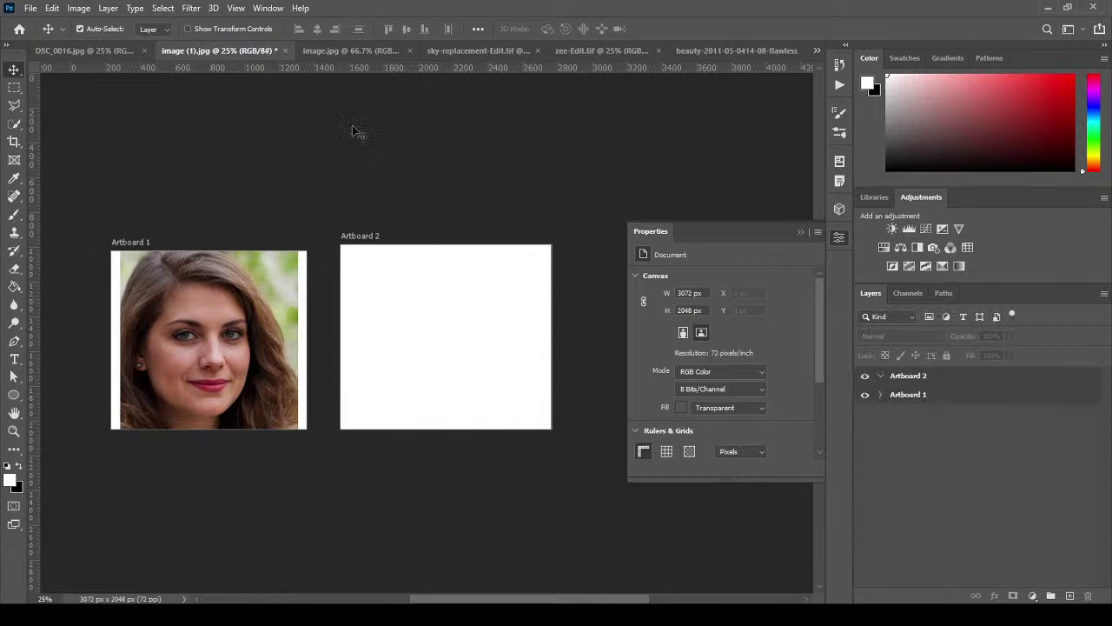
key(ctrl+v)
drag(435, 252, 479, 366)
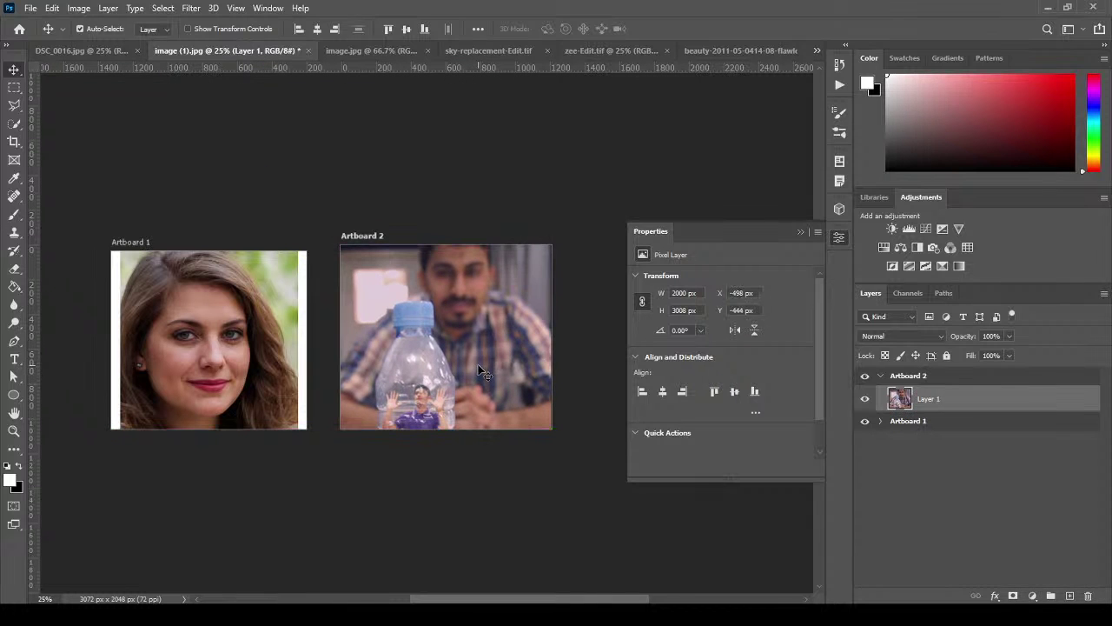
Scale the pasted photo down to about 29% and center it within Artboard 2.
key(ctrl)
key(ctrl+t)
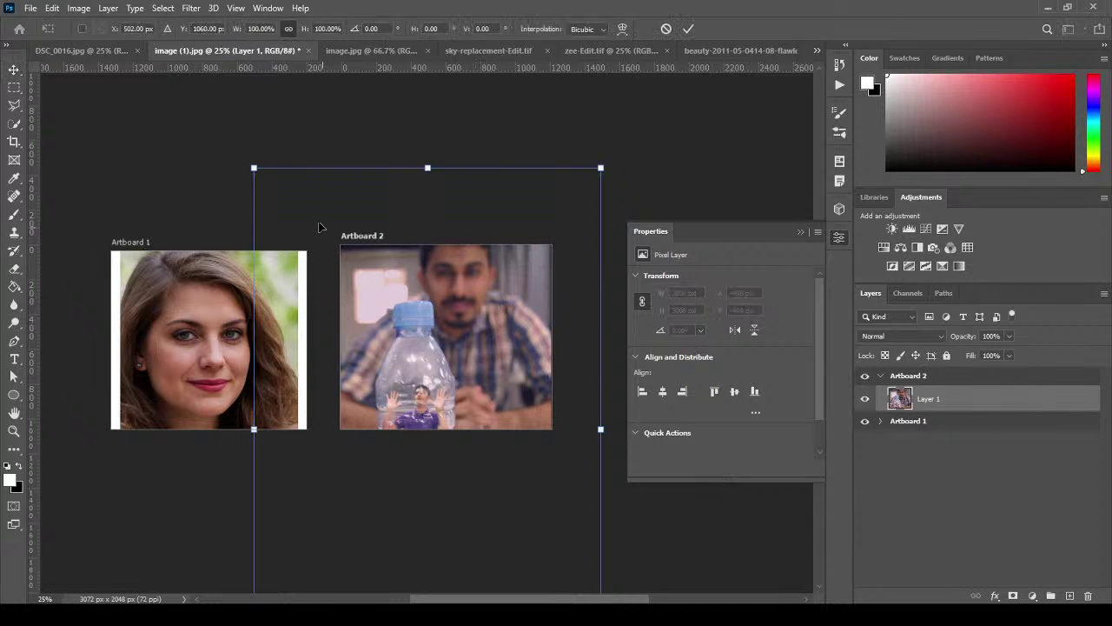
drag(253, 167, 465, 479)
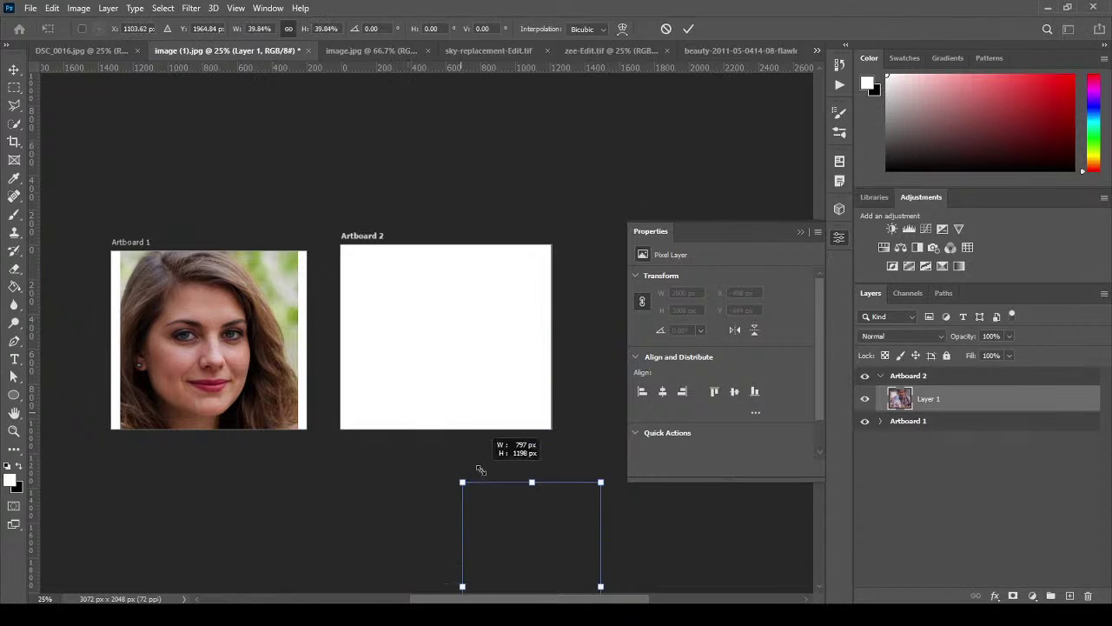
drag(516, 521, 409, 280)
mouse_move(448, 340)
mouse_down()
mouse_move(436, 306)
mouse_move(434, 323)
mouse_up()
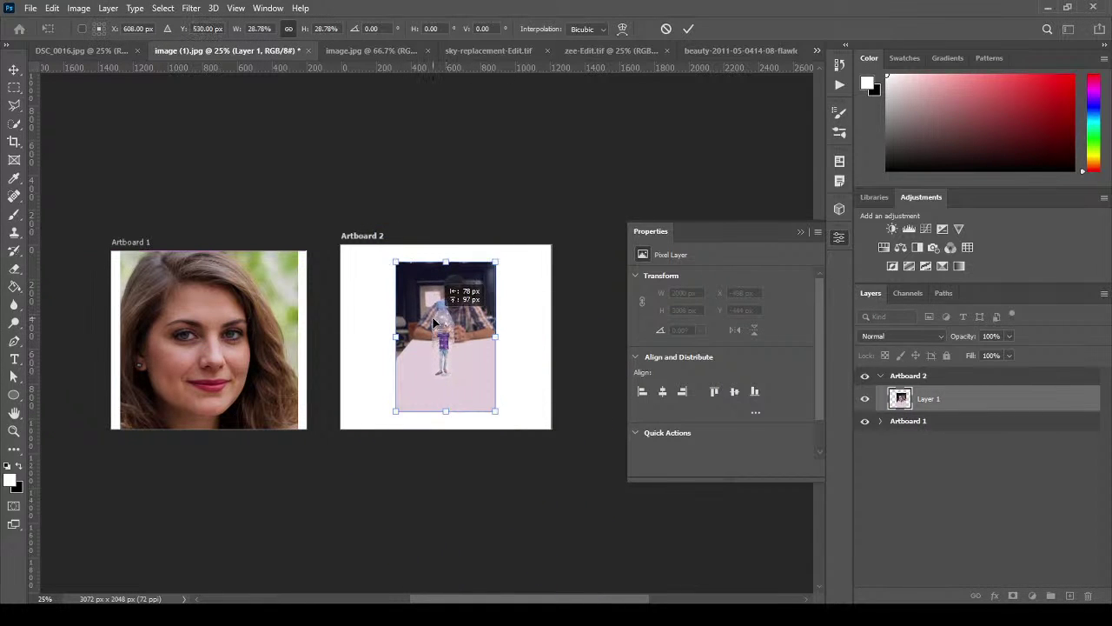
key(Return)
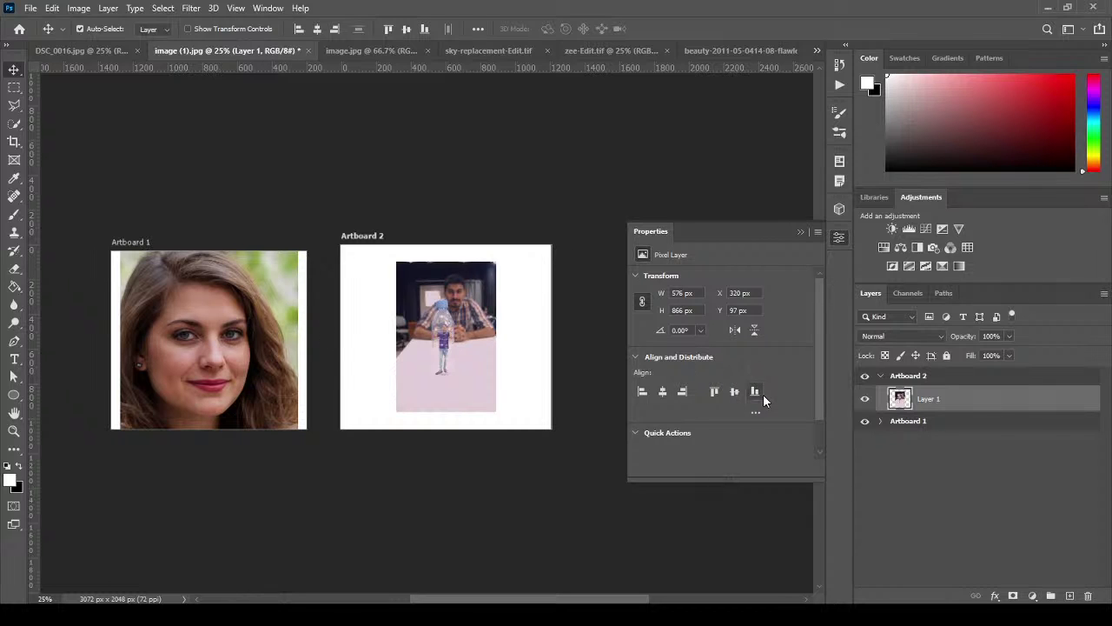
Collapse Artboard 2's layer group, toggle each artboard's visibility off and back on, and select the two artboards in turn.
click(881, 377)
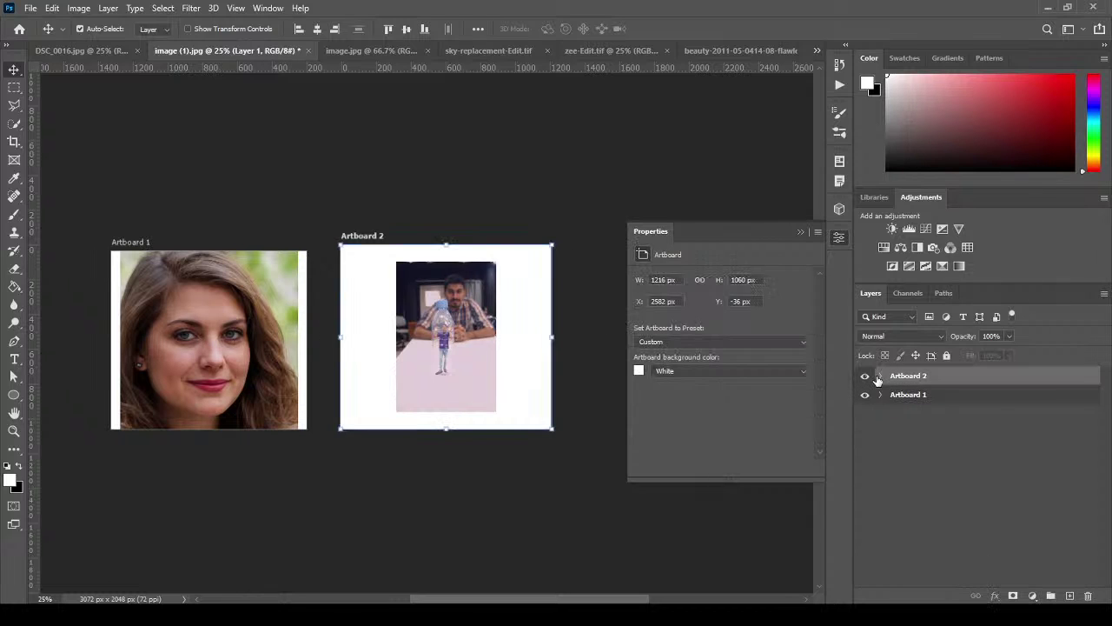
click(864, 396)
click(865, 396)
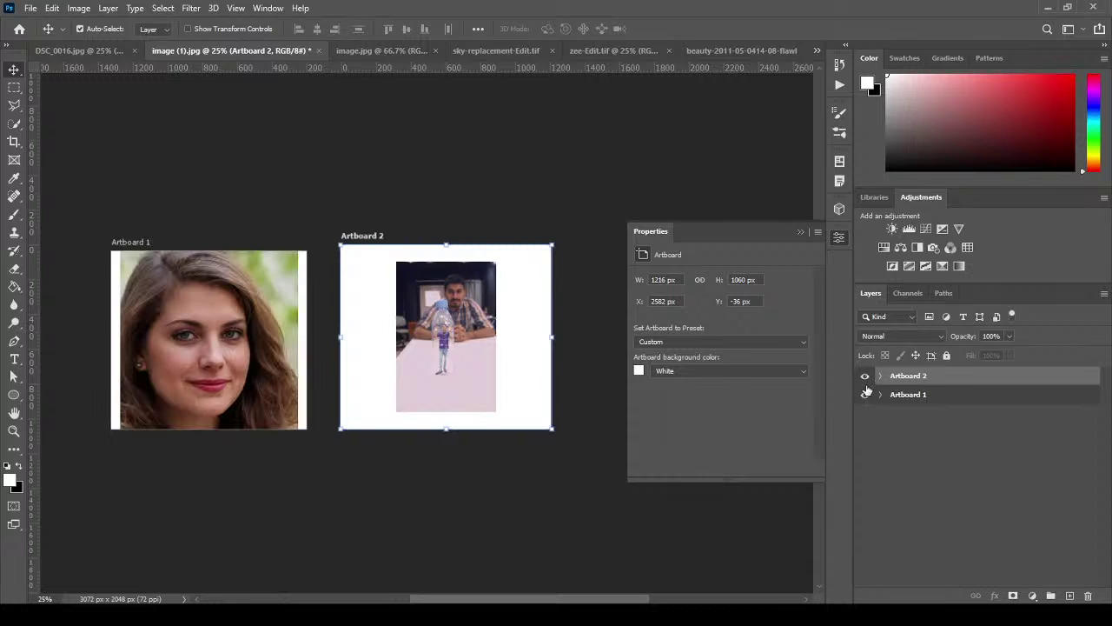
click(866, 377)
click(867, 377)
click(903, 401)
click(914, 375)
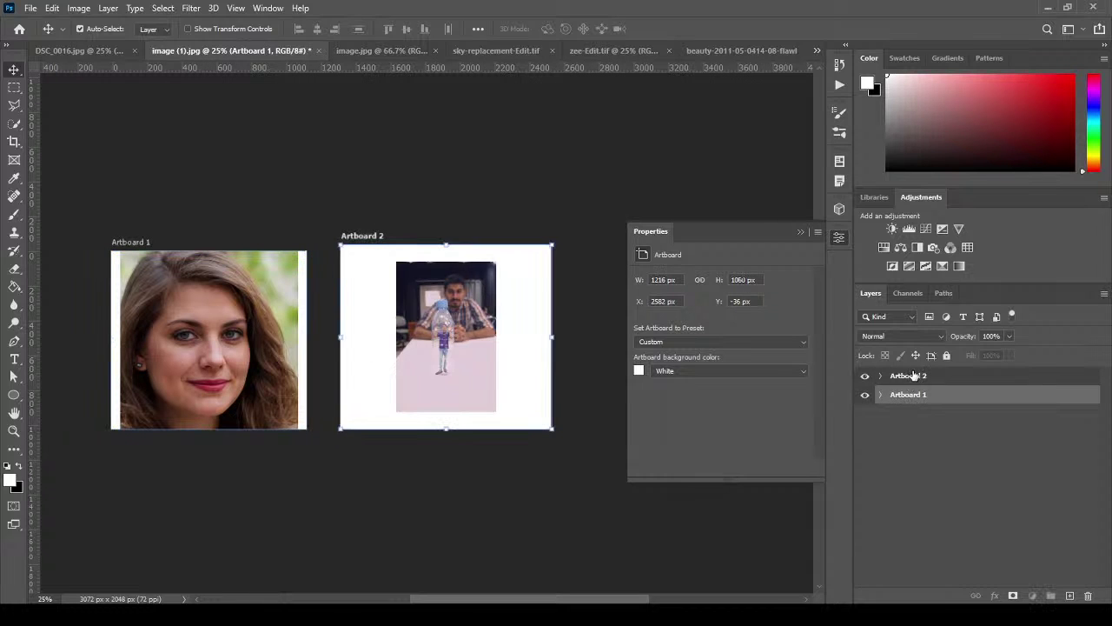
Expand Artboard 1's layer group and select its Layer 0.
click(886, 396)
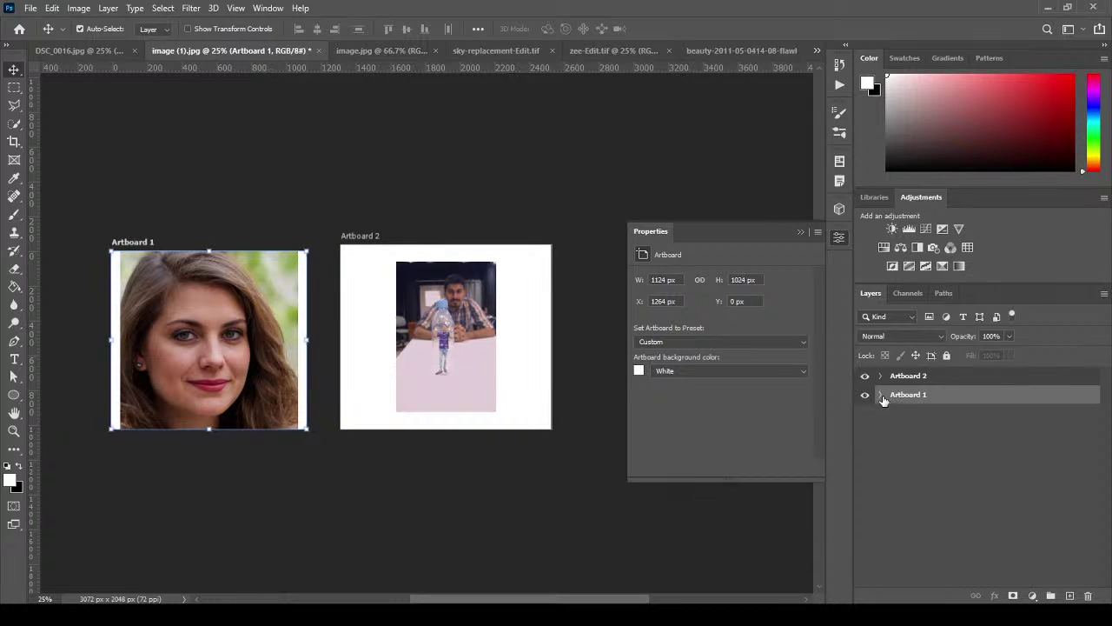
click(879, 396)
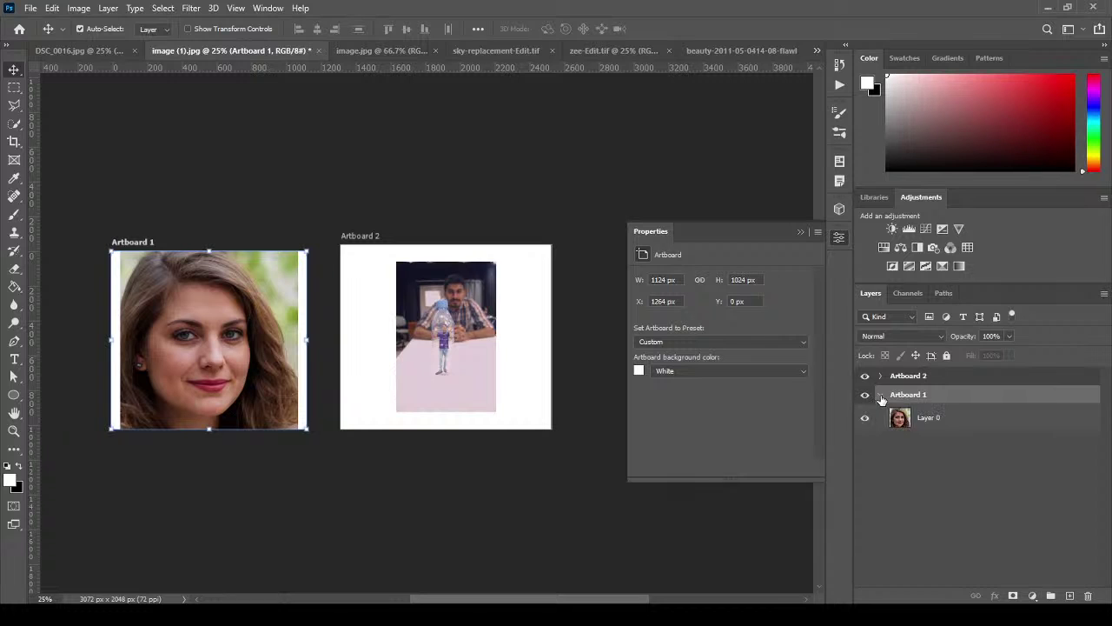
click(909, 419)
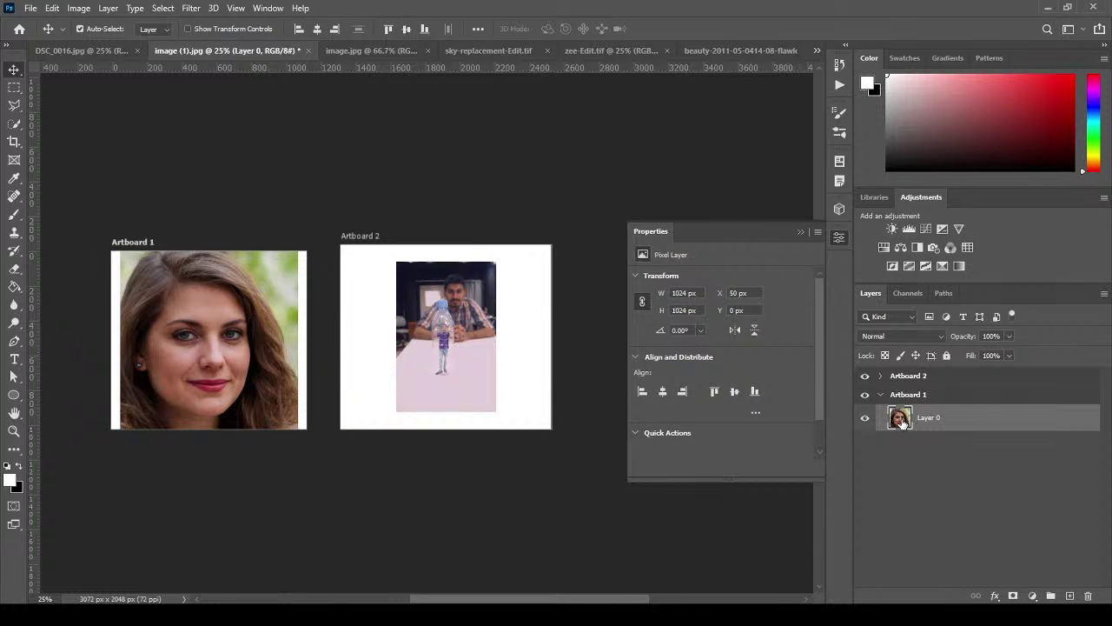
Undo the artboard edits in image (1).jpg back to the original single Background layer.
drag(895, 419, 365, 421)
key(ctrl+z)
key(ctrl+z)
key(ctrl+z)
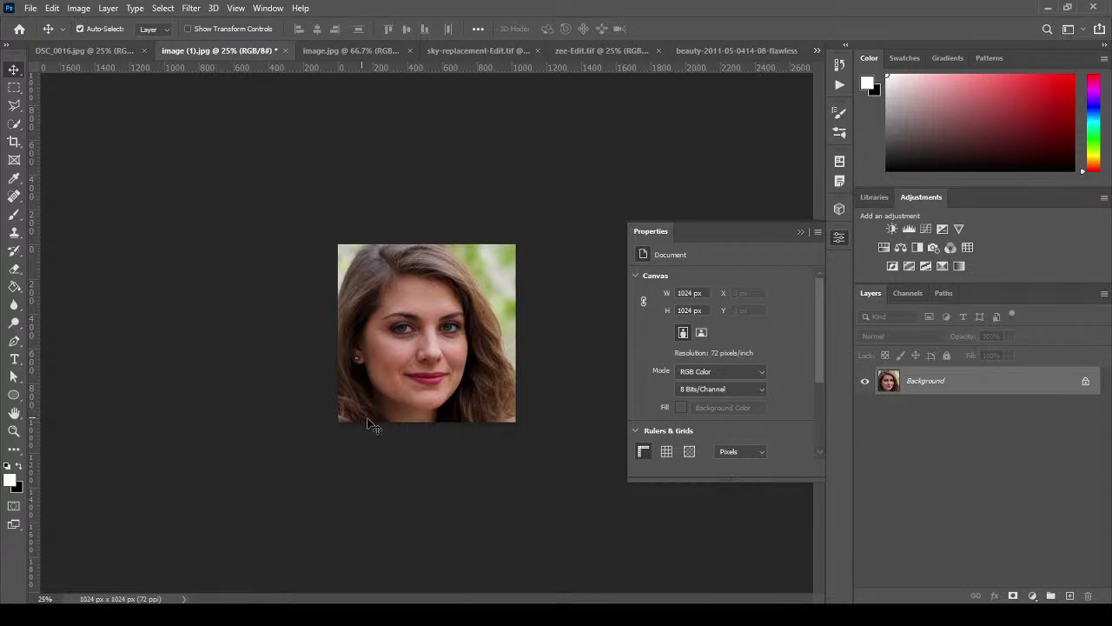
Replace the active Artboard Tool with the Move Tool.
click(14, 431)
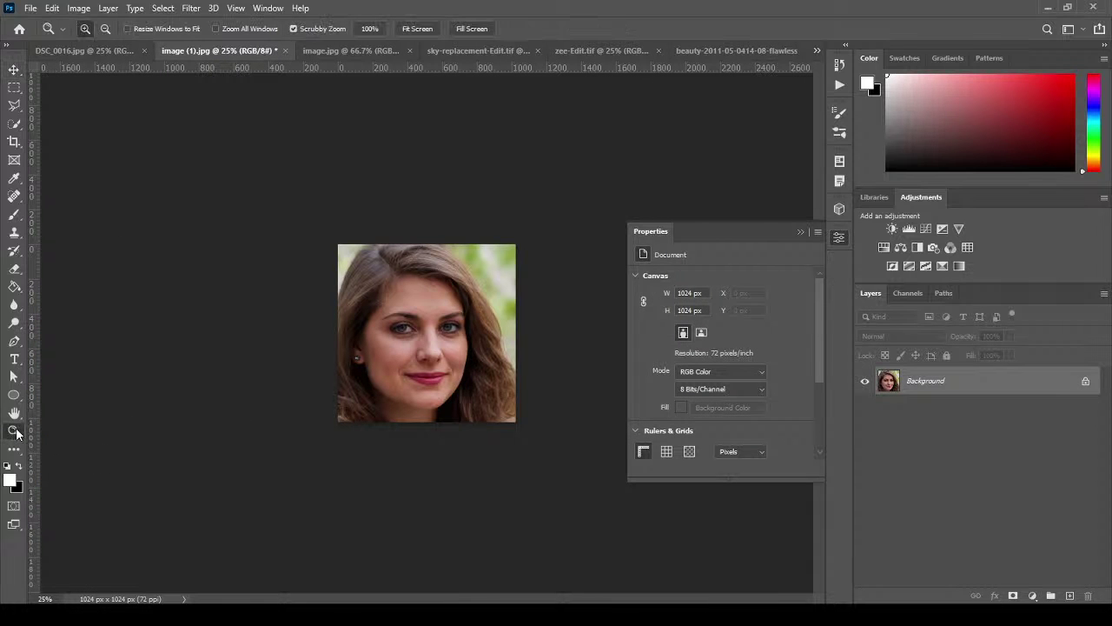
click(407, 331)
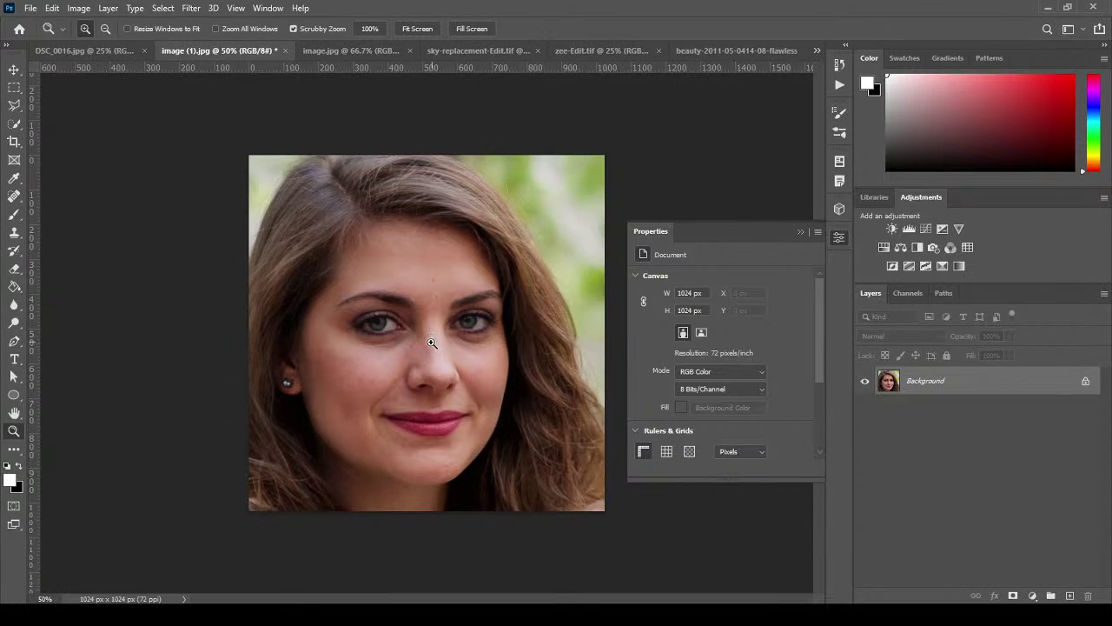
click(429, 341)
click(429, 340)
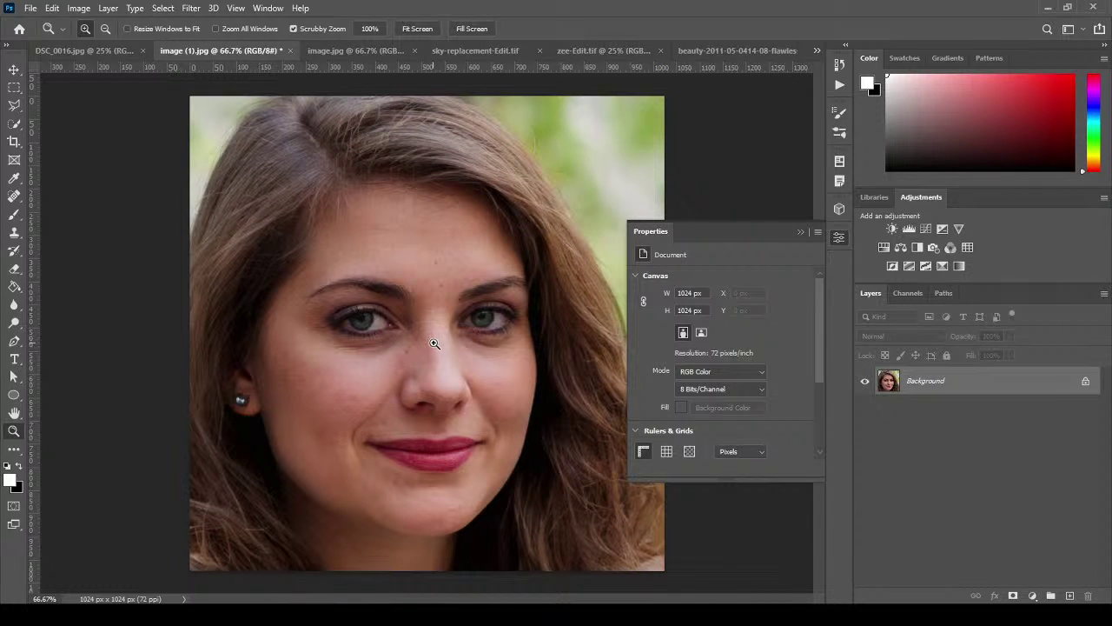
key(v)
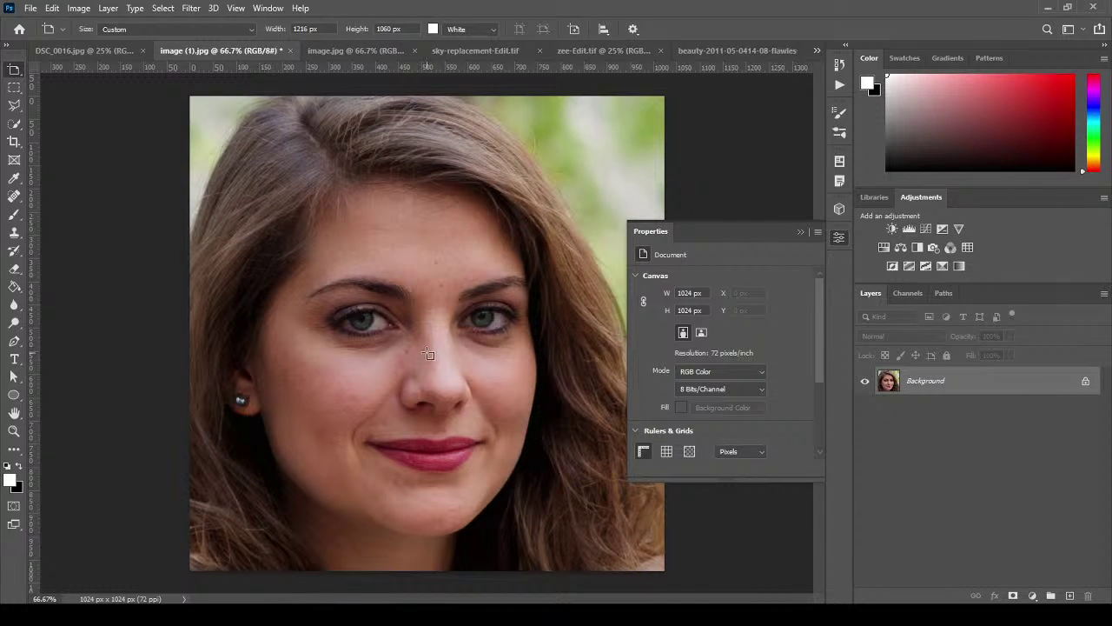
right_click(14, 88)
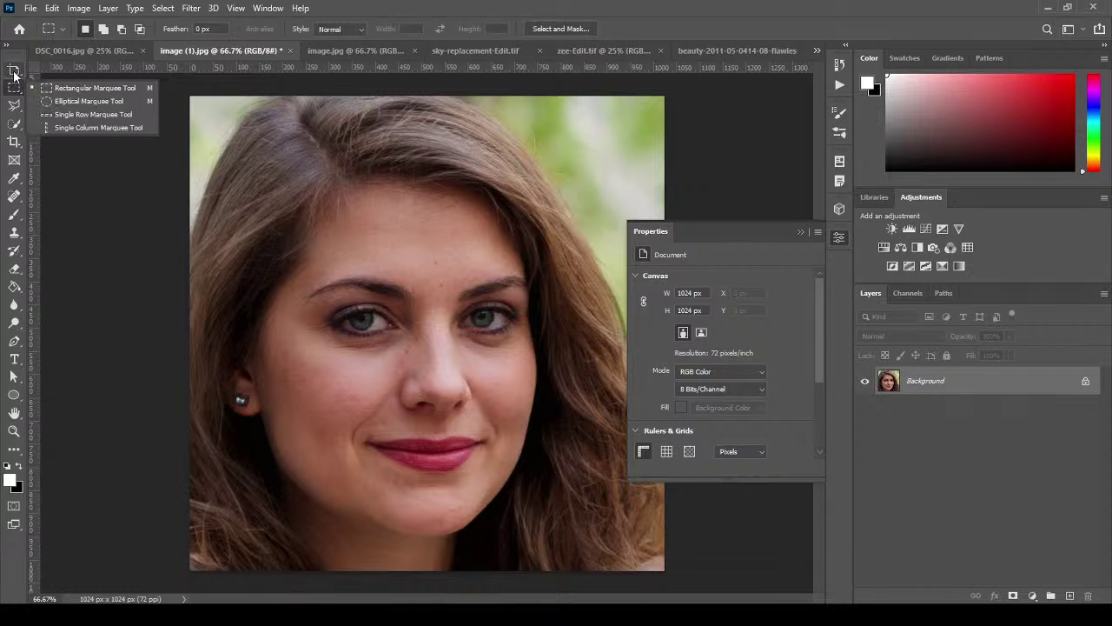
right_click(14, 70)
click(51, 70)
Draw a trial Rectangular Marquee selection around the eyebrow on the image's left side, and deselect it.
click(14, 88)
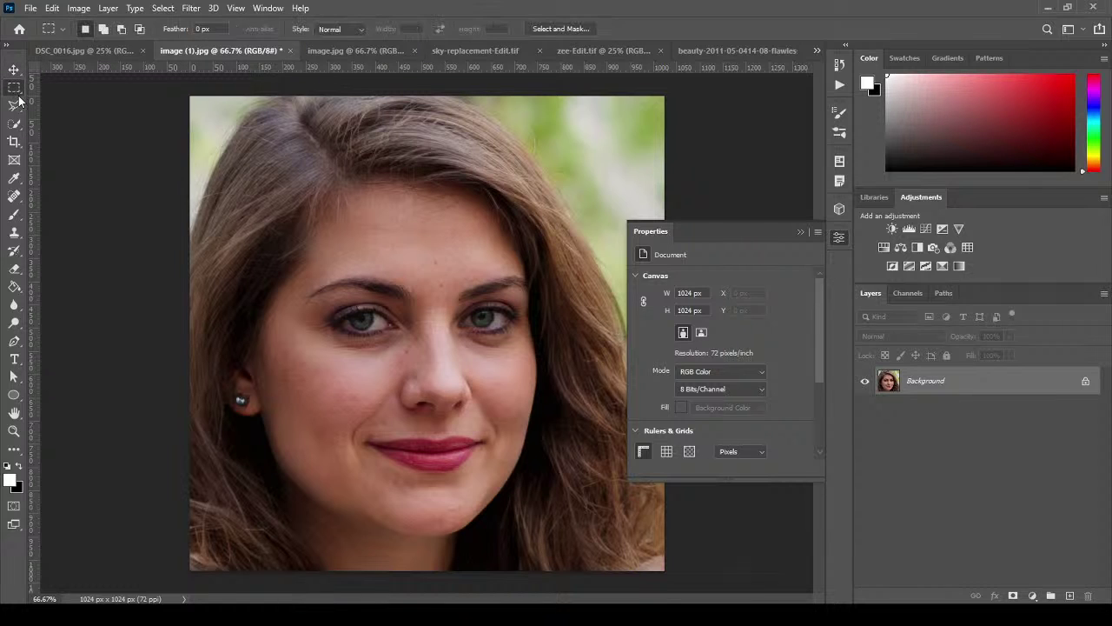
right_click(14, 88)
click(50, 87)
drag(290, 275, 415, 315)
click(415, 314)
Select the earring with a rectangular marquee and fill it using Content-Aware, with Color Adaptation on, Normal mode and 100% opacity.
drag(232, 387, 254, 412)
key(Delete)
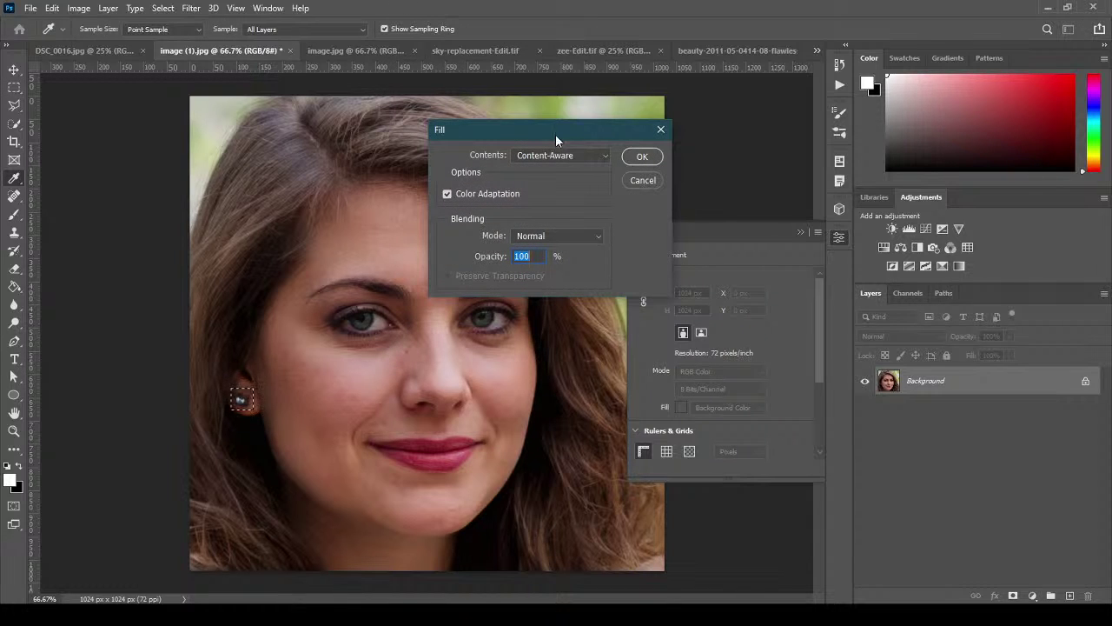
click(565, 155)
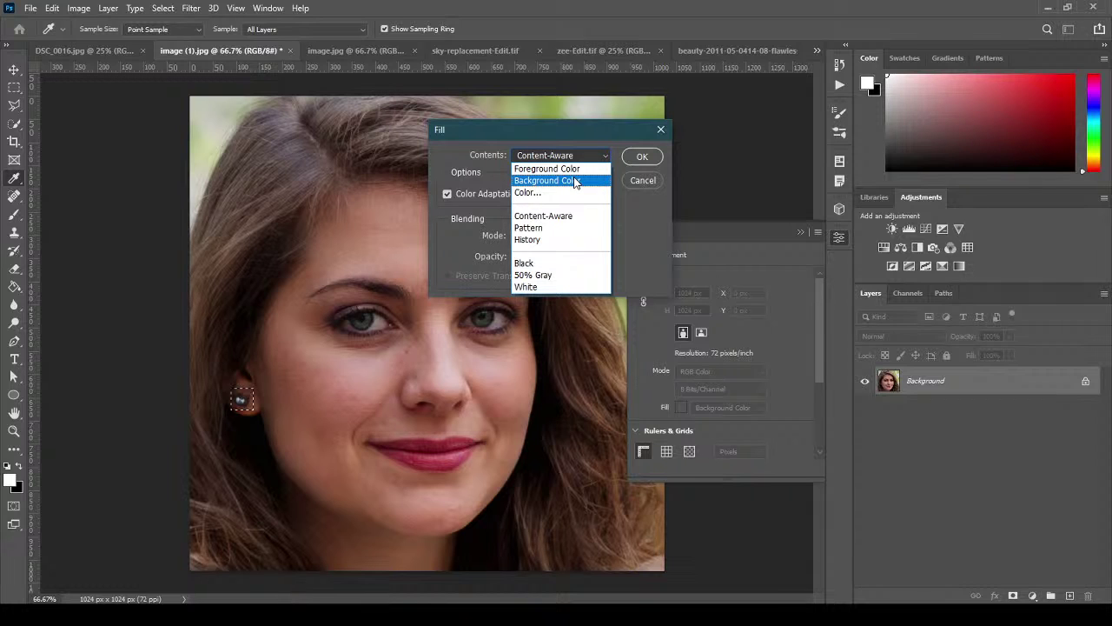
click(573, 216)
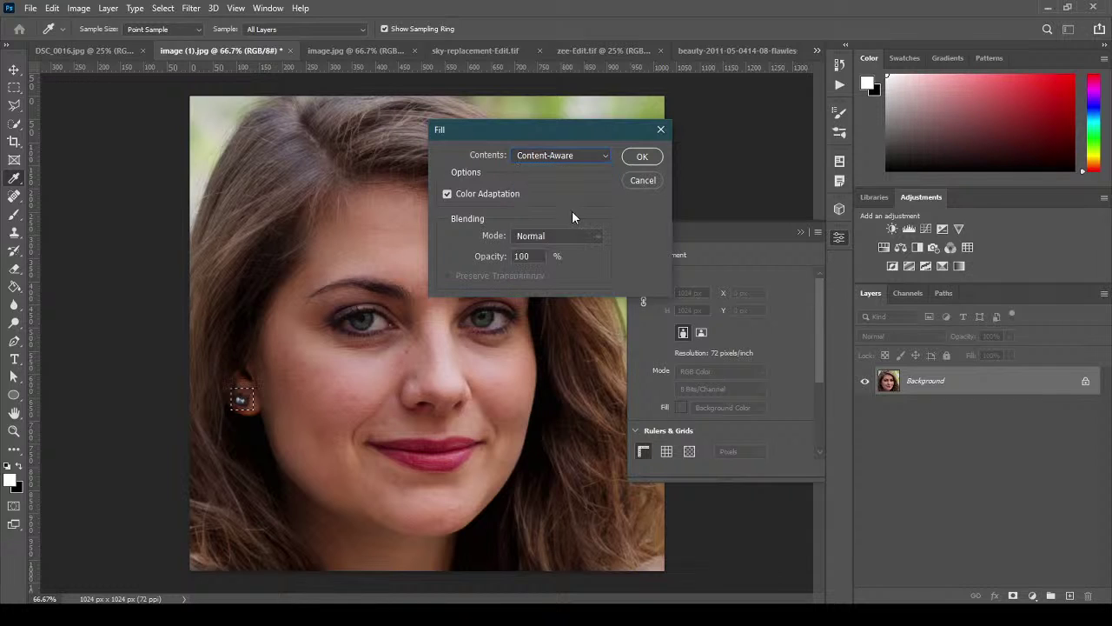
click(640, 158)
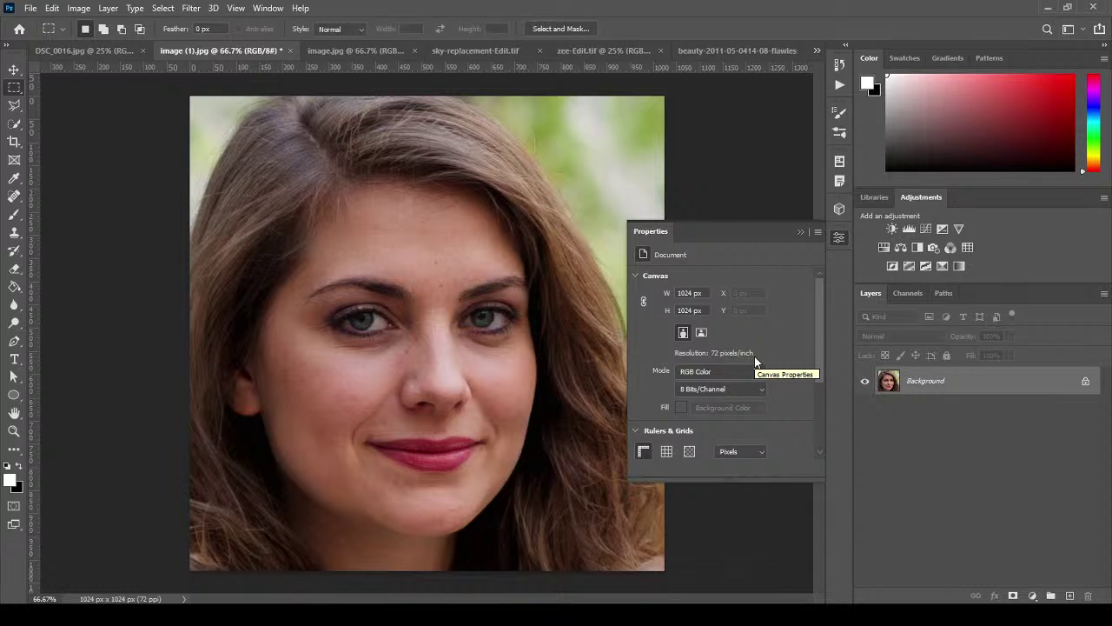
Switch to the Elliptical Marquee Tool and undo the earring's Content-Aware fill.
right_click(14, 88)
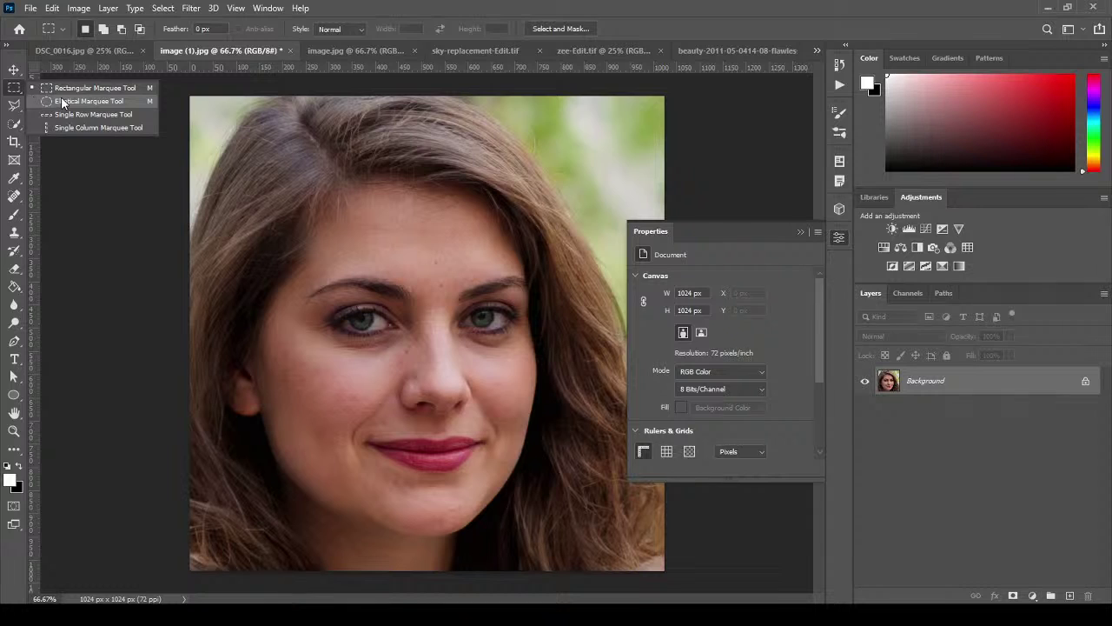
click(62, 102)
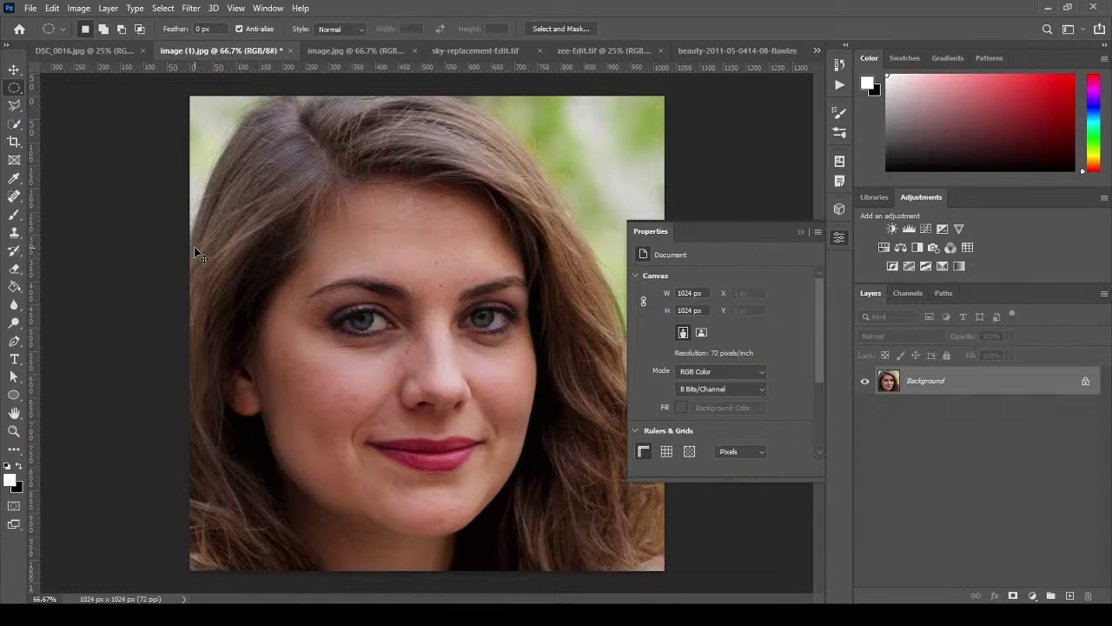
key(ctrl+z)
Try a Content-Aware fill on the earring within an elliptical marquee selection, and undo it.
drag(233, 392, 249, 407)
key(shift+F5)
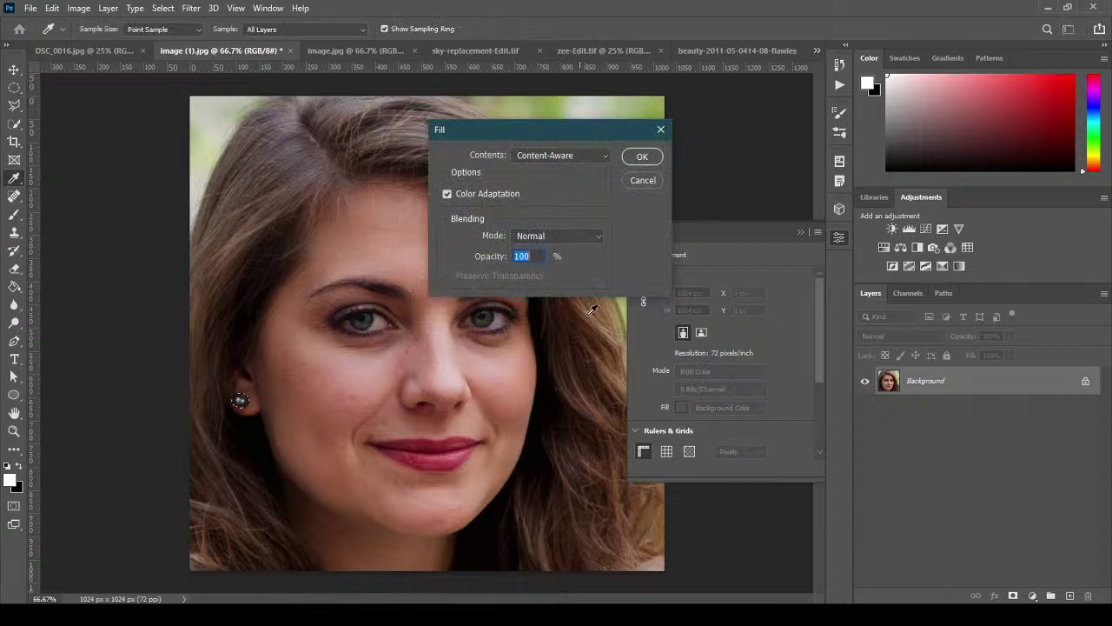
click(640, 159)
key(ctrl+d)
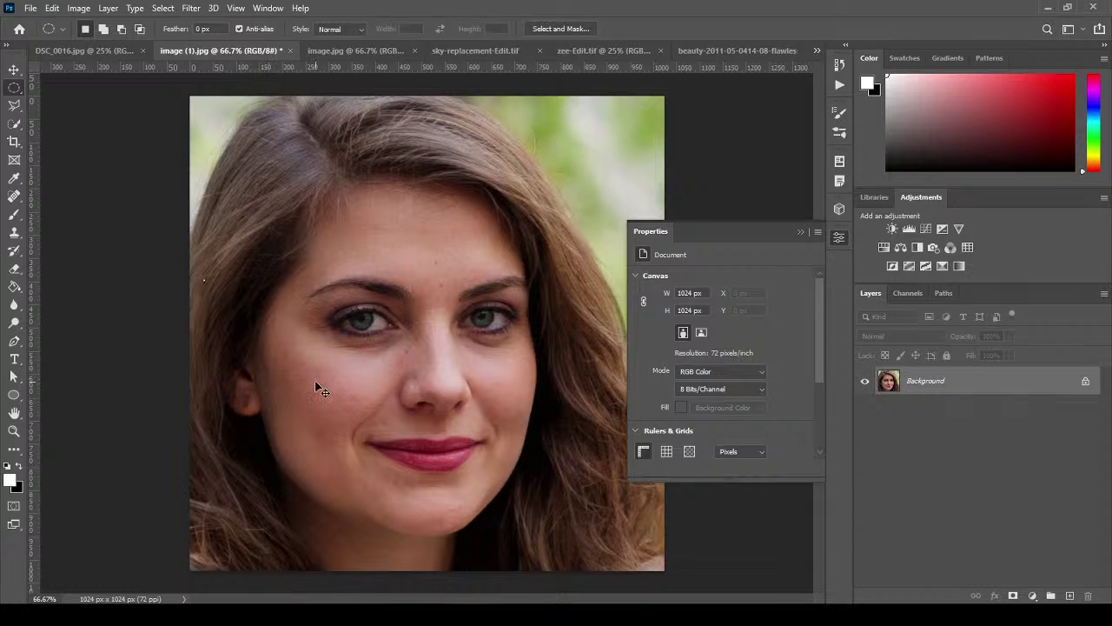
key(ctrl+shift+d)
key(ctrl+d)
Trace a trial Polygonal Lasso outline from the forehead down the nose and around the mouth, and cancel it.
click(16, 105)
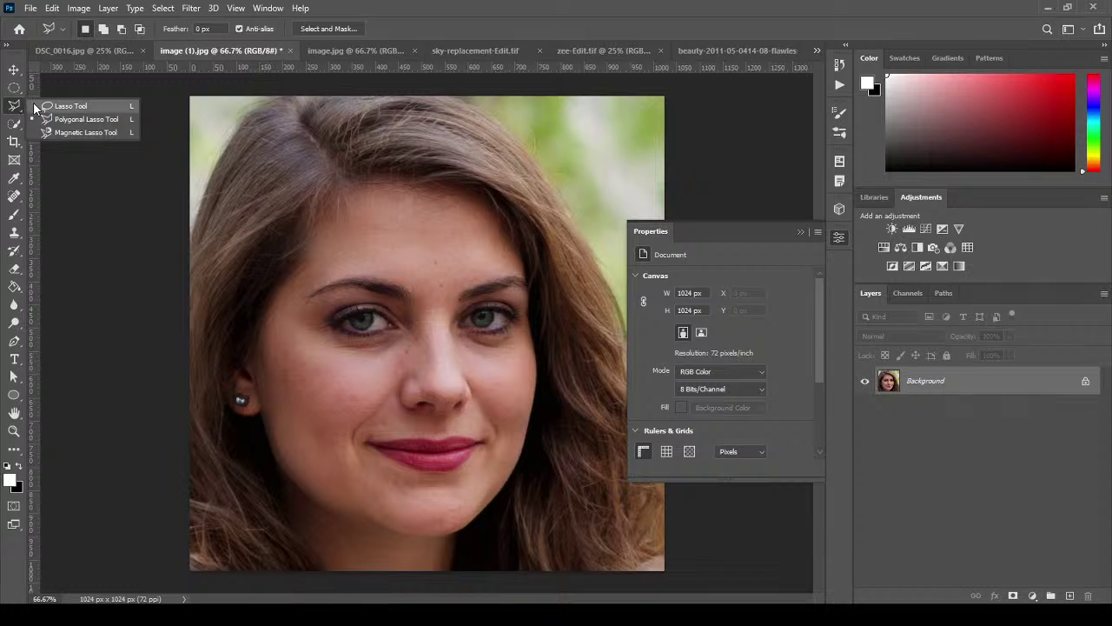
click(39, 119)
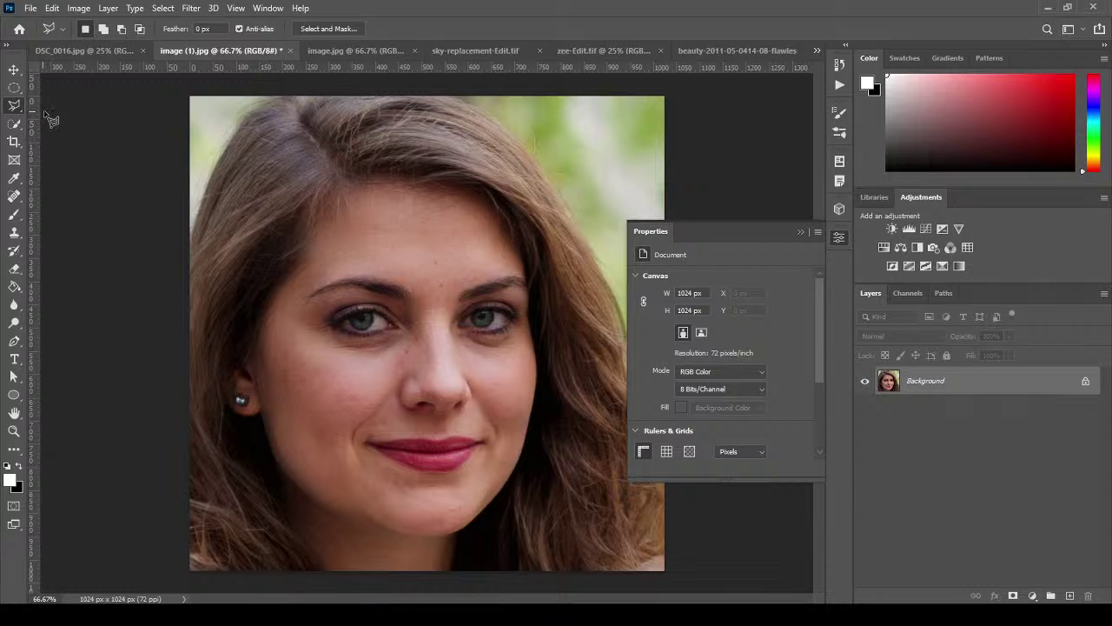
click(340, 254)
click(380, 240)
click(406, 257)
click(436, 239)
click(453, 281)
click(412, 296)
click(464, 298)
click(440, 336)
click(453, 355)
click(430, 365)
click(467, 378)
click(501, 420)
click(482, 477)
click(425, 503)
click(389, 485)
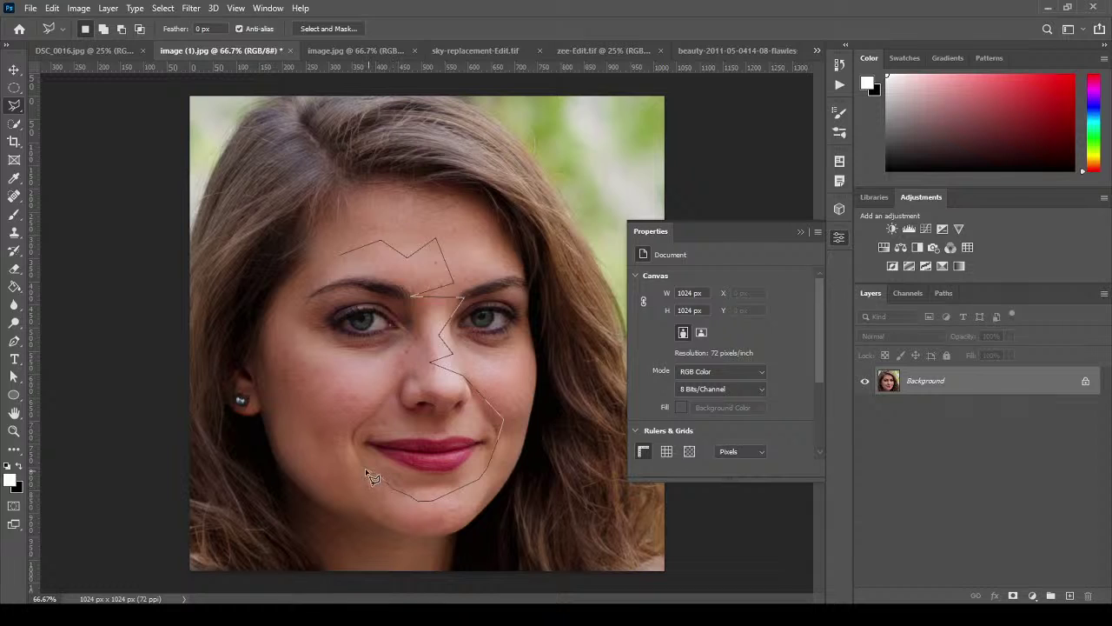
click(355, 464)
click(359, 428)
click(407, 375)
click(401, 407)
click(429, 421)
click(440, 411)
click(449, 418)
click(459, 406)
key(Escape)
Start another Polygonal Lasso outline across the forehead toward the nose and eye, and remove its last two points.
click(287, 311)
click(322, 285)
click(377, 263)
click(396, 235)
click(422, 256)
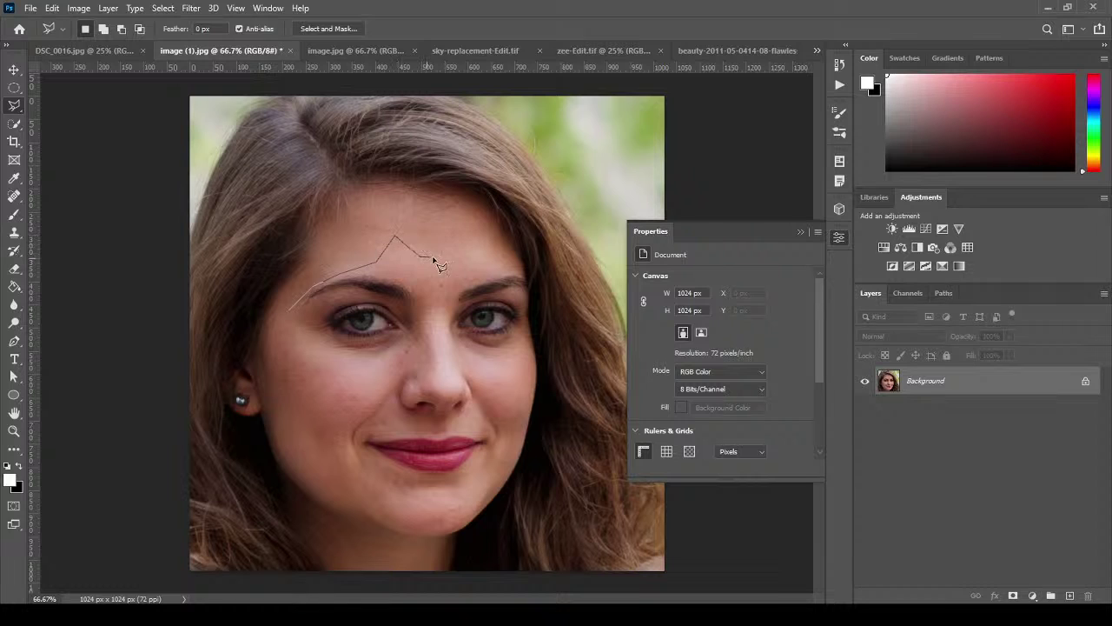
click(432, 237)
click(440, 259)
click(454, 323)
click(485, 325)
key(BackSpace)
key(BackSpace)
Continue the polygonal outline with more points across the lower forehead, and cancel the whole outline.
click(374, 262)
click(419, 262)
click(441, 279)
click(465, 259)
click(508, 260)
key(Escape)
Switch to the Lasso Tool and try freehand selections around the face, lips and cheek, dismissing the selection warning.
right_click(18, 113)
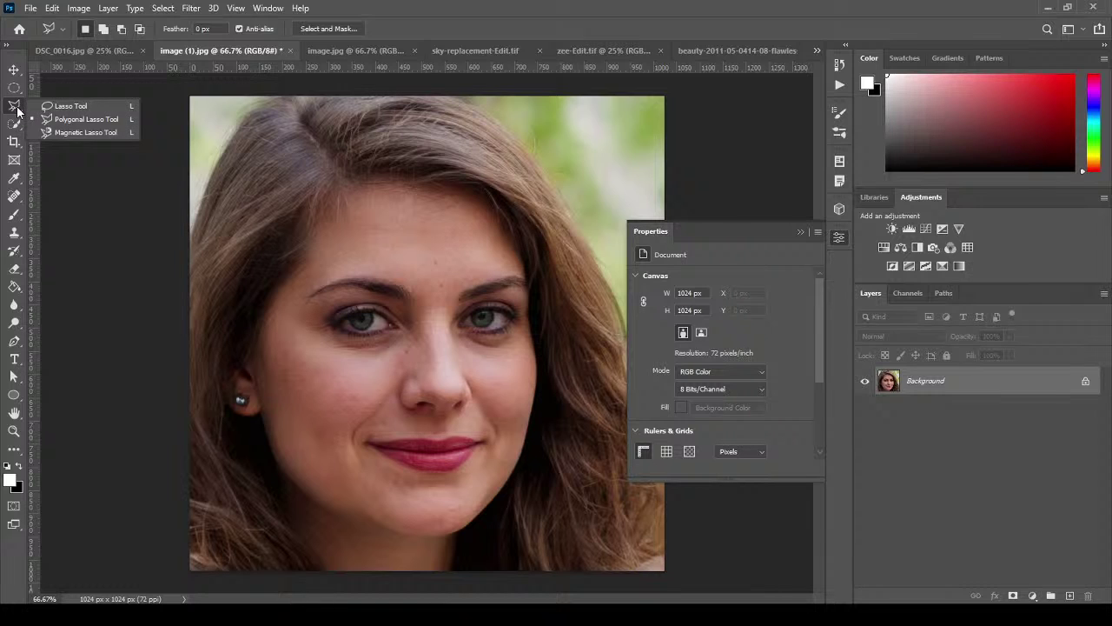
click(70, 105)
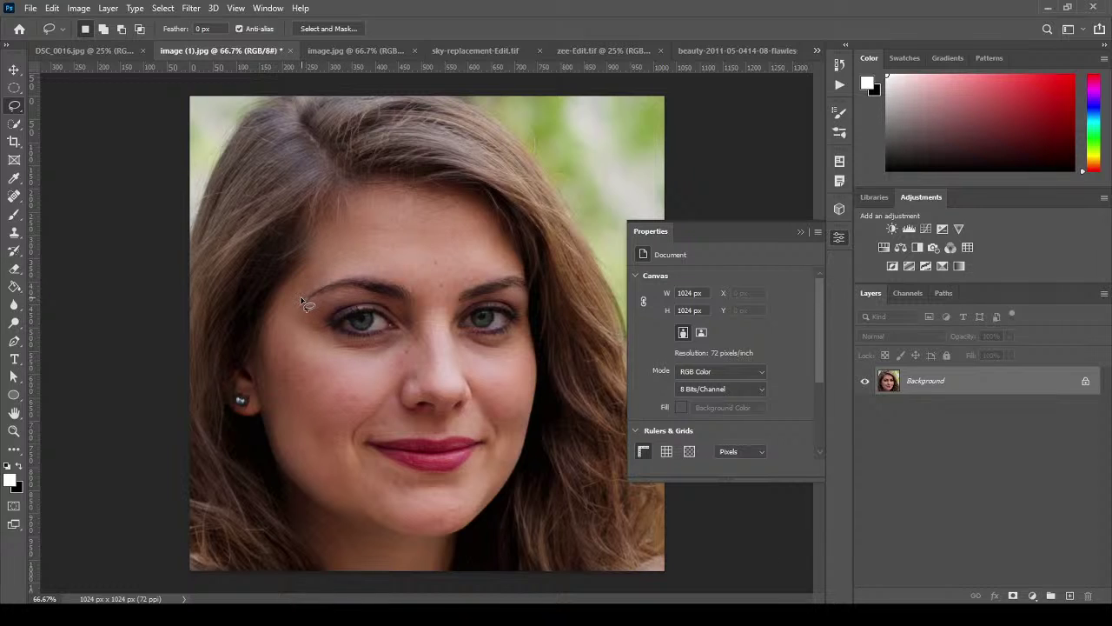
mouse_move(303, 302)
mouse_down()
mouse_move(389, 265)
mouse_move(414, 276)
mouse_move(419, 301)
mouse_move(324, 309)
mouse_move(291, 341)
mouse_move(304, 303)
mouse_up()
click(367, 443)
mouse_move(377, 445)
mouse_down()
mouse_move(489, 443)
mouse_move(428, 477)
mouse_move(365, 445)
mouse_up()
drag(333, 353, 340, 361)
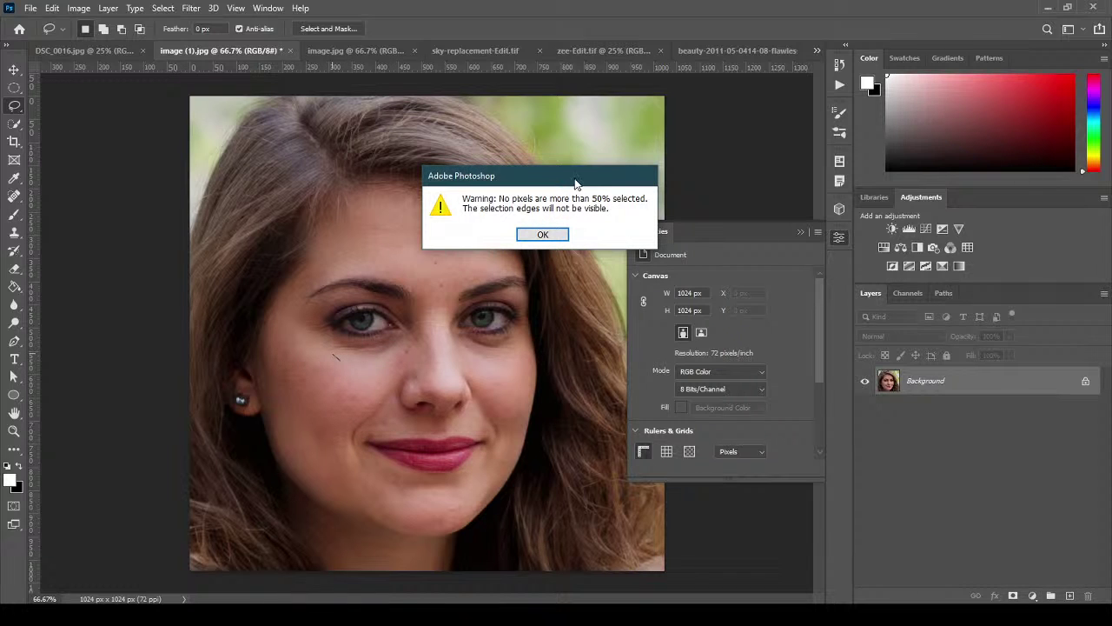
click(542, 236)
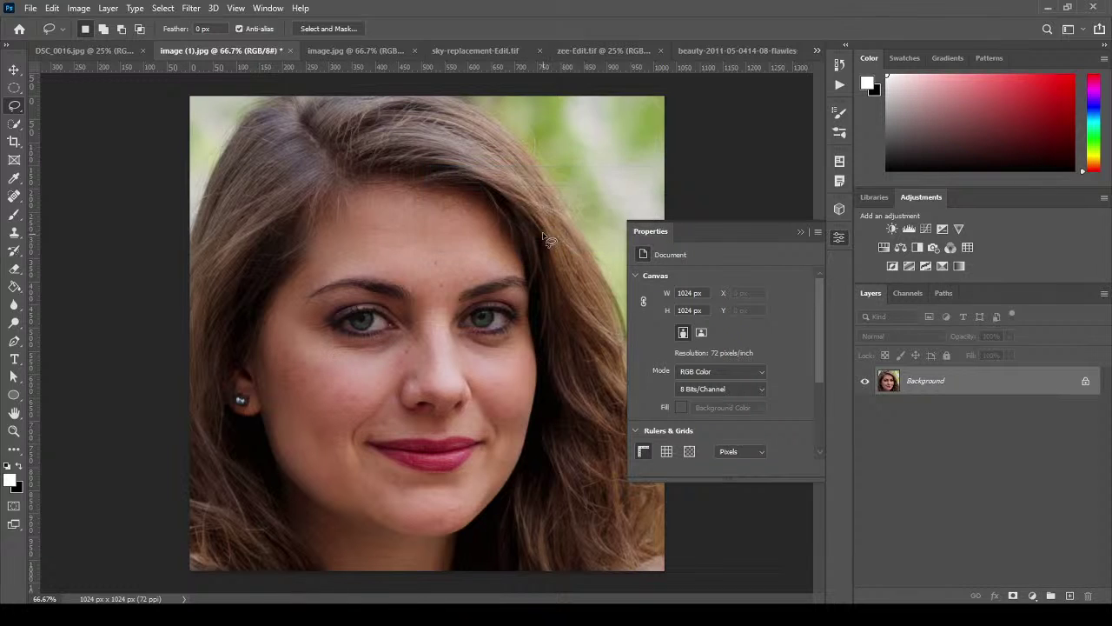
Trace the lips with the Magnetic Lasso Tool, removing four misplaced anchor points along the way, and deselect the result.
right_click(13, 108)
click(54, 132)
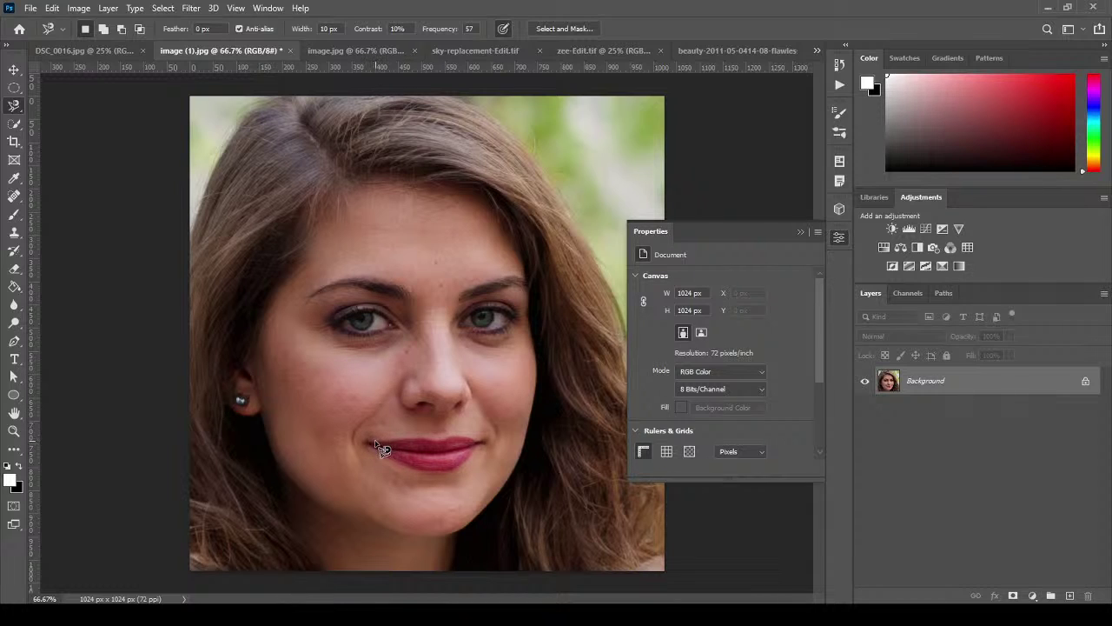
mouse_move(376, 443)
mouse_down()
mouse_move(497, 450)
mouse_move(463, 476)
mouse_move(436, 478)
mouse_up()
key(BackSpace)
key(BackSpace)
key(BackSpace)
key(BackSpace)
click(371, 442)
key(ctrl+d)
Select the eye on the image's left side with the Magnetic Lasso Tool, and deselect it using the Elliptical Marquee Tool.
click(387, 401)
key(Escape)
key(ctrl+d)
key(Escape)
mouse_move(375, 313)
mouse_down()
mouse_move(334, 327)
mouse_move(377, 340)
mouse_move(390, 344)
mouse_up()
click(404, 337)
click(15, 88)
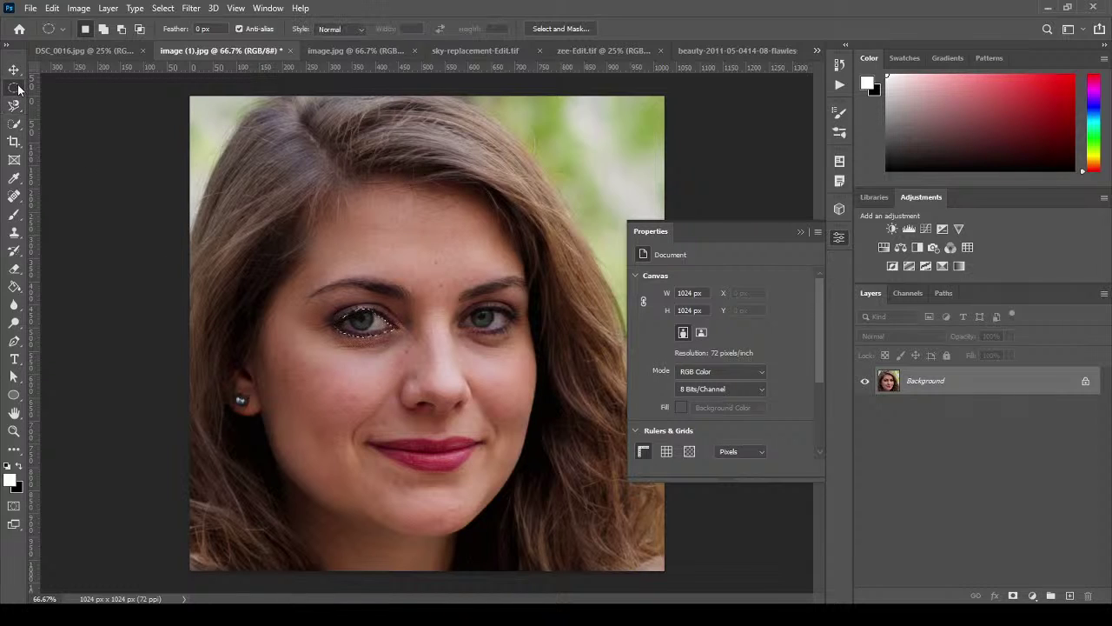
click(242, 130)
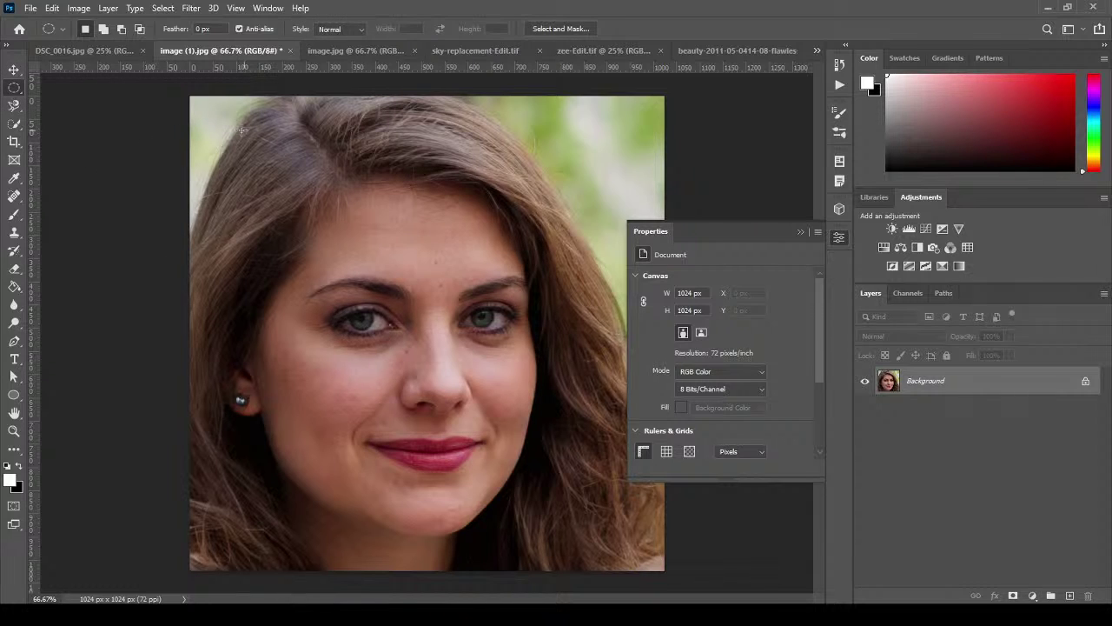
Switch between the Object Selection and Magic Wand tools, ending with the History Brush Tool active.
click(19, 127)
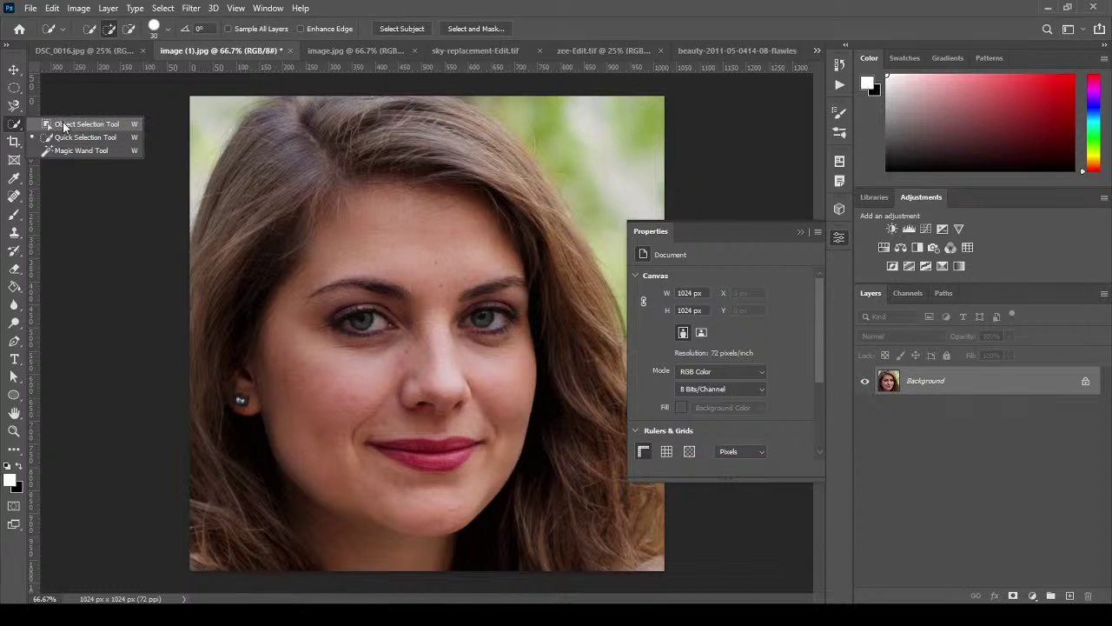
click(61, 122)
click(19, 127)
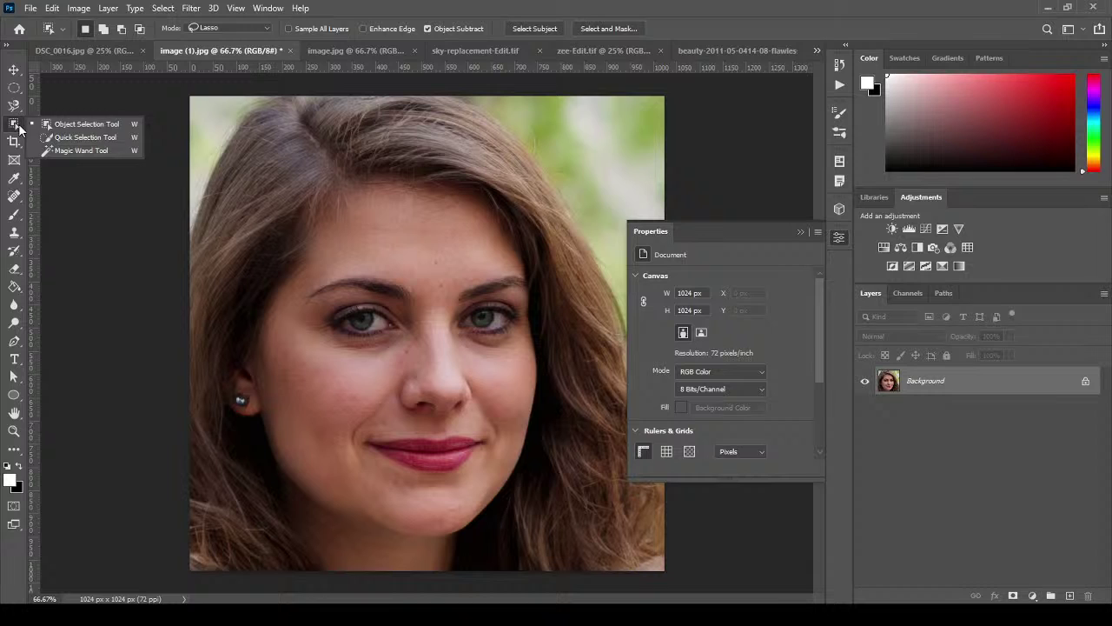
click(83, 150)
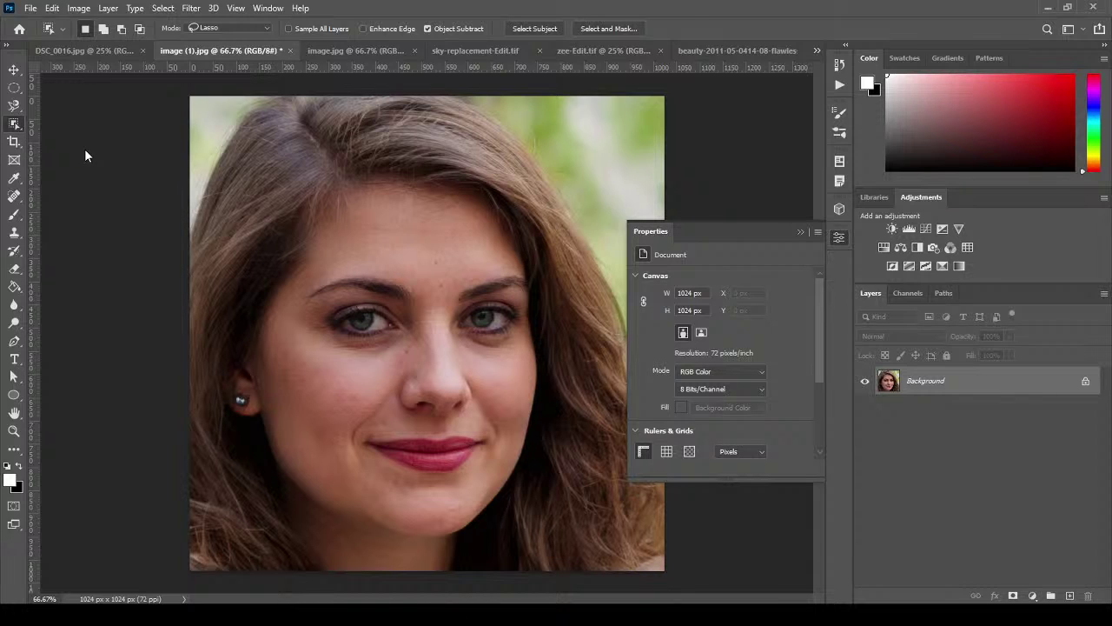
right_click(14, 127)
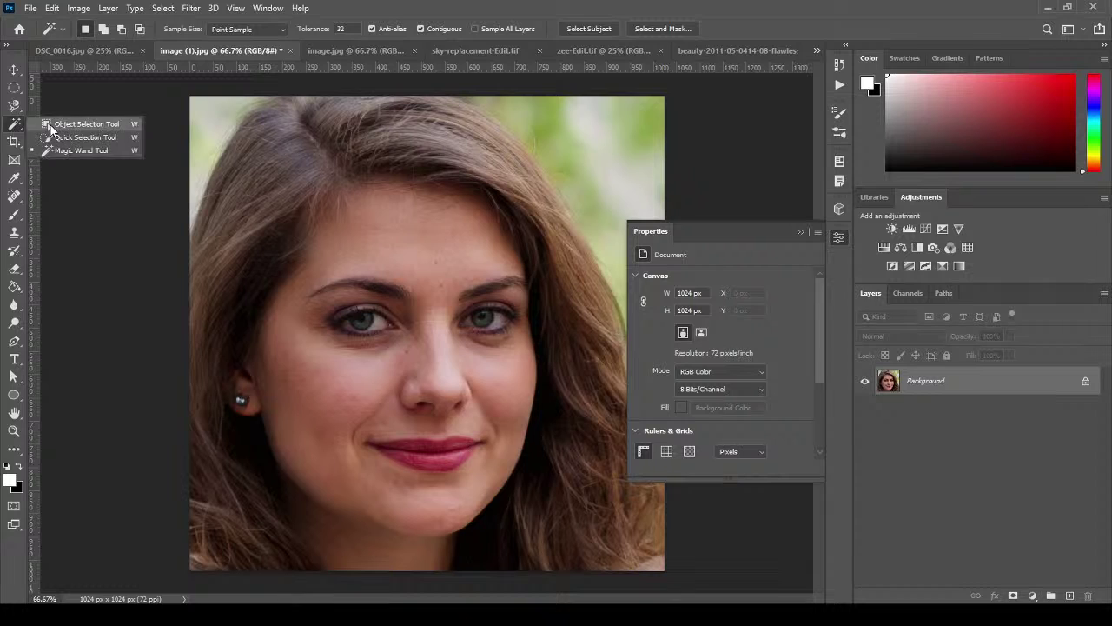
click(83, 125)
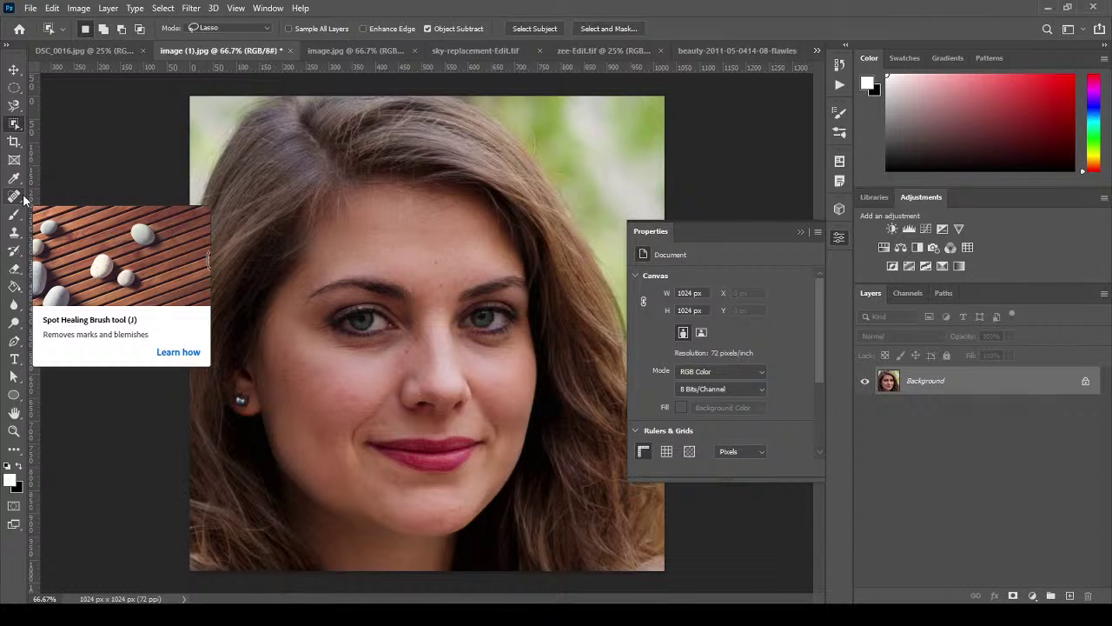
click(15, 250)
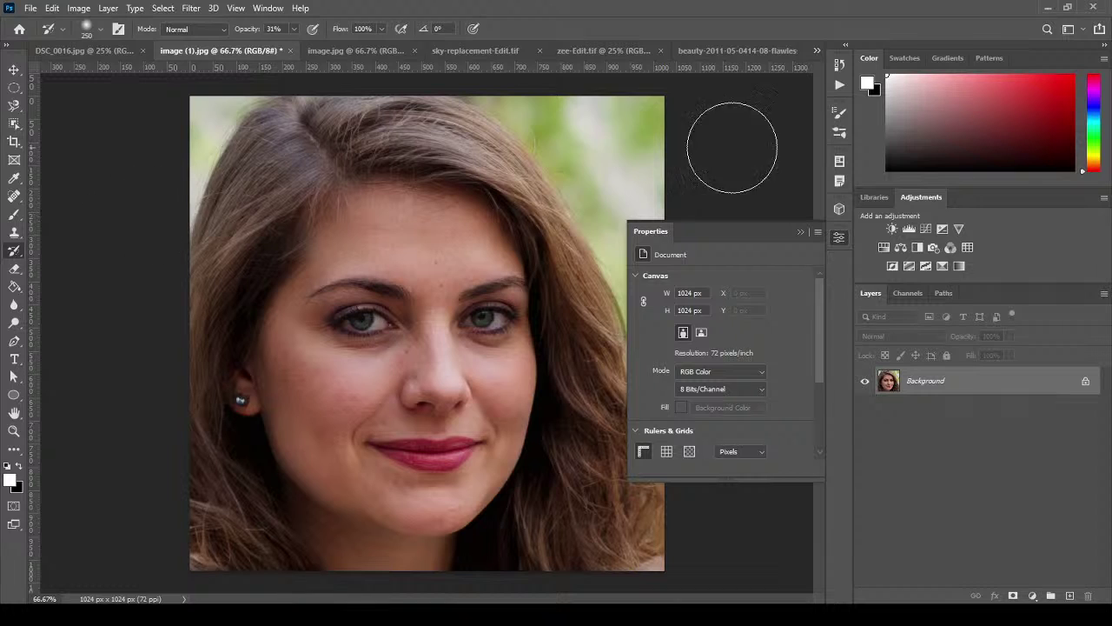
Review the edit history and paint a white zigzag stroke from the hair down to the lips with the Brush Tool.
click(839, 66)
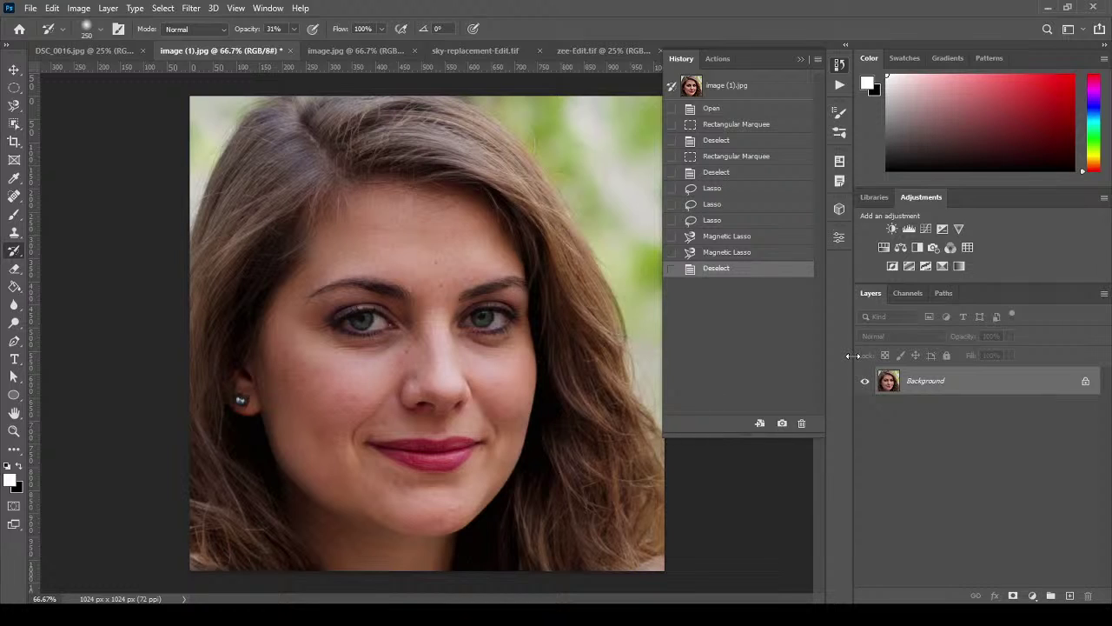
click(348, 149)
click(14, 198)
click(14, 214)
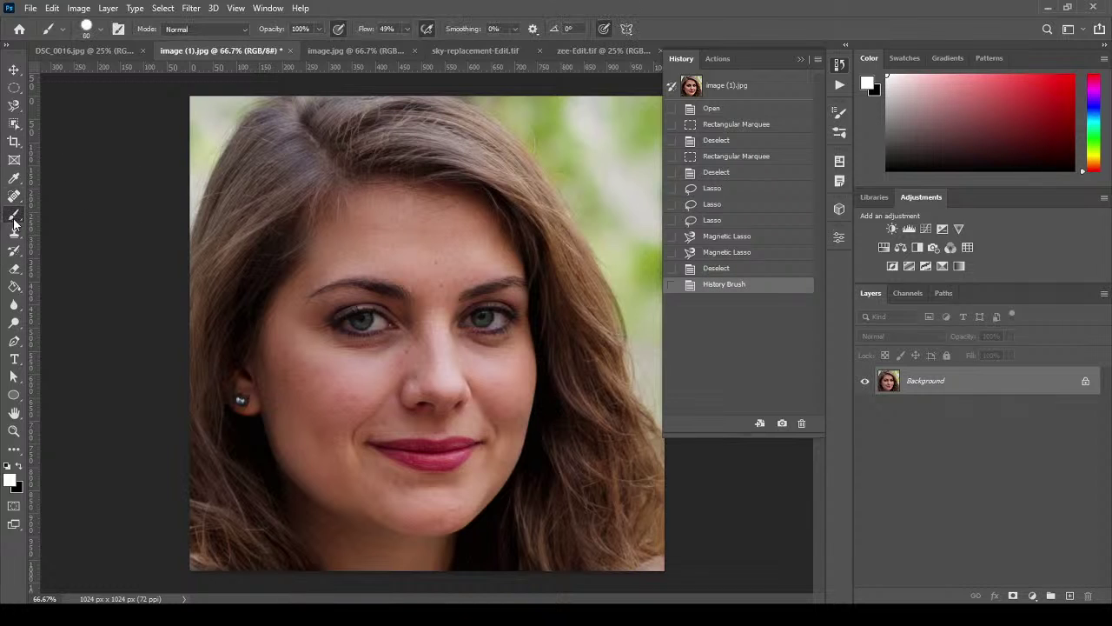
mouse_move(278, 208)
mouse_down()
mouse_move(361, 223)
mouse_move(390, 320)
mouse_move(377, 414)
mouse_move(413, 448)
mouse_up()
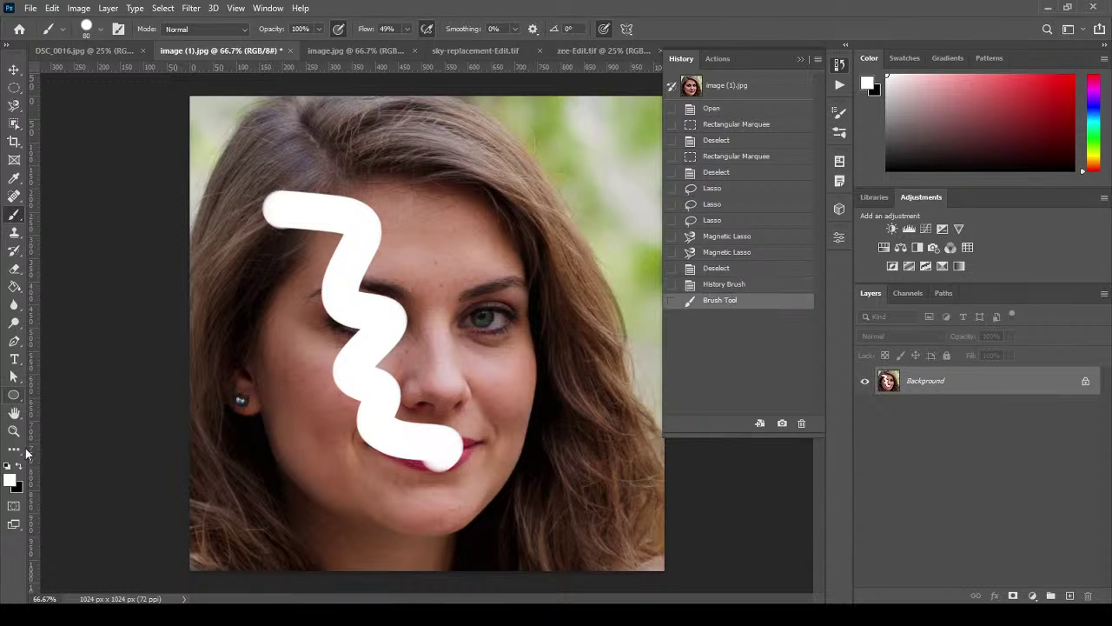
Set the background color to dark red, RGB 135, 22, 22, and collapse the history list.
click(17, 485)
click(467, 445)
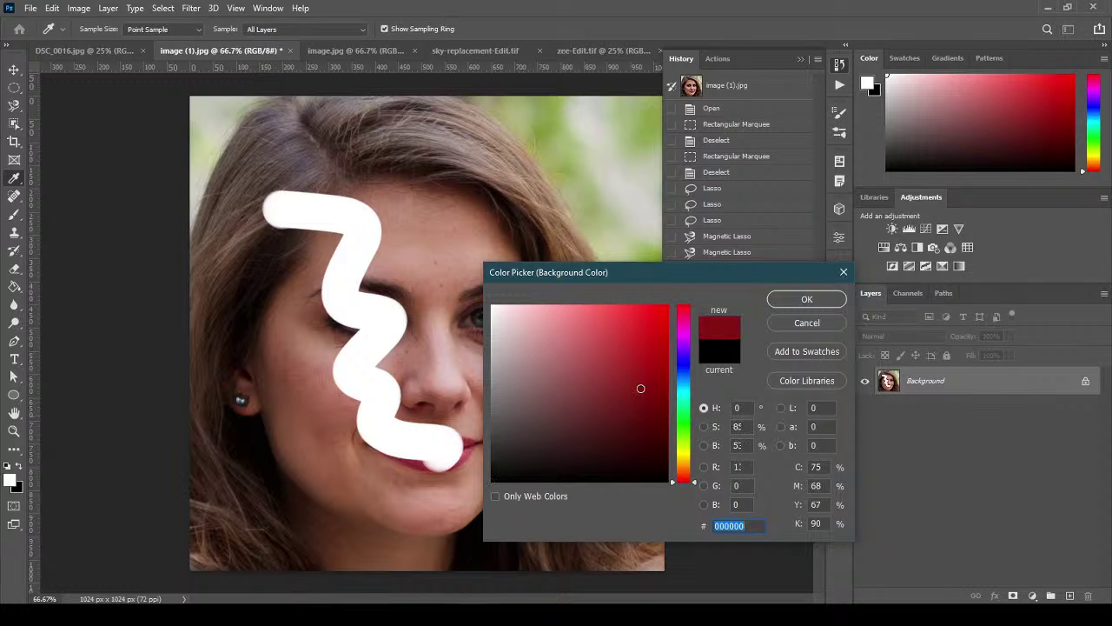
click(807, 299)
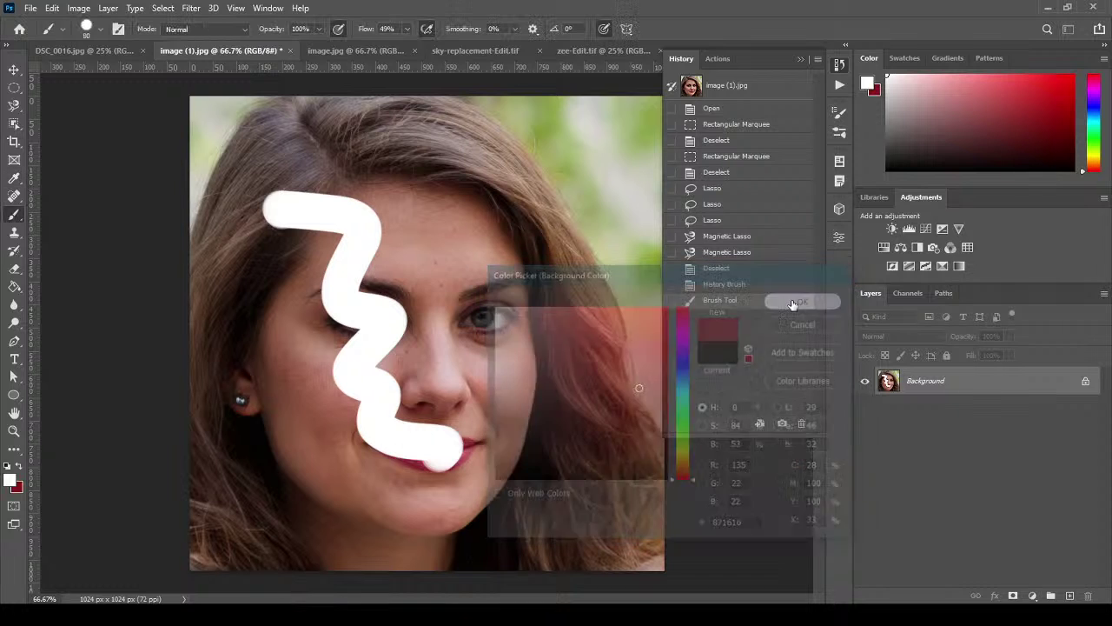
click(799, 60)
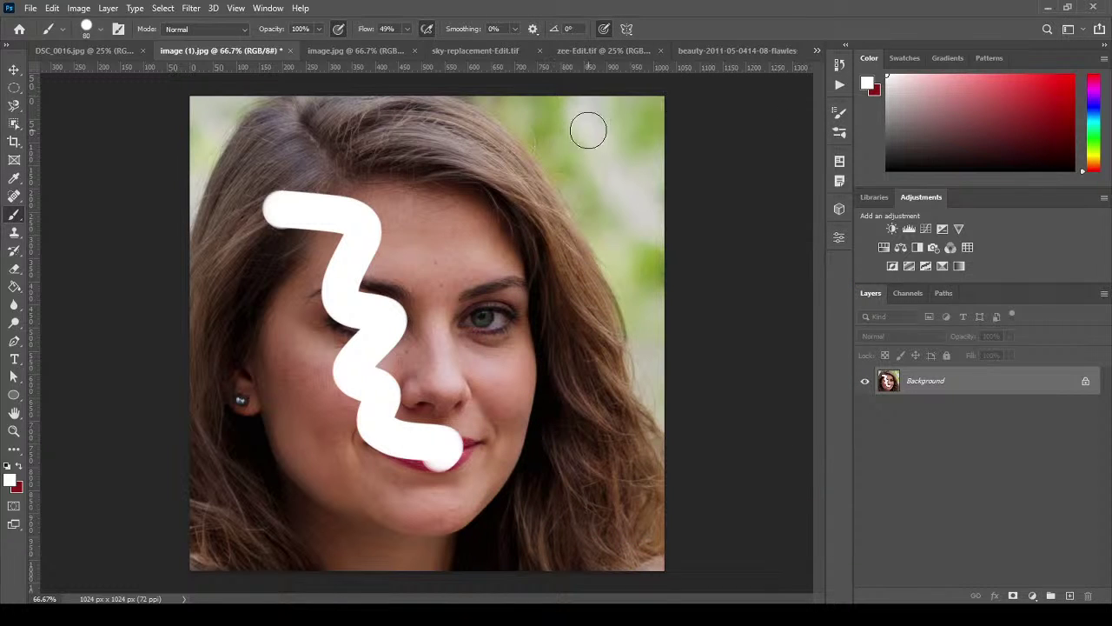
Paint several white brush strokes across the hair, forehead, eye and cheek of the portrait.
drag(596, 127, 473, 228)
drag(619, 192, 461, 306)
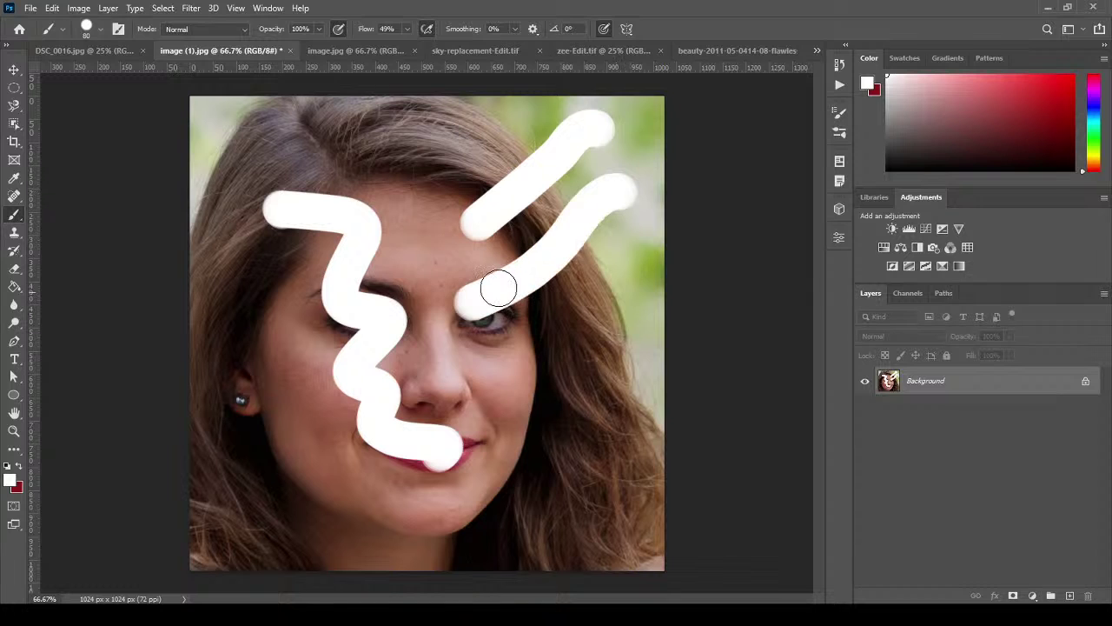
mouse_move(598, 250)
mouse_down()
mouse_move(576, 313)
mouse_move(410, 435)
mouse_up()
mouse_move(278, 326)
mouse_down()
mouse_move(406, 206)
mouse_move(482, 108)
mouse_move(416, 294)
mouse_up()
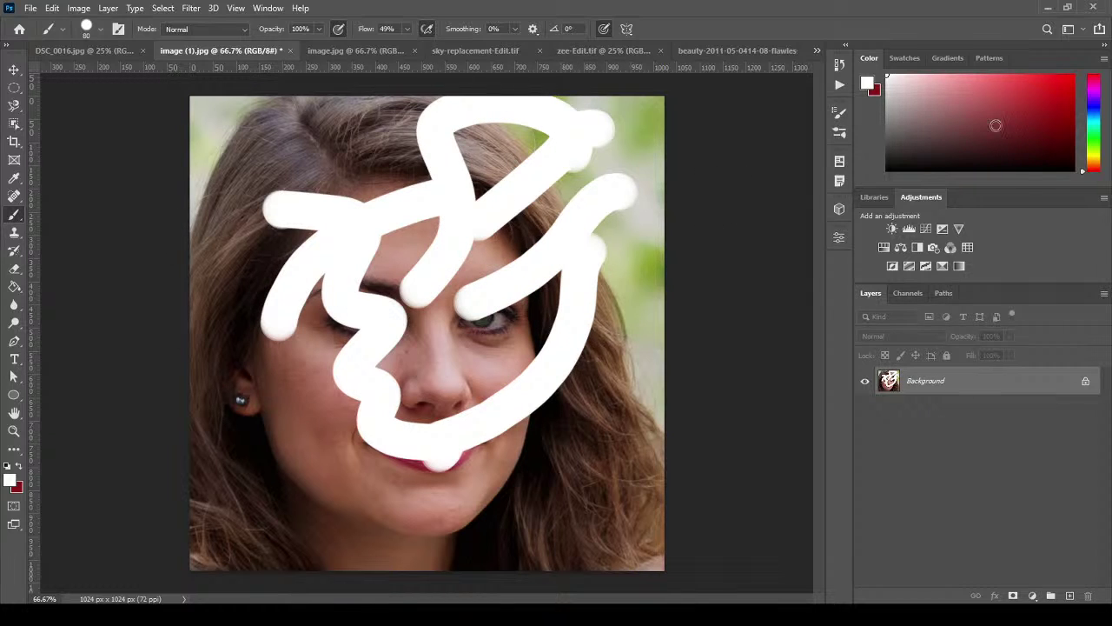
Paint a dark red stroke diagonally across the nose and several blue strokes over the chin, forehead and hair.
click(1025, 119)
mouse_move(556, 230)
mouse_down()
mouse_move(469, 327)
mouse_move(309, 424)
mouse_up()
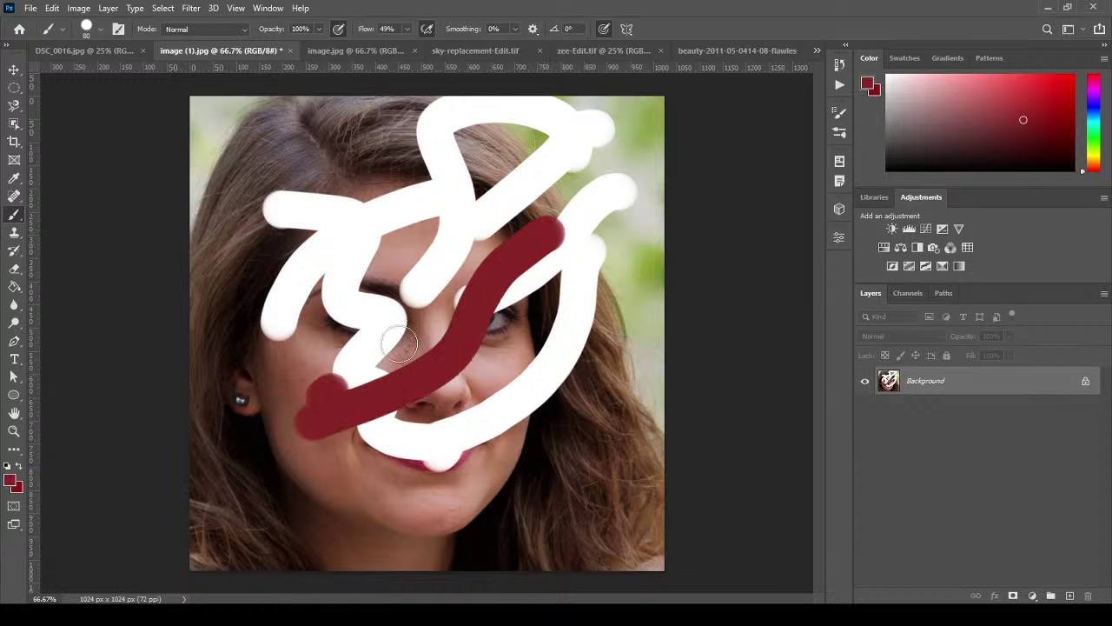
click(1095, 106)
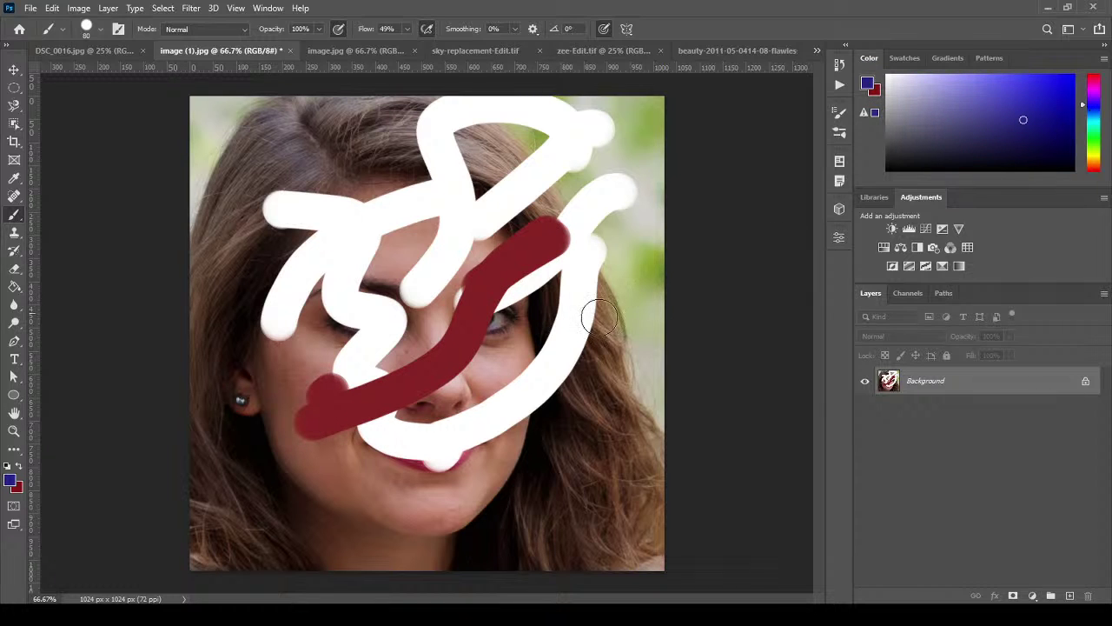
mouse_move(642, 318)
mouse_down()
mouse_move(592, 380)
mouse_move(329, 508)
mouse_up()
mouse_move(567, 181)
mouse_down()
mouse_move(407, 227)
mouse_move(274, 300)
mouse_up()
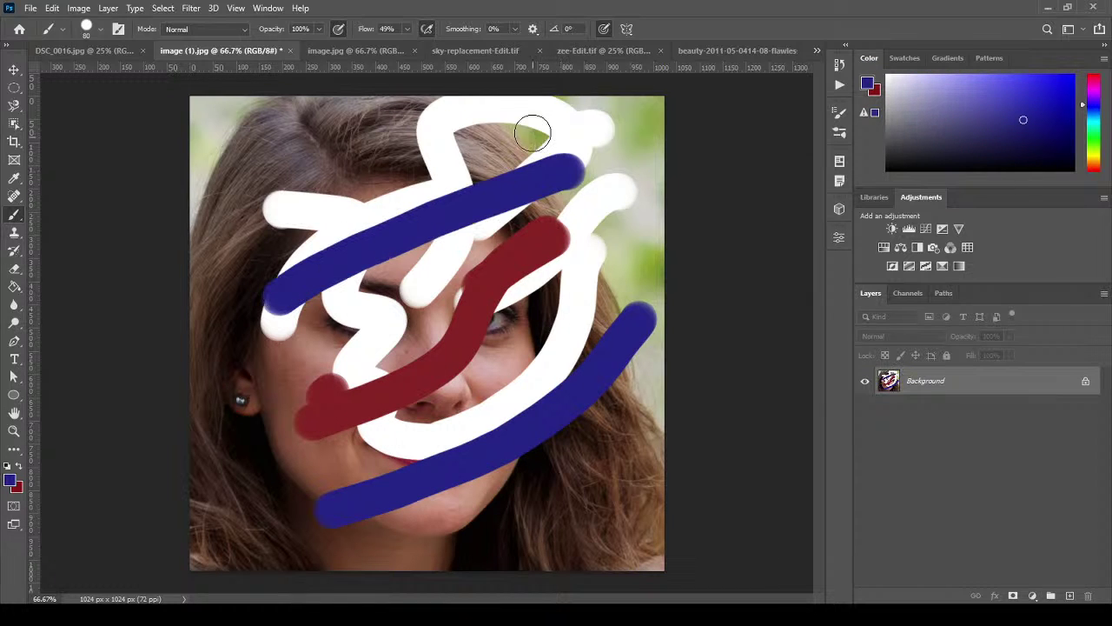
drag(532, 127, 278, 271)
mouse_move(405, 181)
mouse_down()
mouse_move(236, 303)
mouse_move(224, 340)
mouse_up()
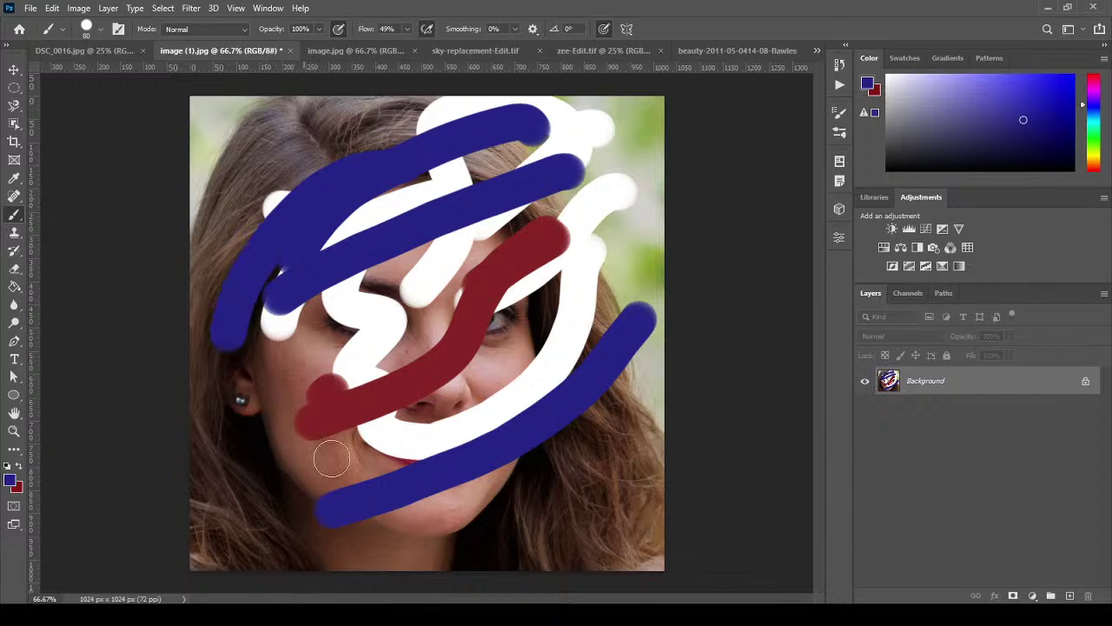
Change the foreground color to green and paint two strokes across the middle of the face.
click(1091, 142)
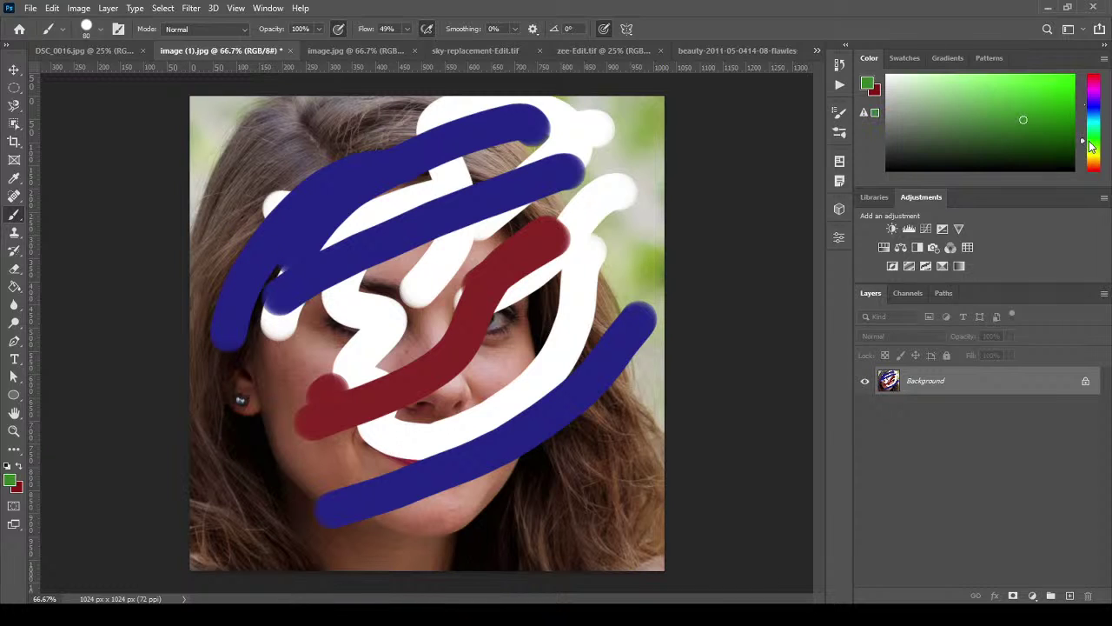
mouse_move(658, 208)
mouse_down()
mouse_move(525, 325)
mouse_move(400, 382)
mouse_up()
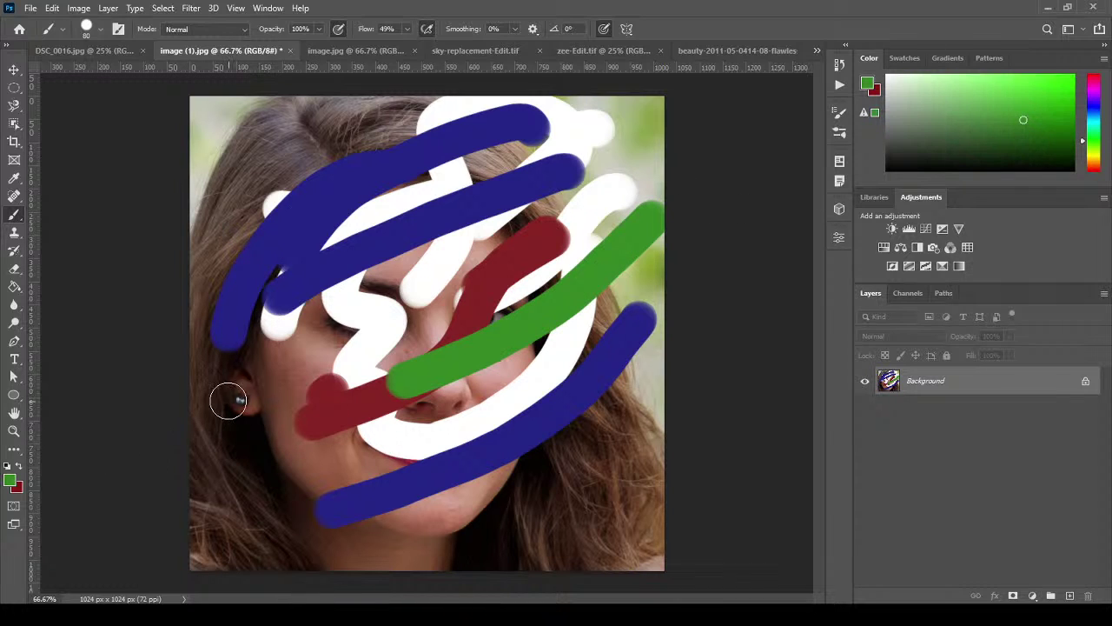
drag(229, 400, 435, 341)
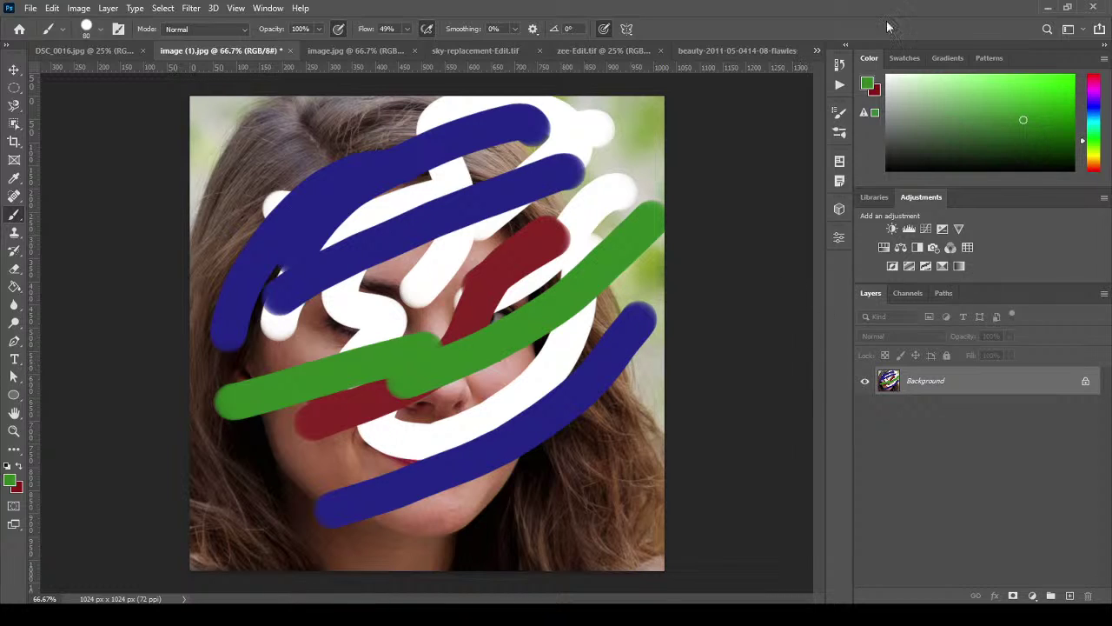
Step back through the latest brush strokes in the history one by one and return to the most recent state.
click(840, 65)
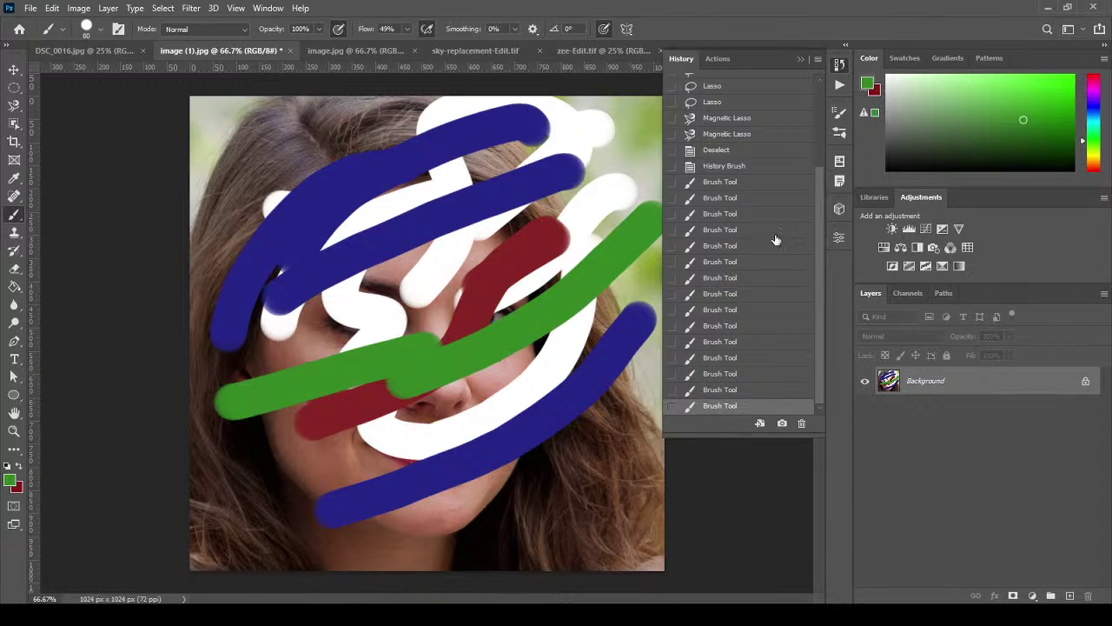
click(737, 390)
click(739, 373)
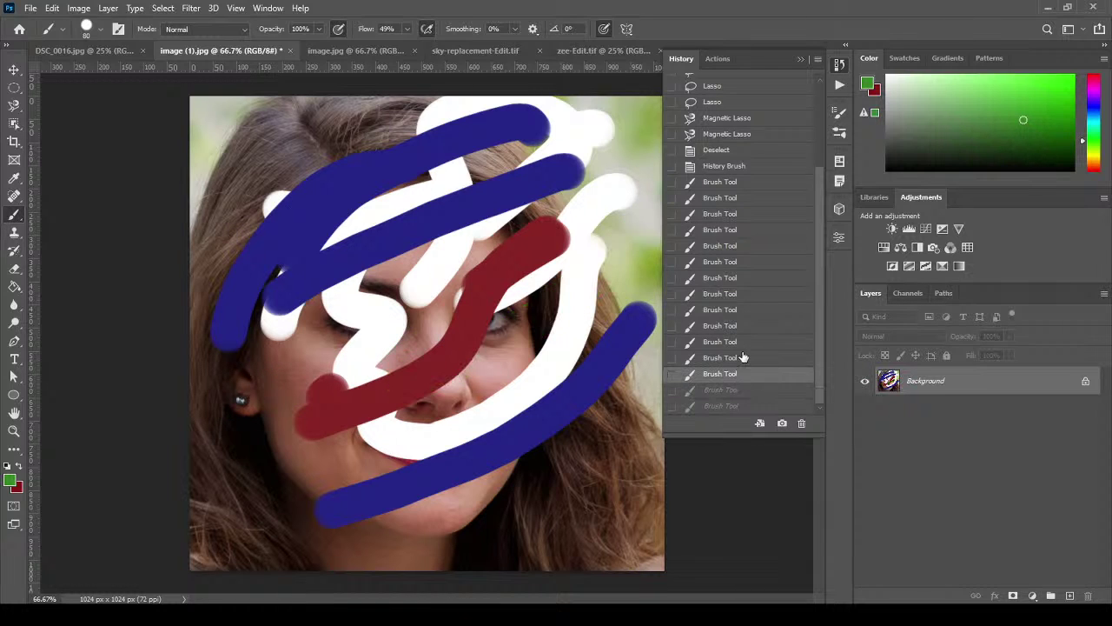
click(741, 357)
click(742, 342)
click(744, 326)
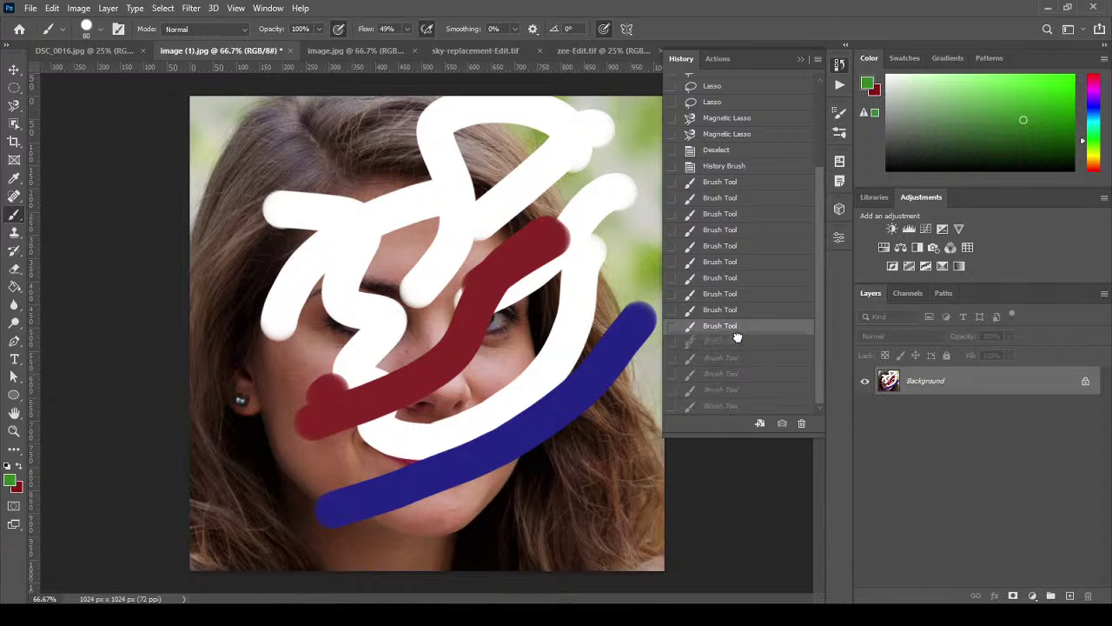
click(735, 341)
click(732, 326)
click(726, 406)
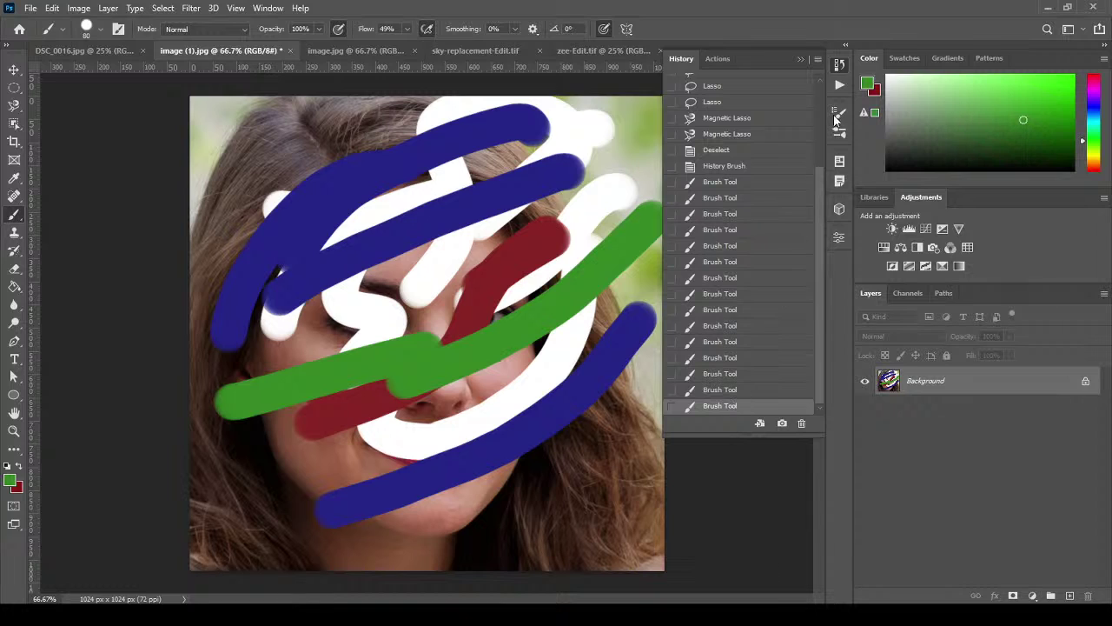
click(800, 61)
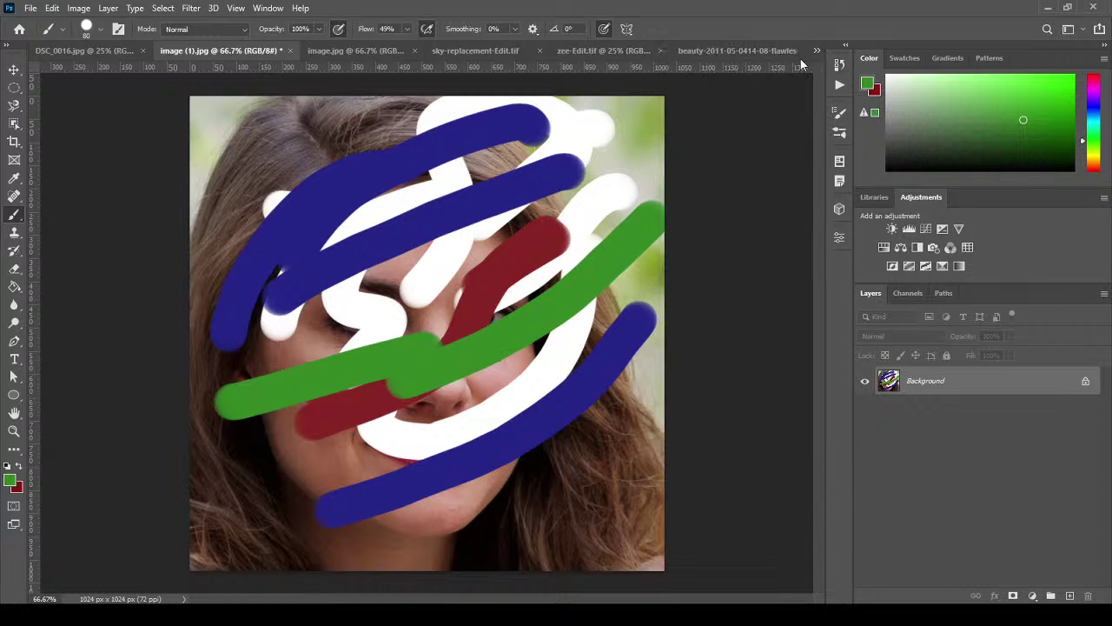
Partially fade the blue and white strokes over the cheek and adjacent hair with the History Brush Tool at 31% opacity.
right_click(15, 220)
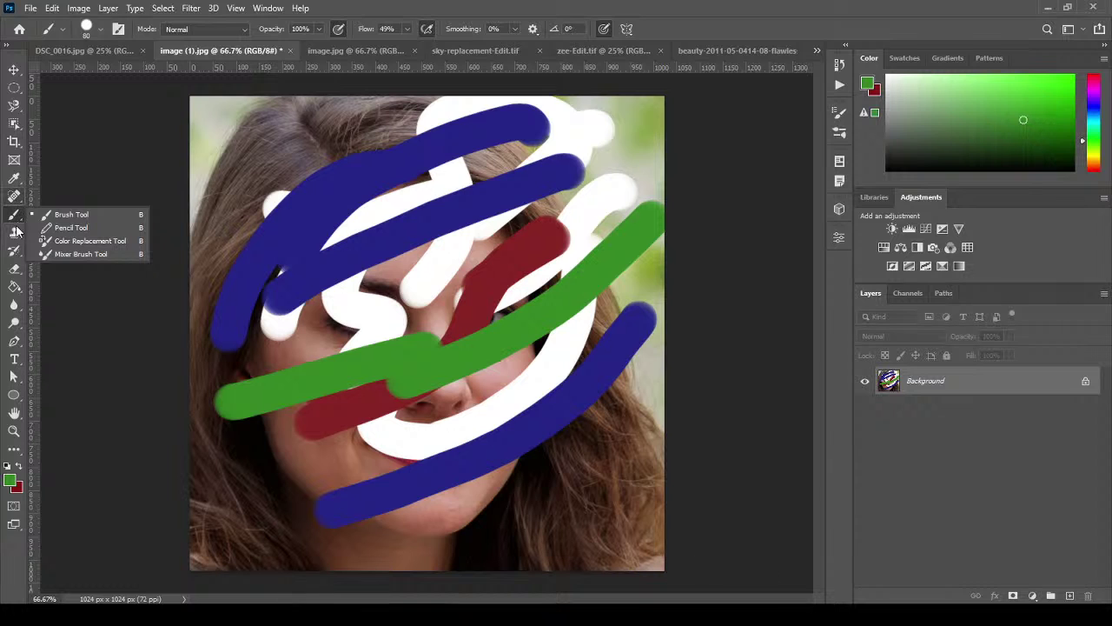
click(15, 249)
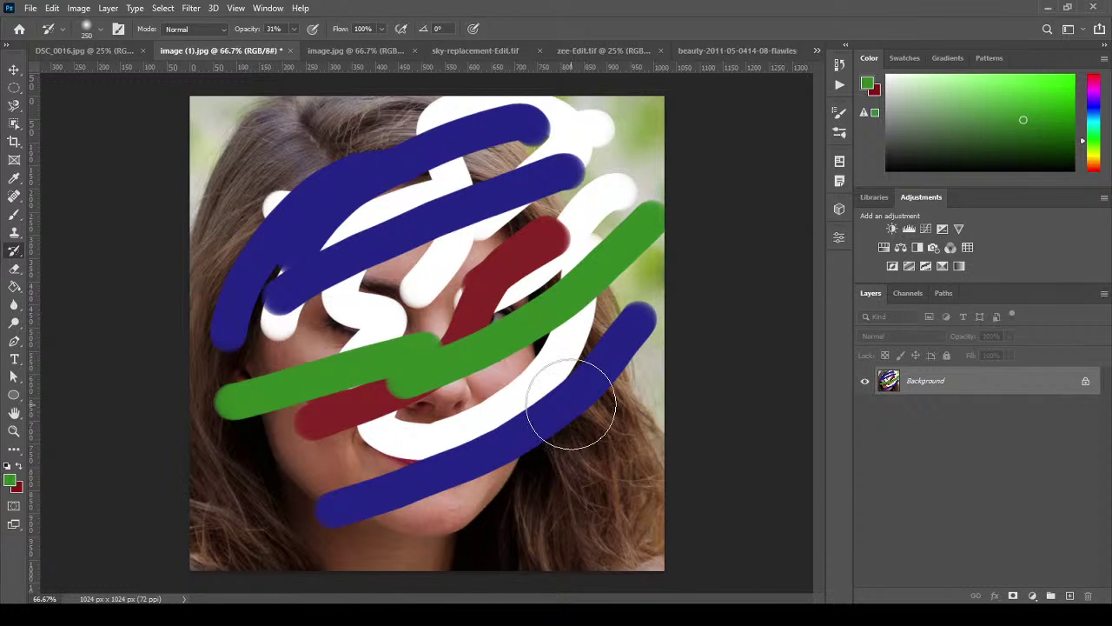
mouse_move(592, 381)
mouse_down()
mouse_move(558, 410)
mouse_move(586, 376)
mouse_move(520, 441)
mouse_move(582, 372)
mouse_move(539, 431)
mouse_up()
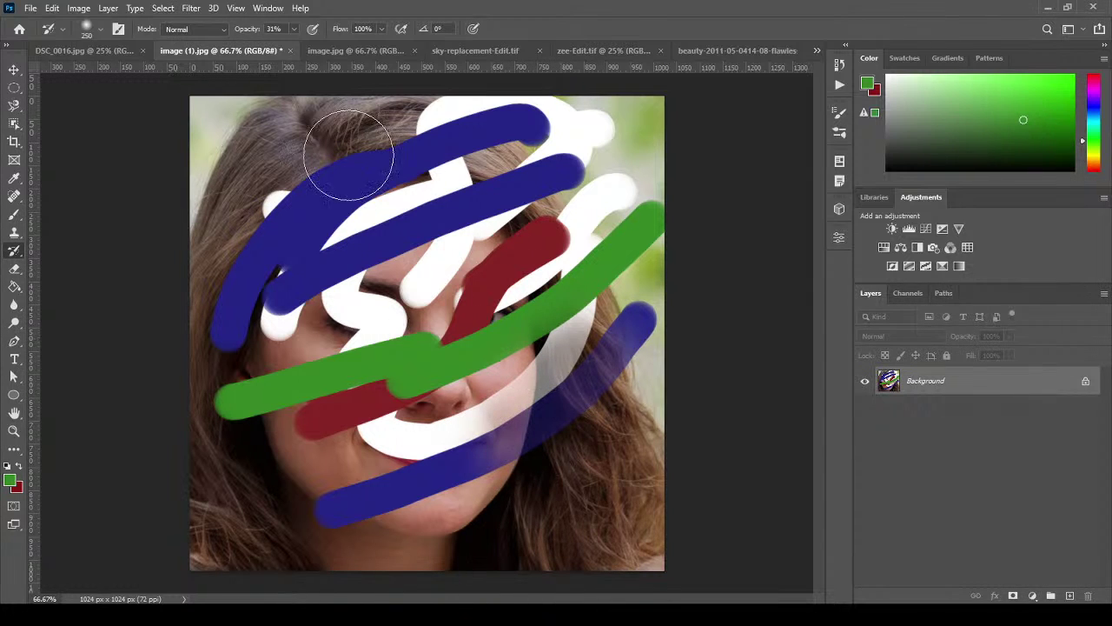
Set the History Brush opacity to 100% and brush over all painted strokes to restore the original portrait.
click(294, 29)
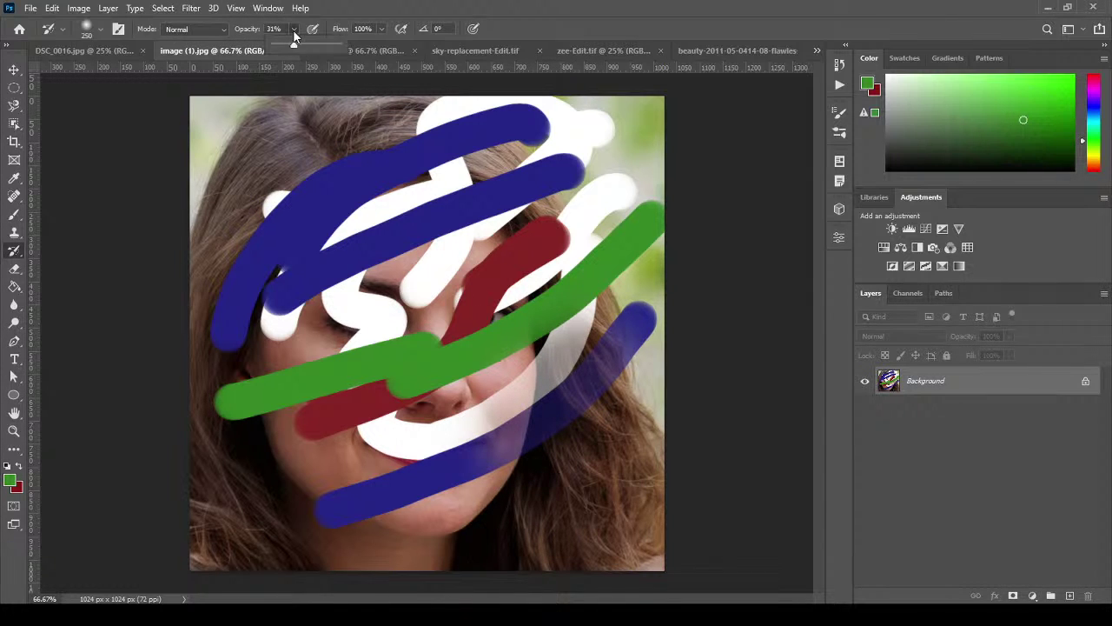
click(577, 410)
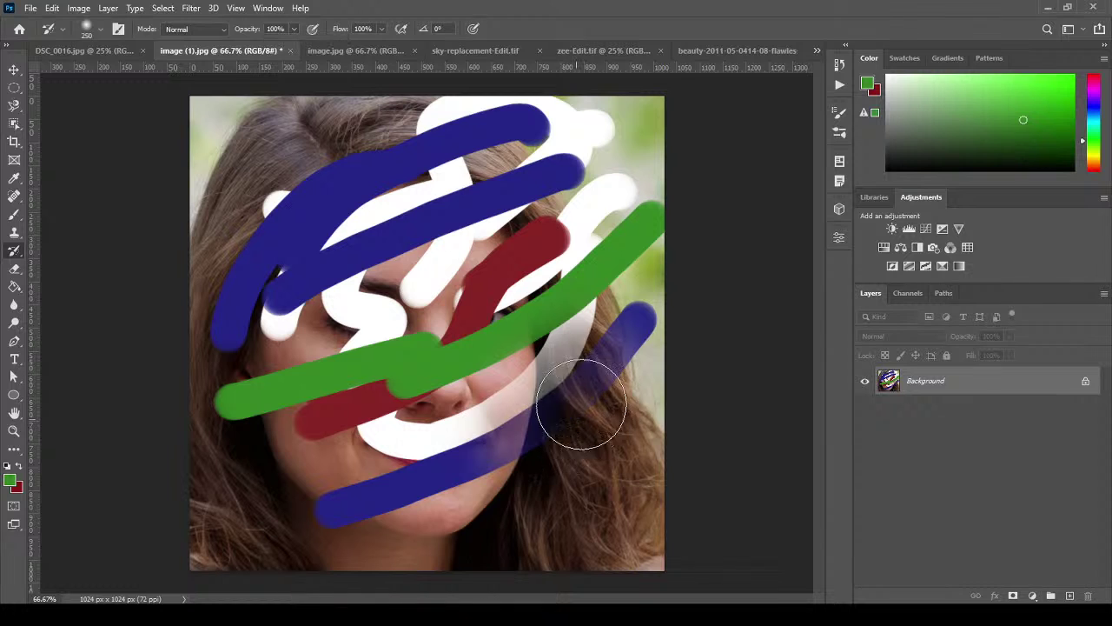
mouse_move(576, 409)
mouse_down()
mouse_move(510, 477)
mouse_move(512, 455)
mouse_move(427, 457)
mouse_up()
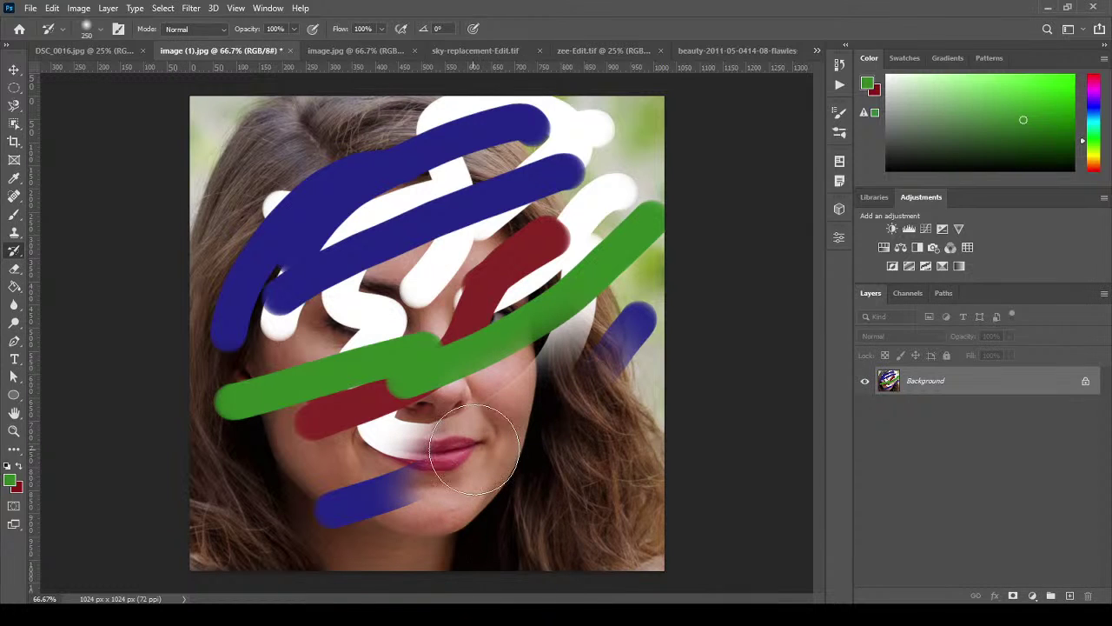
click(839, 66)
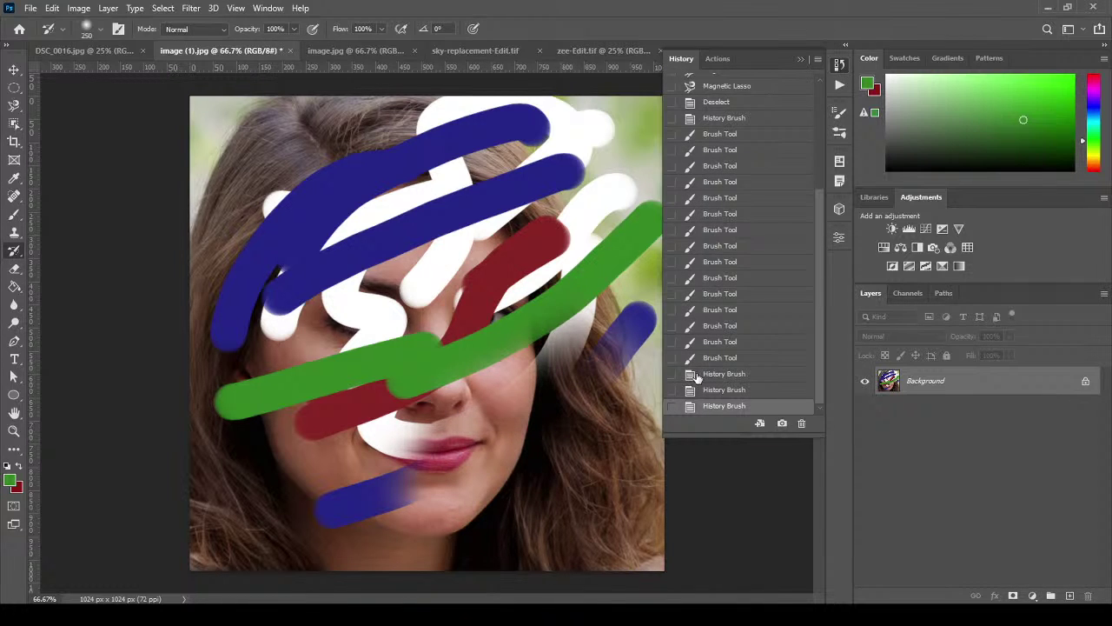
click(803, 59)
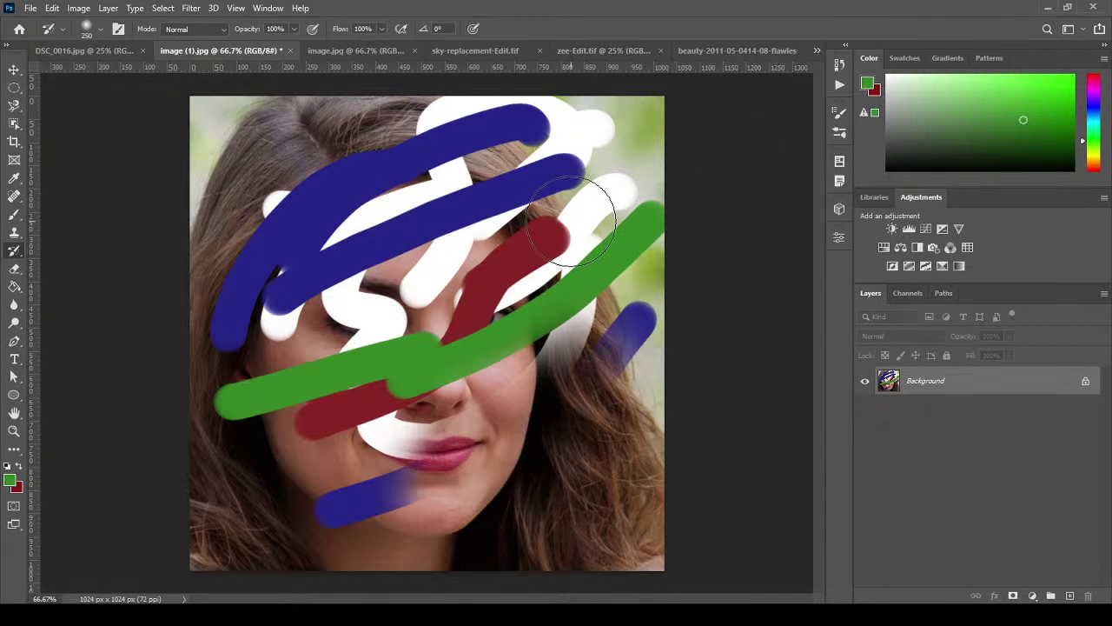
mouse_move(572, 222)
mouse_down()
mouse_move(511, 257)
mouse_move(542, 239)
mouse_move(456, 318)
mouse_move(466, 324)
mouse_move(498, 298)
mouse_move(496, 340)
mouse_move(481, 359)
mouse_move(508, 315)
mouse_move(506, 344)
mouse_move(449, 403)
mouse_move(483, 363)
mouse_move(293, 432)
mouse_move(361, 391)
mouse_move(355, 447)
mouse_move(429, 420)
mouse_move(335, 494)
mouse_move(397, 471)
mouse_move(377, 502)
mouse_move(330, 508)
mouse_move(331, 346)
mouse_move(267, 258)
mouse_move(250, 268)
mouse_move(214, 354)
mouse_move(227, 439)
mouse_move(227, 343)
mouse_move(231, 457)
mouse_move(228, 296)
mouse_move(245, 235)
mouse_move(339, 111)
mouse_move(278, 175)
mouse_move(384, 100)
mouse_move(360, 111)
mouse_move(507, 108)
mouse_move(468, 126)
mouse_move(560, 170)
mouse_move(506, 152)
mouse_move(558, 220)
mouse_move(571, 260)
mouse_move(579, 255)
mouse_move(571, 336)
mouse_move(624, 315)
mouse_move(655, 330)
mouse_move(644, 185)
mouse_move(603, 234)
mouse_move(611, 120)
mouse_move(621, 134)
mouse_move(605, 123)
mouse_move(553, 135)
mouse_move(613, 212)
mouse_move(526, 456)
mouse_move(583, 389)
mouse_move(515, 379)
mouse_move(379, 430)
mouse_move(299, 412)
mouse_move(418, 342)
mouse_move(331, 377)
mouse_move(379, 333)
mouse_move(321, 347)
mouse_move(531, 222)
mouse_move(303, 290)
mouse_move(397, 186)
mouse_move(479, 130)
mouse_up()
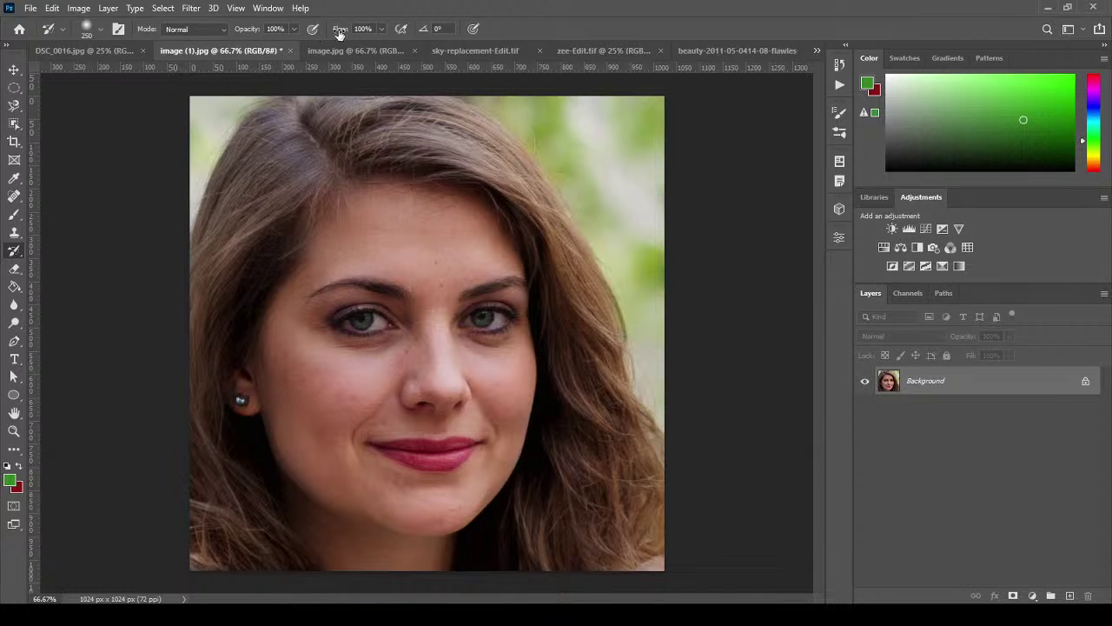
Reduce the Brush Tool size to 50, paint two green strokes across the forehead and eye, and undo both.
click(14, 213)
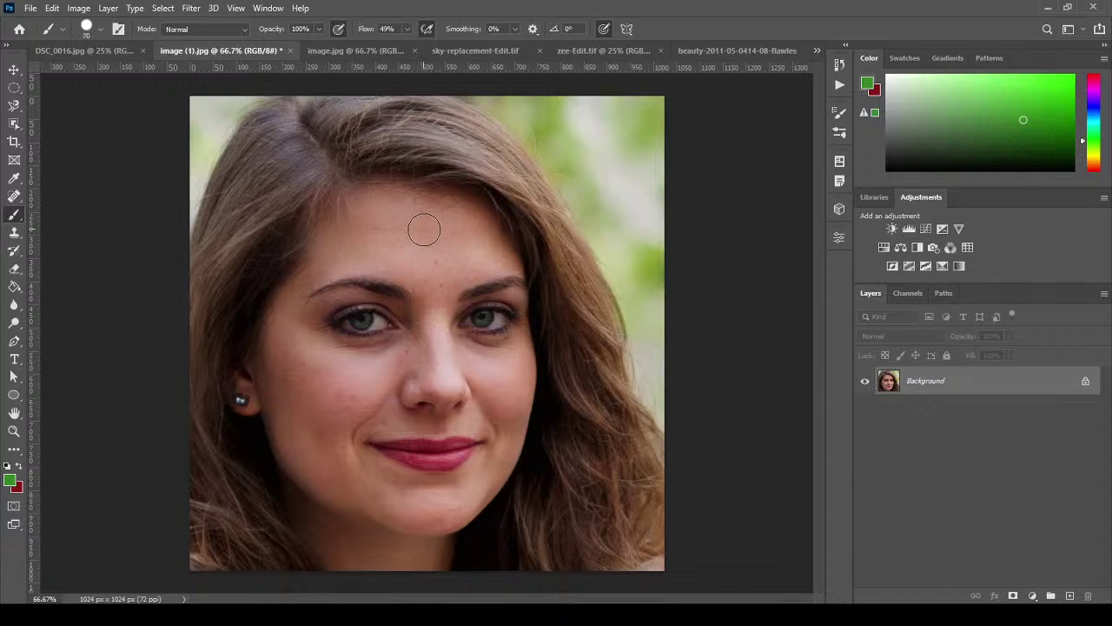
key(bracketleft)
key(bracketleft)
key(bracketleft)
drag(489, 206, 393, 288)
drag(508, 152, 299, 350)
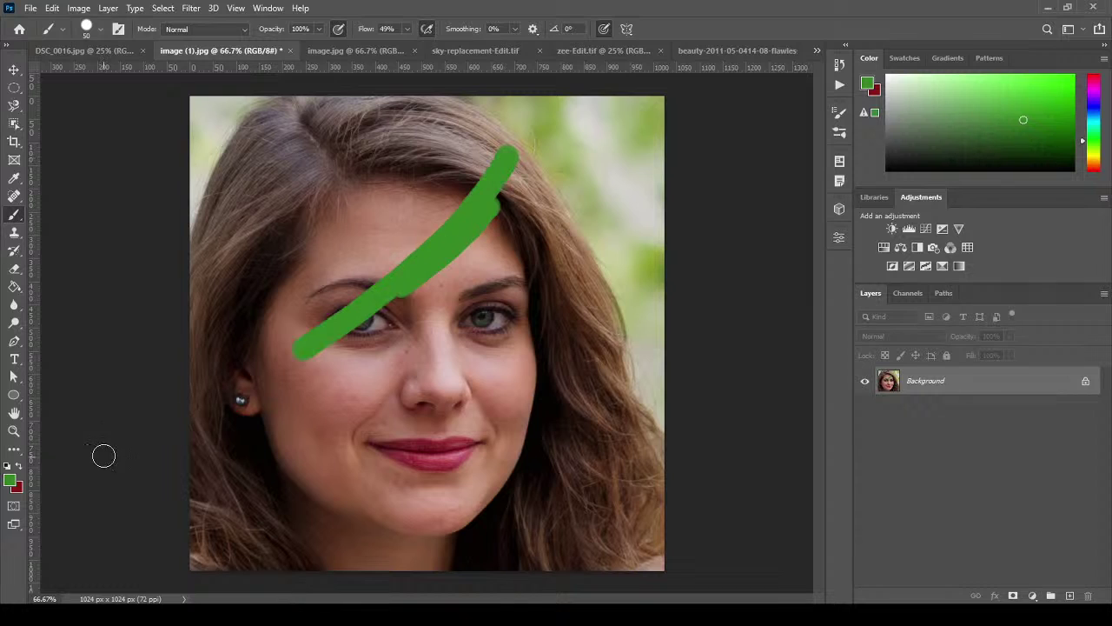
key(ctrl+z)
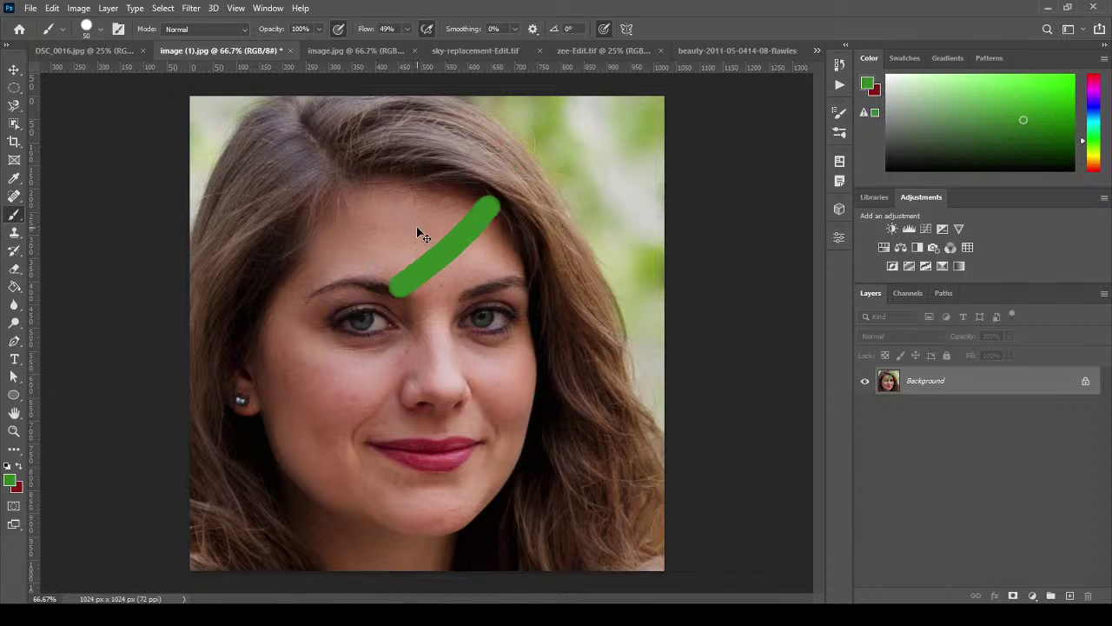
key(ctrl+z)
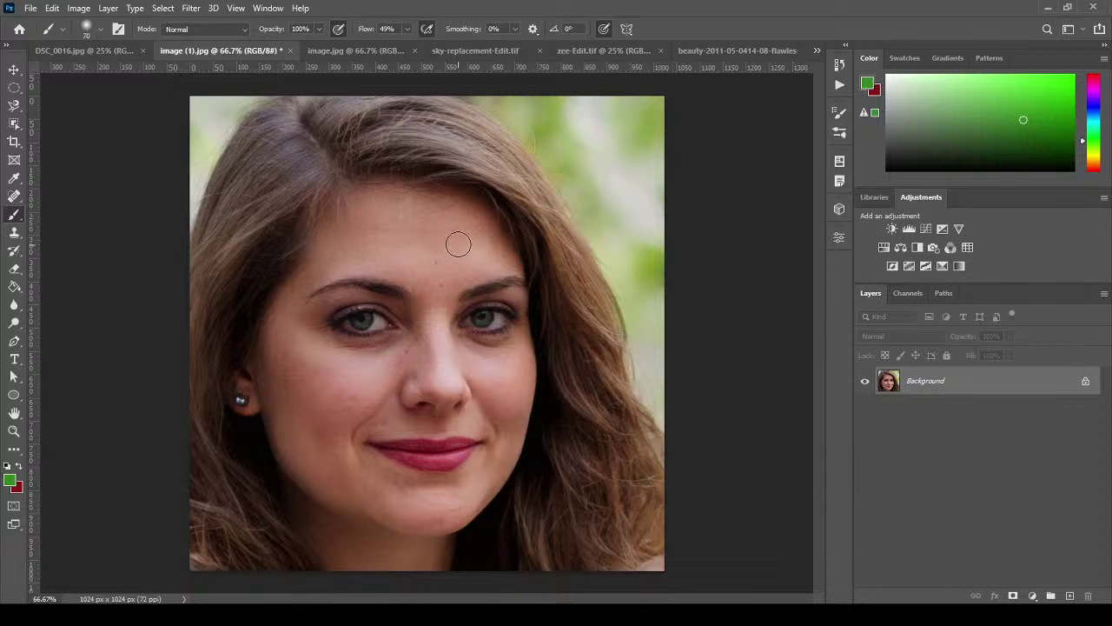
Paint two soft-edged green strokes across the face and a single dot on the blurred background with a size 70 brush.
drag(489, 205, 385, 355)
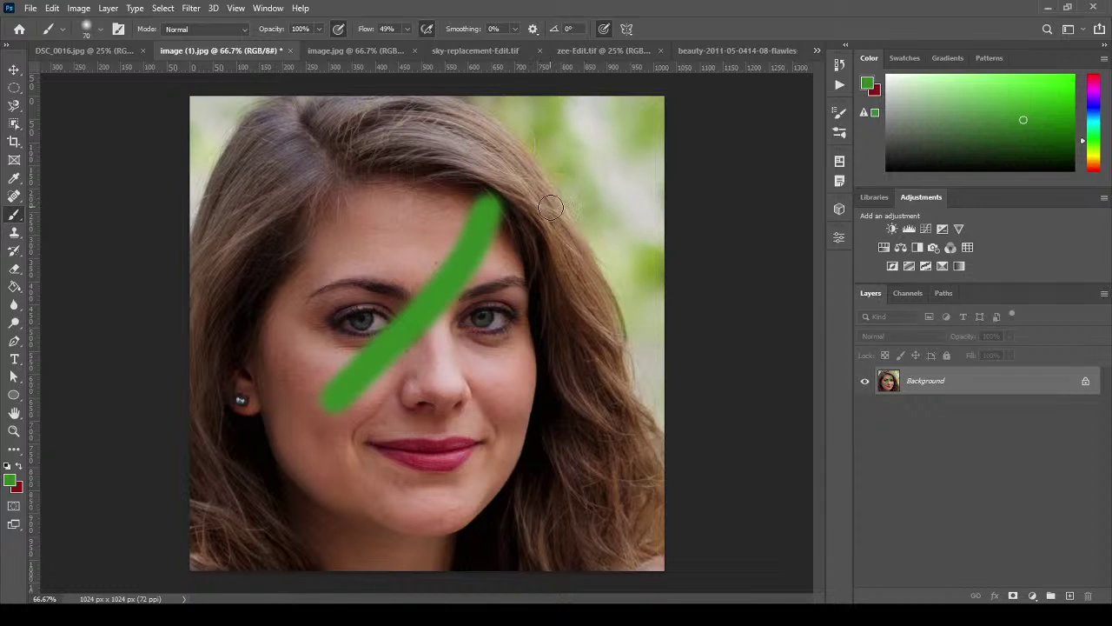
drag(526, 265, 341, 465)
click(615, 192)
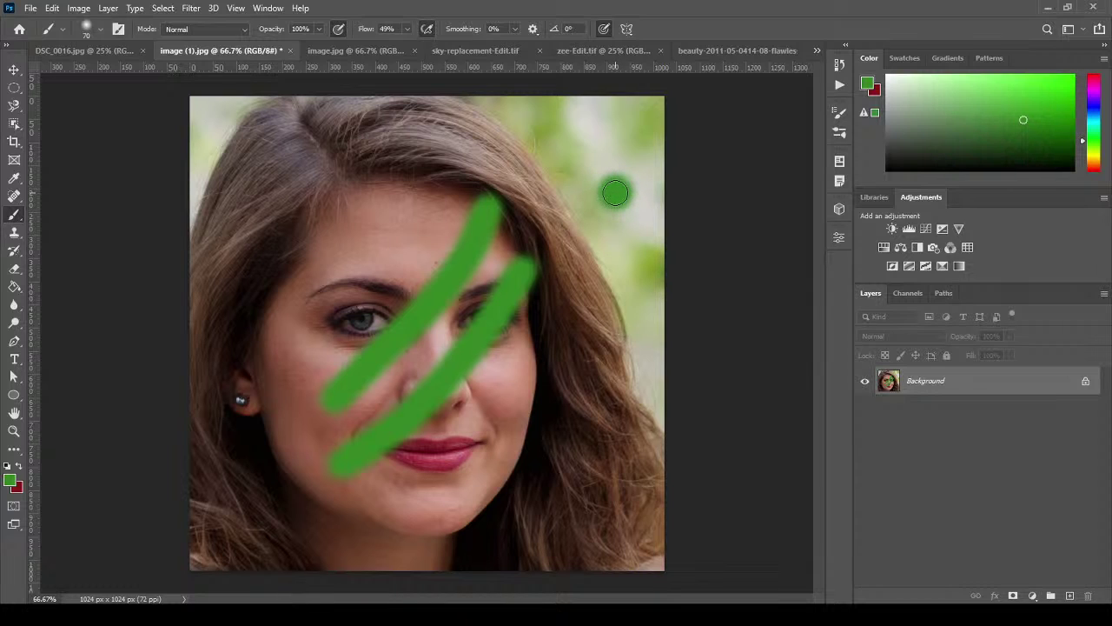
Paint a green dot and a diagonal stroke from the forehead to the hair, and undo all green paint on the portrait.
click(370, 240)
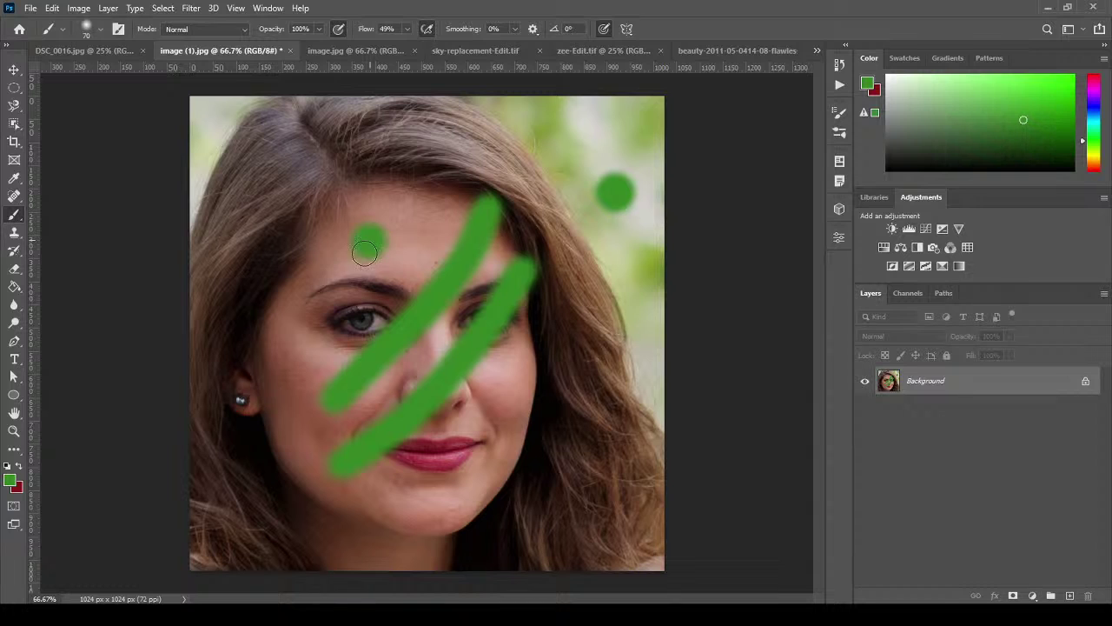
drag(371, 240, 228, 409)
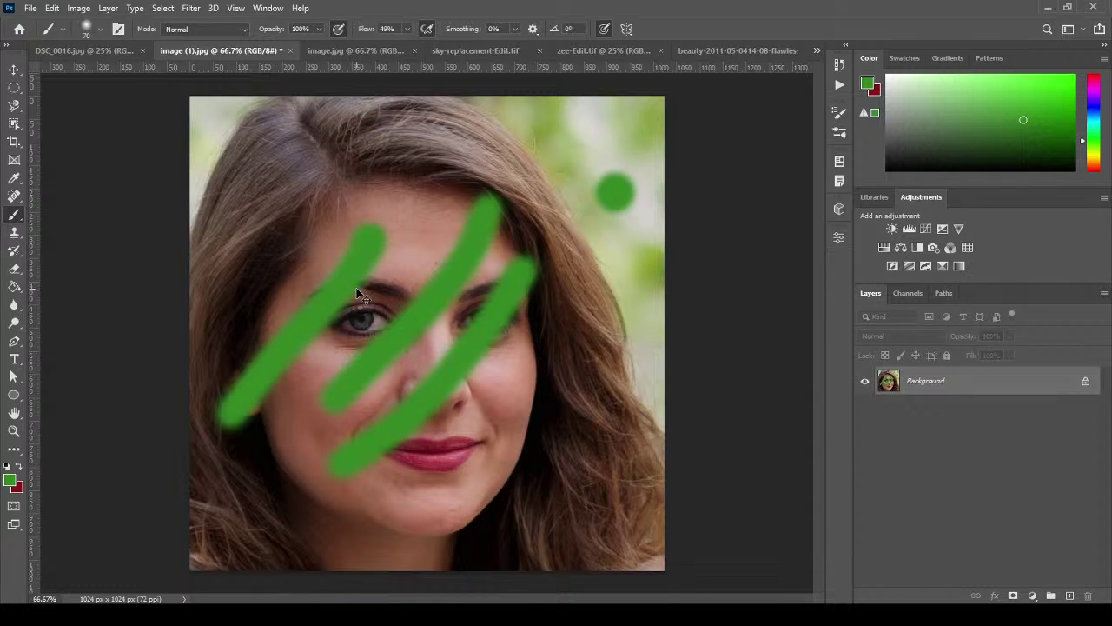
key(ctrl+z)
key(ctrl+z)
key(ctrl+z)
key(ctrl+z)
key(ctrl+z)
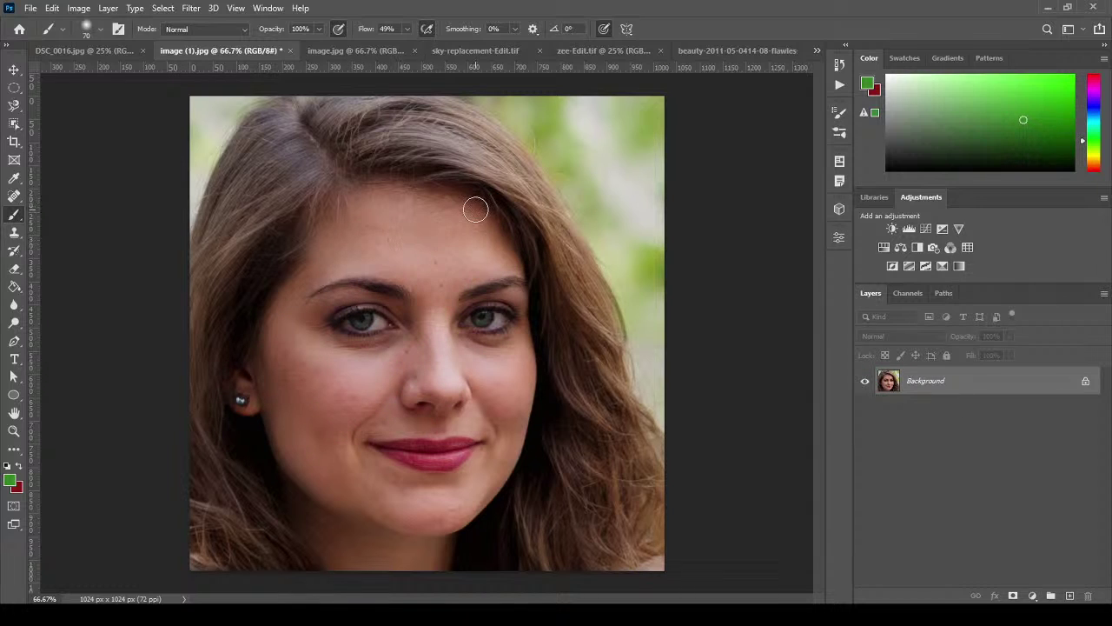
Paint three parallel diagonal green strokes across the forehead, eyes and cheek, and undo them.
mouse_move(475, 210)
mouse_down()
mouse_move(408, 329)
mouse_move(346, 389)
mouse_up()
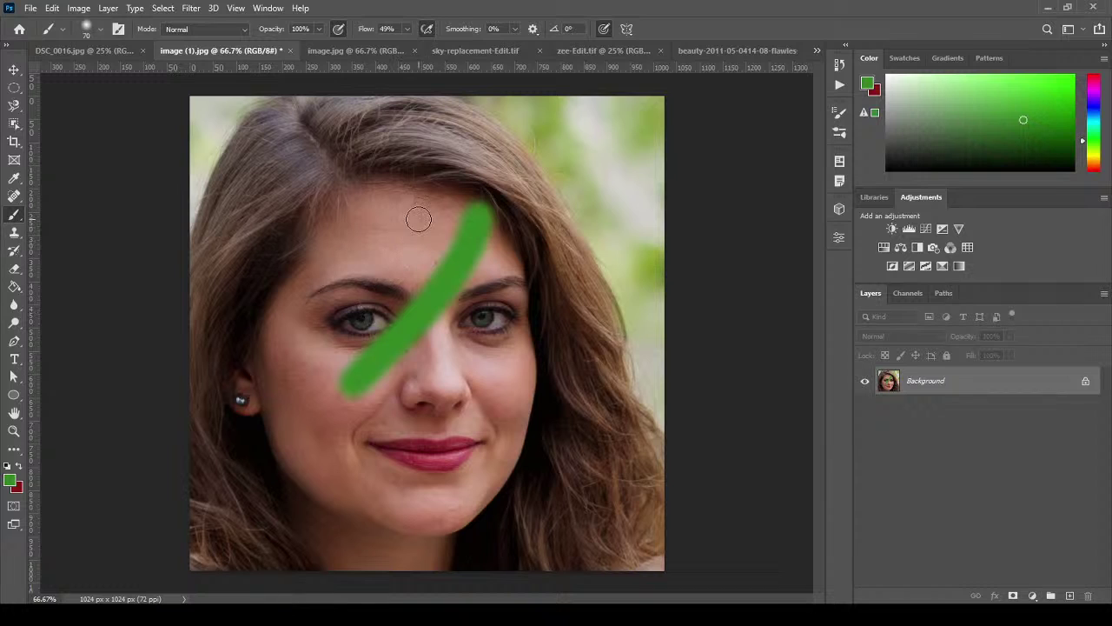
drag(422, 214, 329, 370)
drag(522, 261, 365, 439)
key(ctrl+z)
key(ctrl+z)
key(ctrl+z)
Choose the KYLE Ultimate Pencil Hard brush and draw thin green lines between the forehead and the eye.
click(65, 31)
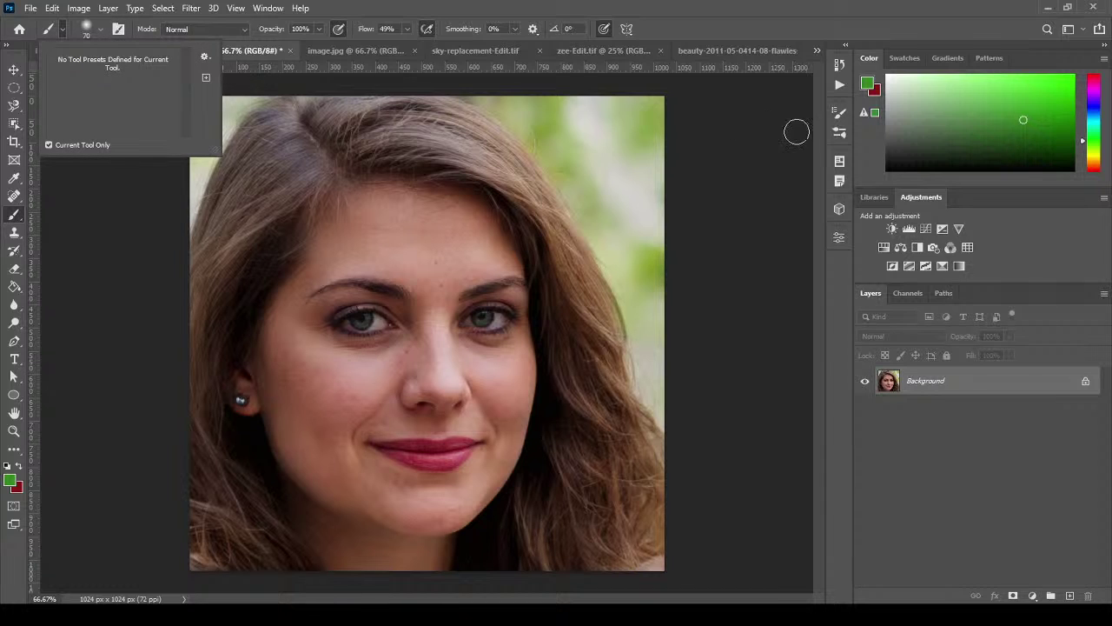
click(840, 135)
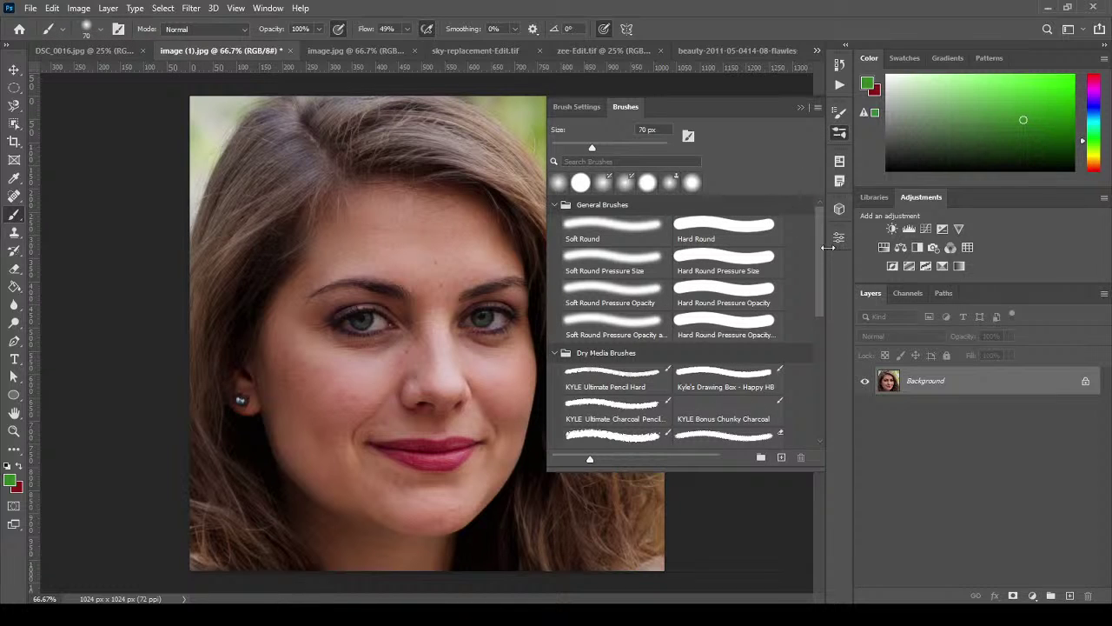
mouse_move(819, 252)
mouse_down()
mouse_move(819, 322)
mouse_move(830, 247)
mouse_move(821, 351)
mouse_move(826, 283)
mouse_up()
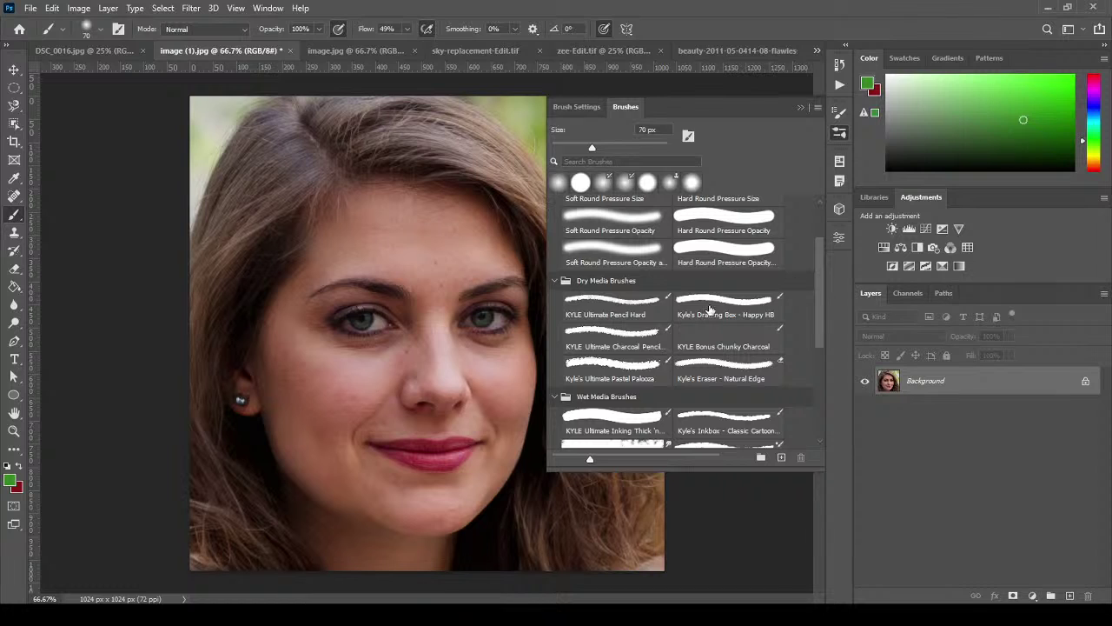
click(619, 306)
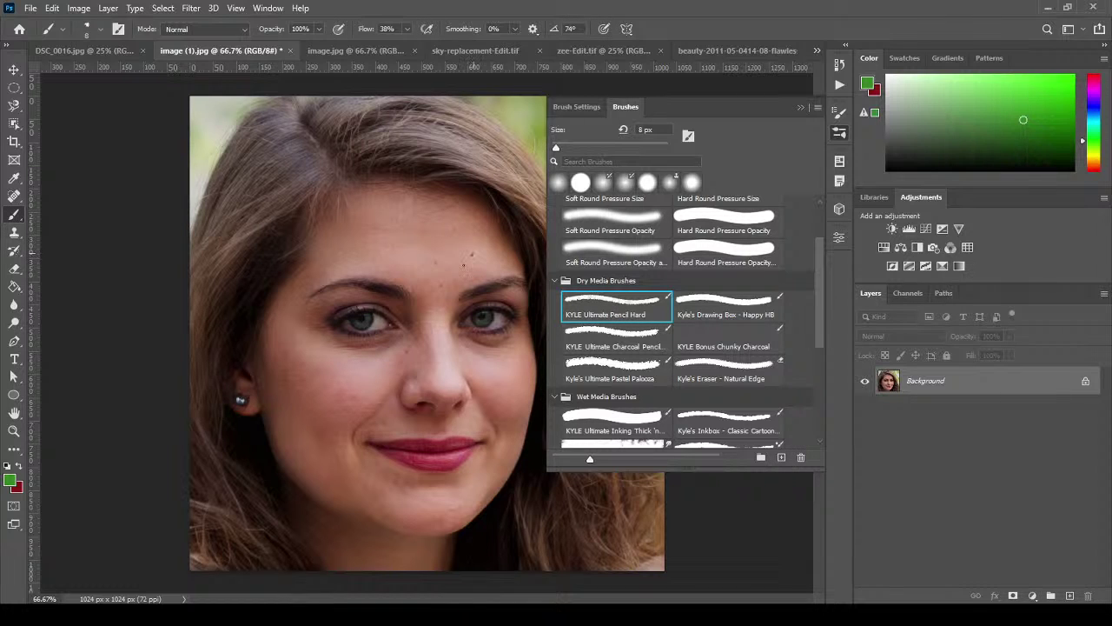
drag(473, 255, 389, 325)
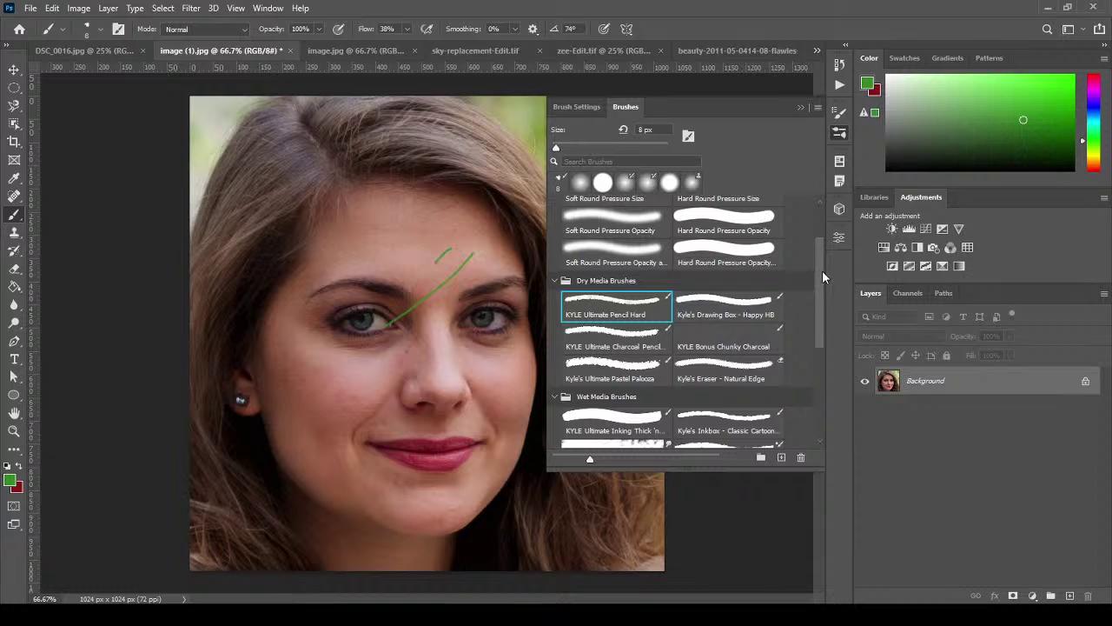
drag(822, 271, 817, 253)
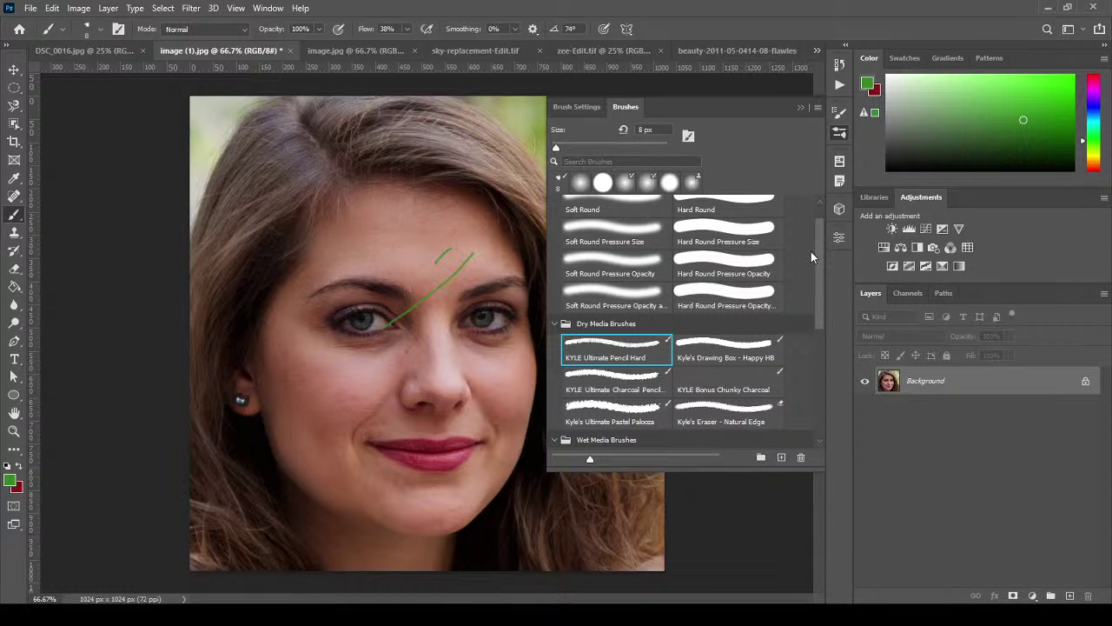
Undo the pencil lines and choose the Soft Round Pressure Size brush.
key(ctrl+z)
click(595, 240)
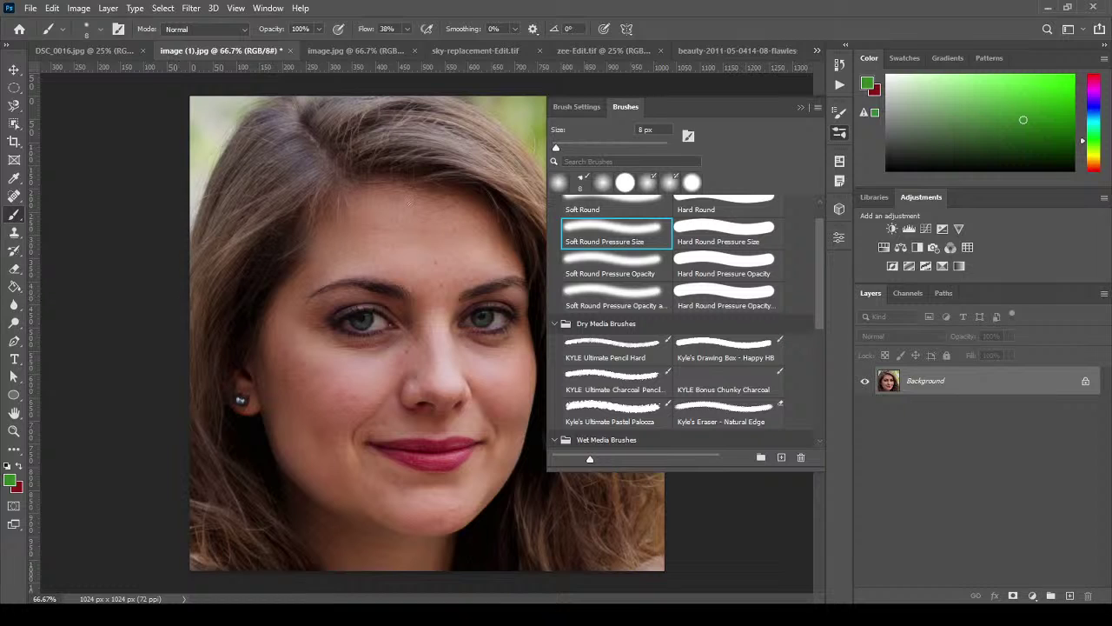
click(800, 108)
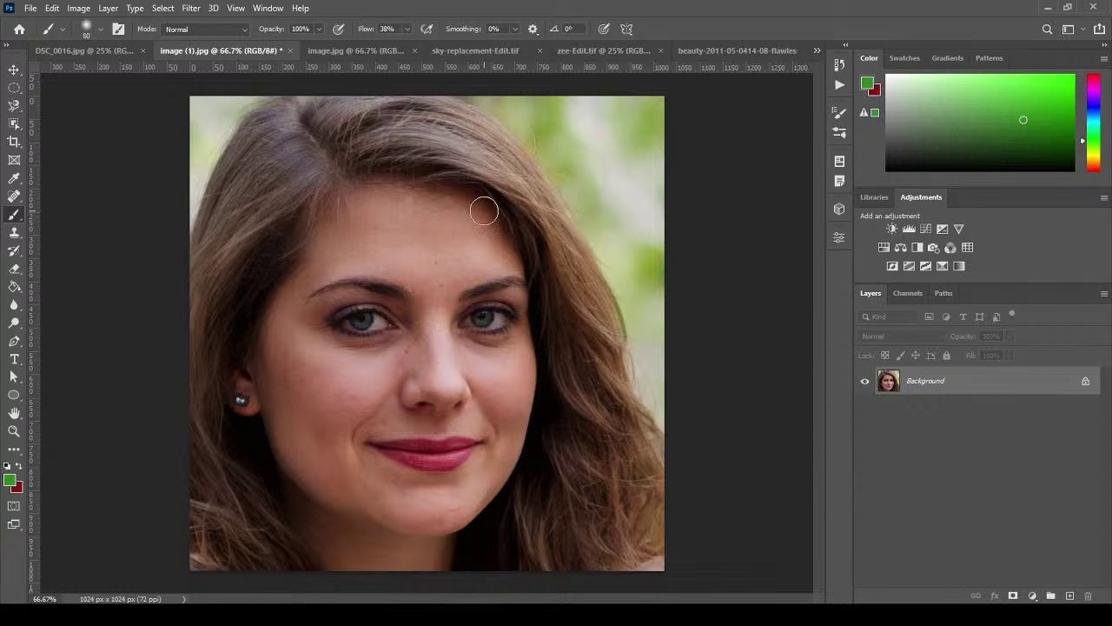
Paint overlapping translucent green strokes across the face at brush size 90 and 38% flow.
drag(483, 216, 308, 375)
mouse_move(417, 221)
mouse_down()
mouse_move(417, 239)
mouse_move(221, 415)
mouse_up()
drag(434, 291, 482, 243)
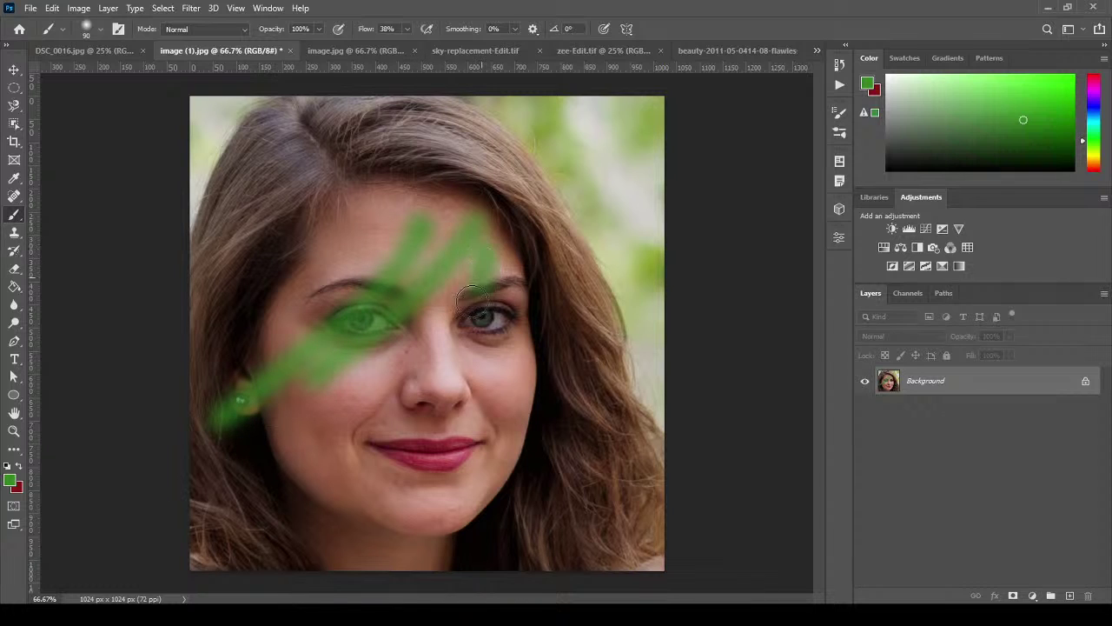
mouse_move(472, 299)
mouse_down()
mouse_move(335, 431)
mouse_move(336, 414)
mouse_move(461, 309)
mouse_move(499, 238)
mouse_move(527, 276)
mouse_move(510, 303)
mouse_move(414, 381)
mouse_move(387, 386)
mouse_move(496, 274)
mouse_move(478, 316)
mouse_move(359, 428)
mouse_move(510, 285)
mouse_move(467, 339)
mouse_move(451, 332)
mouse_move(500, 285)
mouse_move(484, 317)
mouse_move(517, 365)
mouse_up()
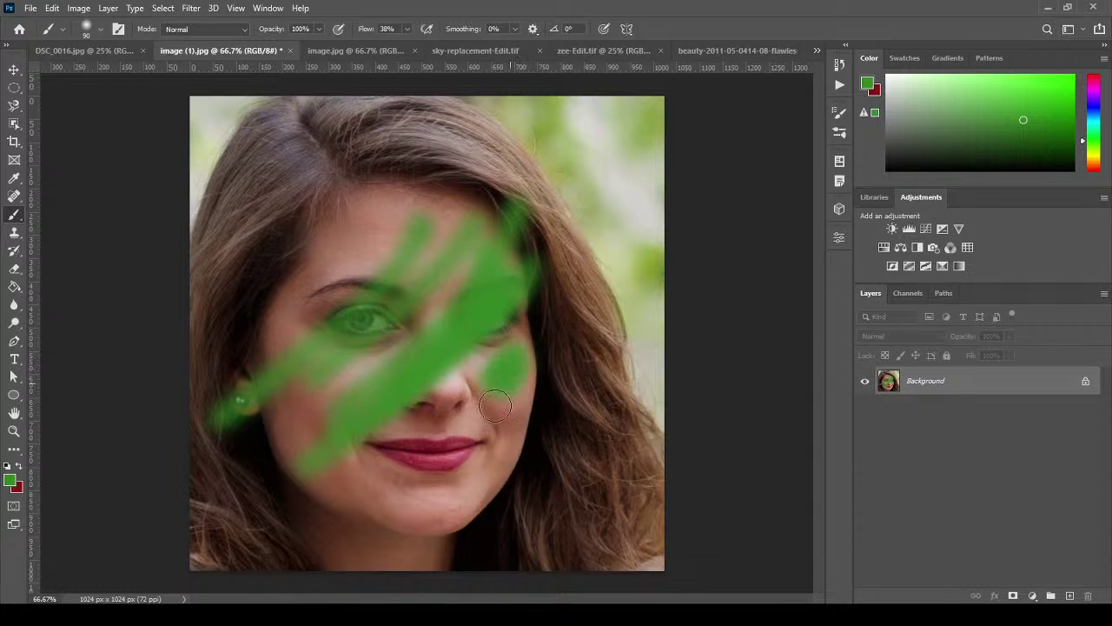
drag(495, 406, 461, 504)
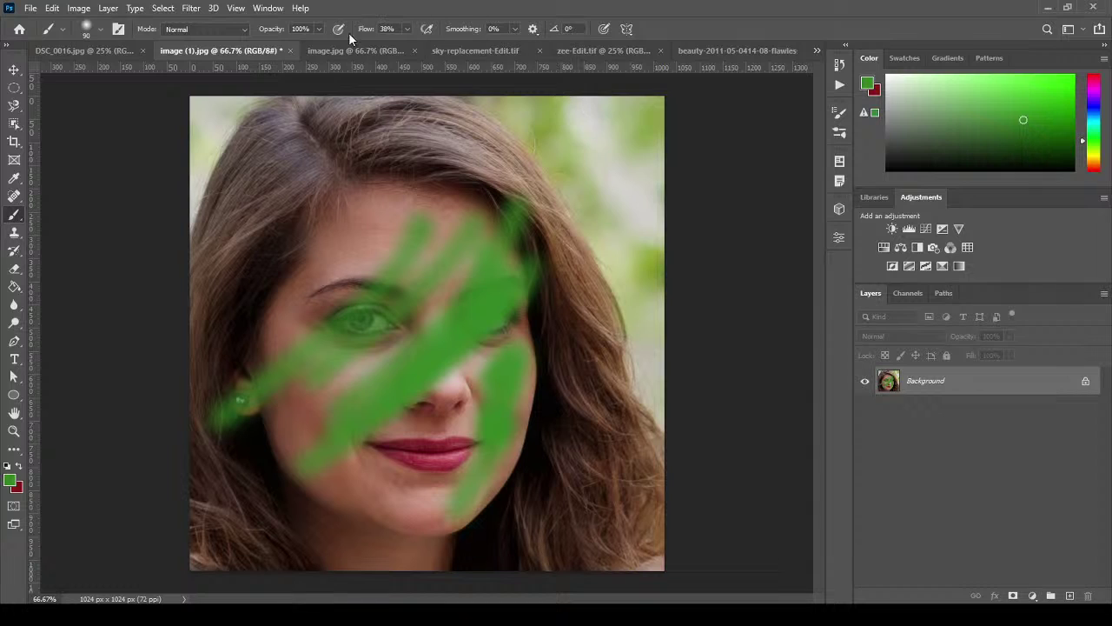
Undo all the overlapping translucent green strokes to bring back the clean portrait.
key(ctrl+z)
key(ctrl+z)
key(ctrl+z)
key(ctrl+z)
key(ctrl+z)
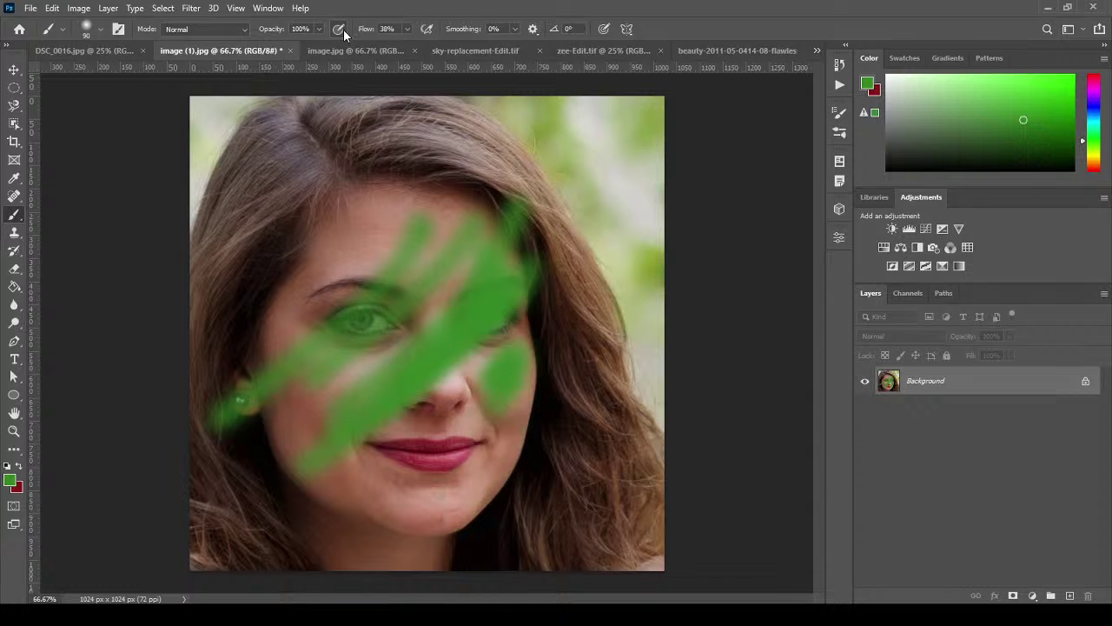
key(ctrl+z)
key(ctrl+z)
key(ctrl+z)
key(ctrl+z)
key(ctrl+z)
key(ctrl+z)
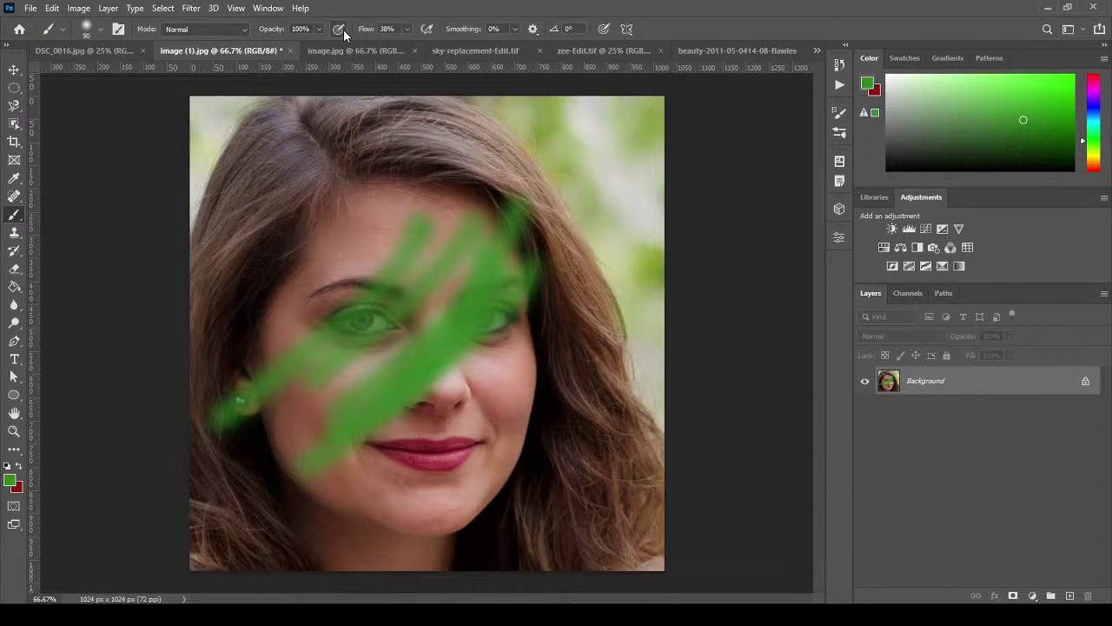
key(ctrl+z)
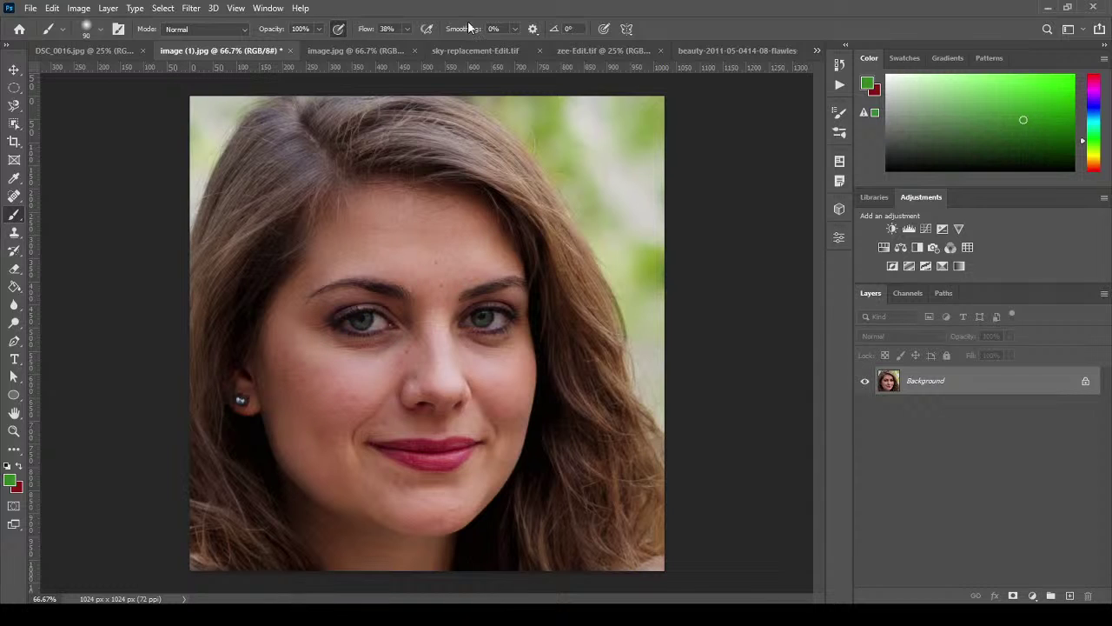
Paint four diagonal green strokes across the face with pressure for opacity enabled at 38% flow, and undo them.
drag(457, 181, 310, 349)
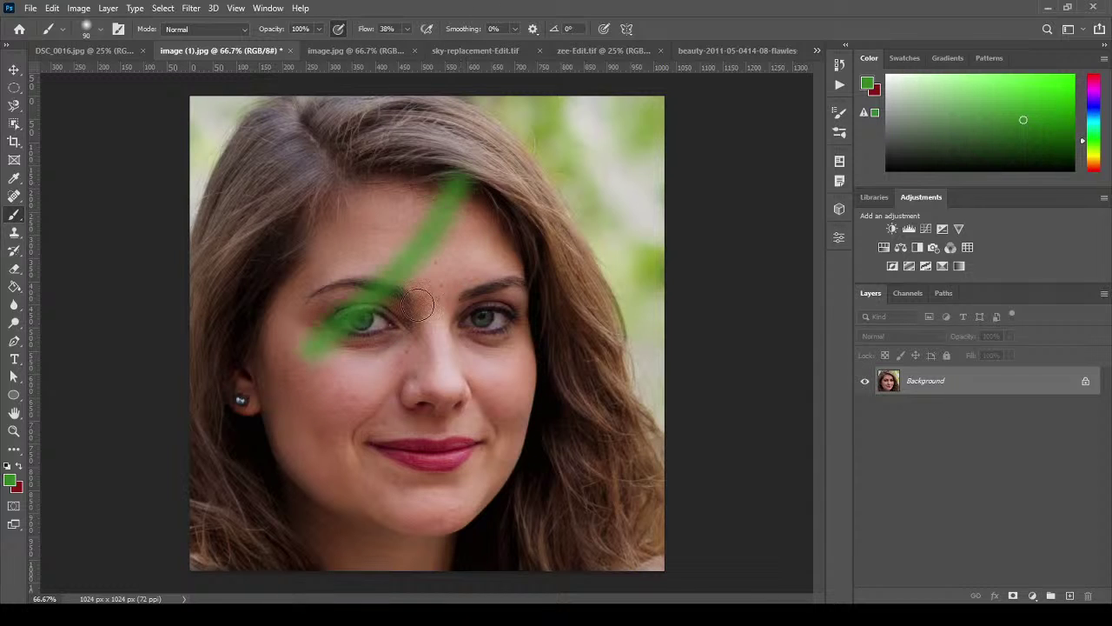
drag(494, 211, 294, 465)
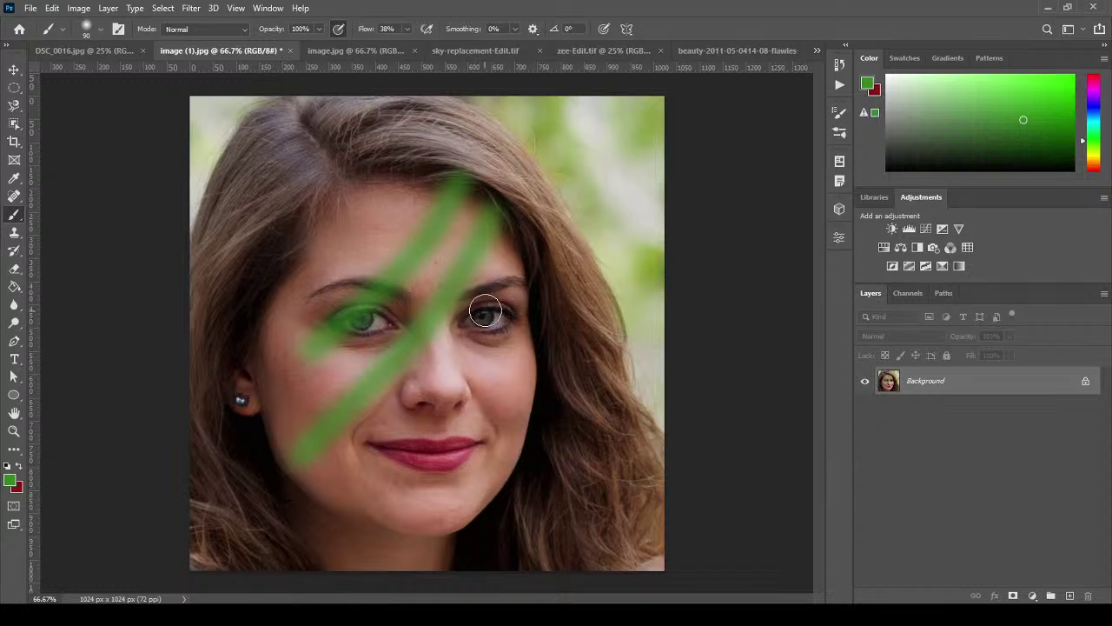
drag(504, 319, 332, 517)
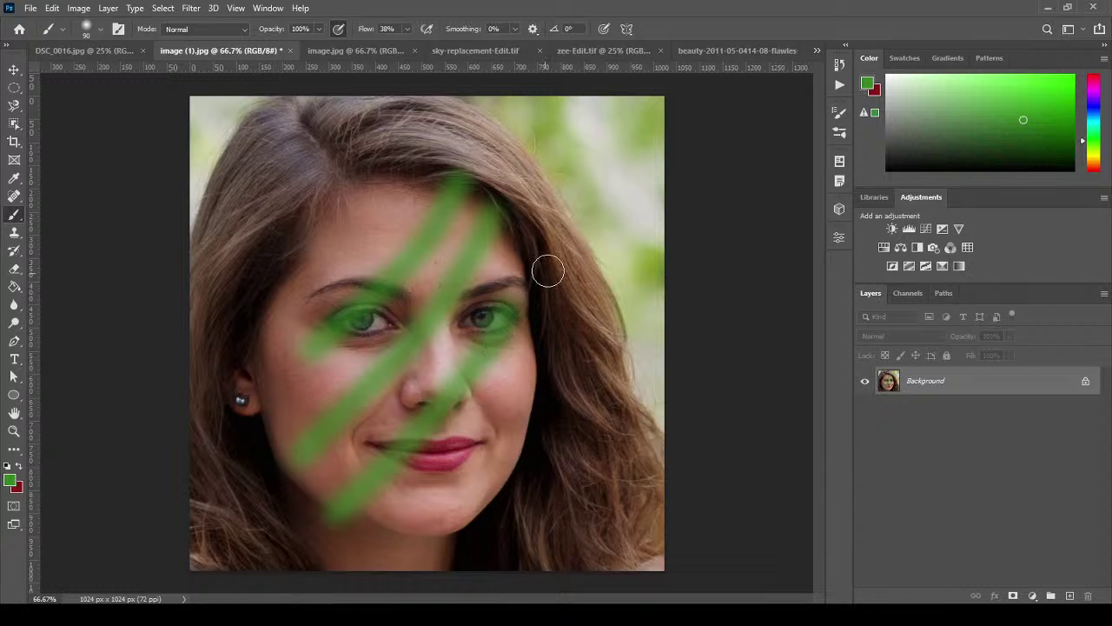
mouse_move(571, 168)
mouse_down()
mouse_move(403, 408)
mouse_move(431, 395)
mouse_up()
key(ctrl+z)
key(ctrl+z)
key(ctrl+z)
key(ctrl+z)
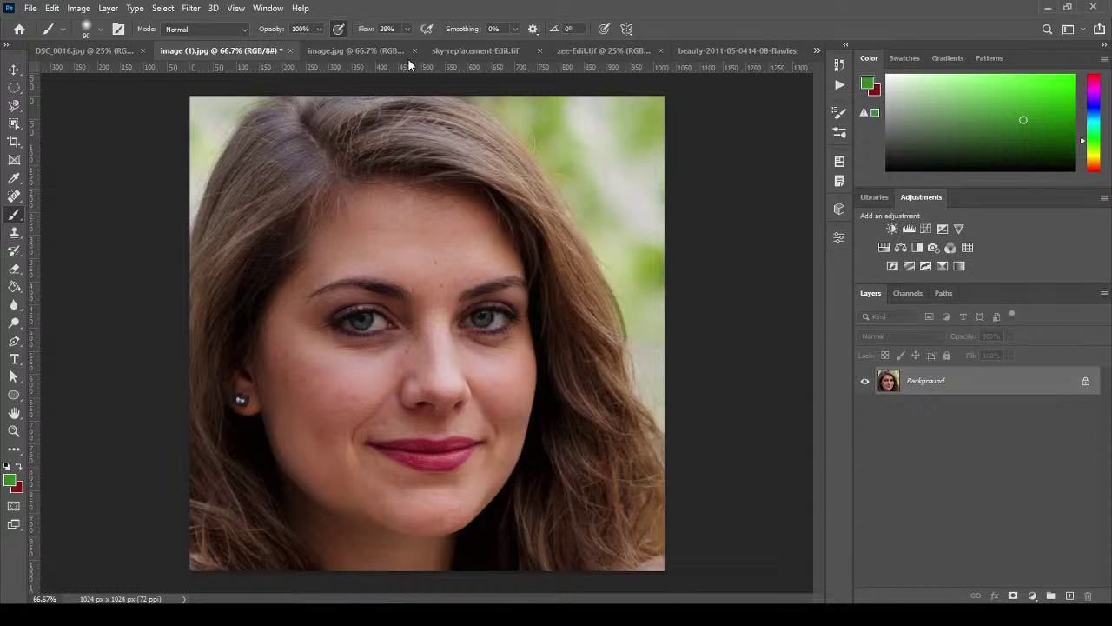
Test the brush at 100% flow with five green strokes across the face, and undo them all.
click(406, 29)
drag(407, 42, 459, 42)
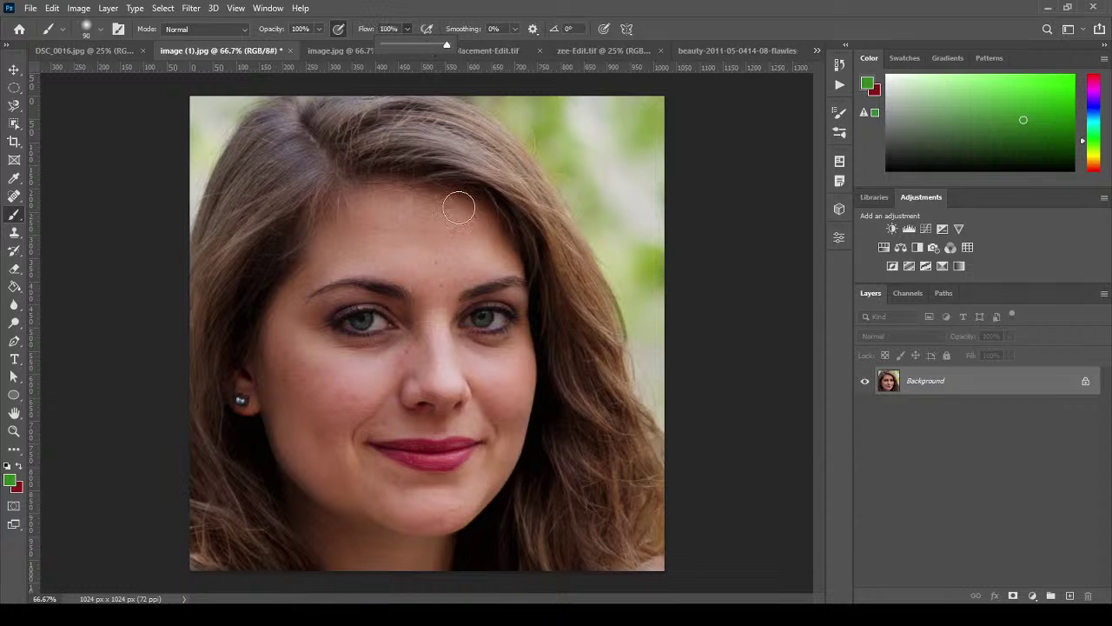
click(465, 222)
drag(462, 218, 311, 400)
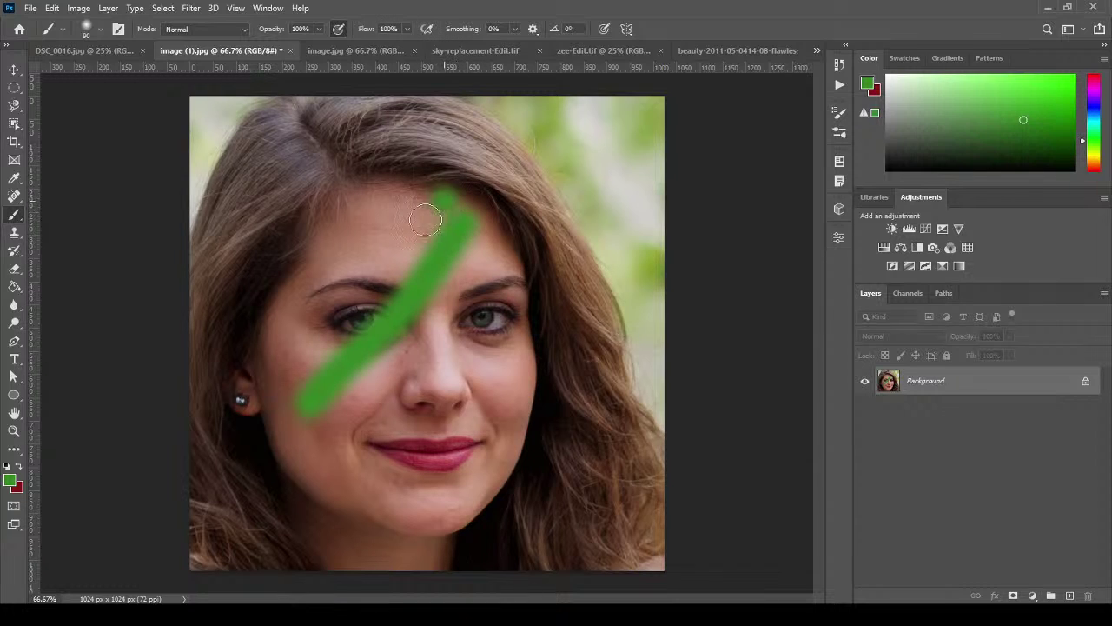
drag(443, 204, 284, 311)
drag(496, 219, 424, 339)
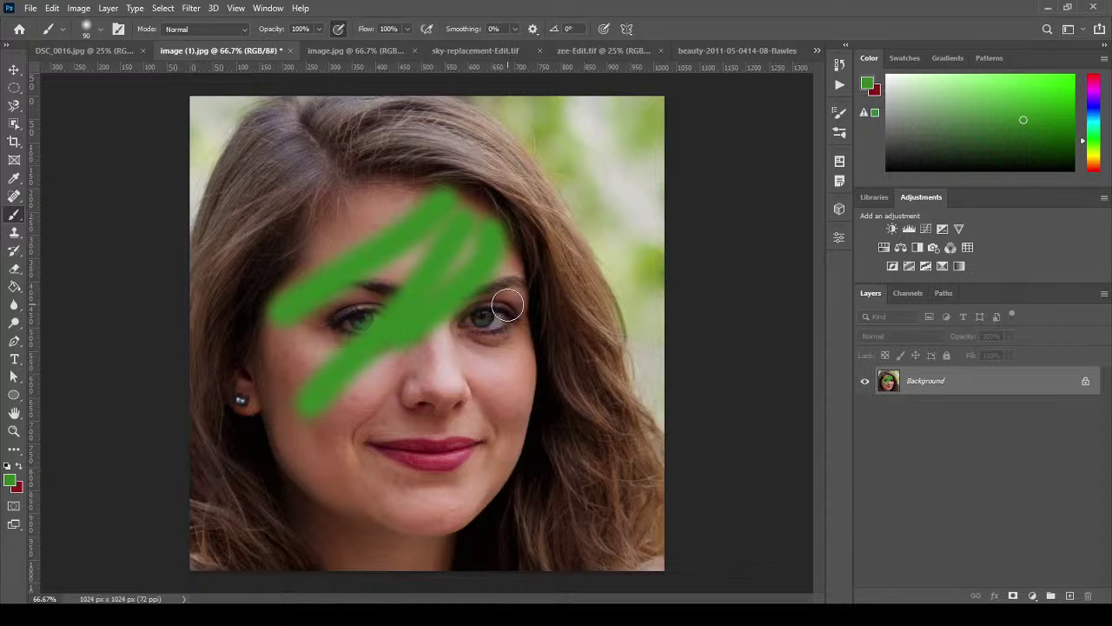
drag(517, 300, 393, 457)
drag(542, 391, 356, 522)
key(ctrl+z)
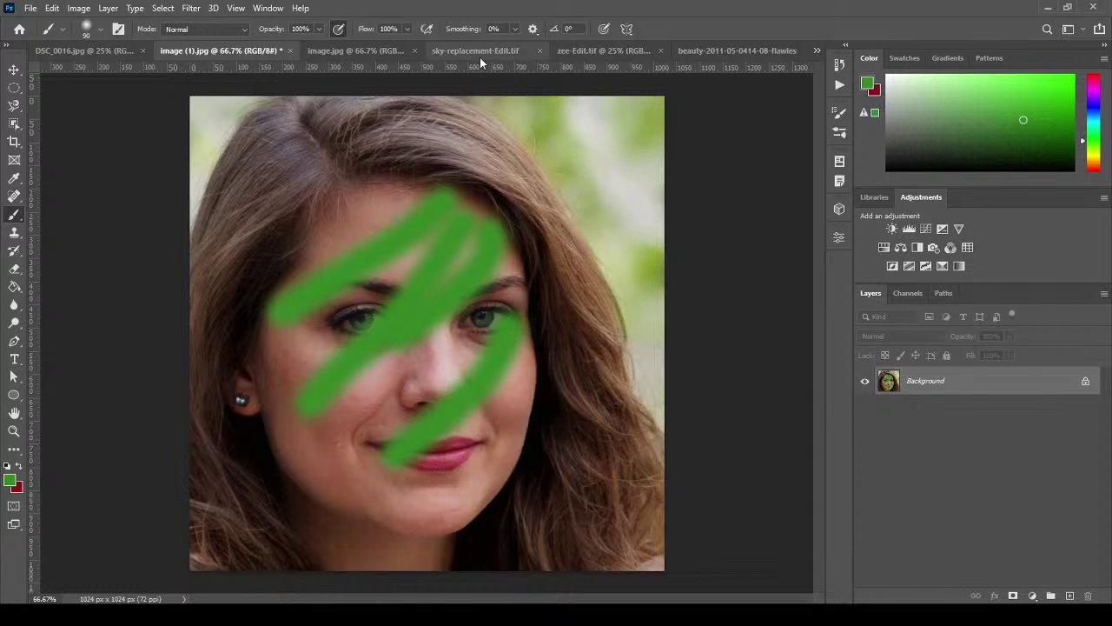
key(ctrl+z)
key(ctrl+z)
key(ctrl+z)
key(ctrl+z)
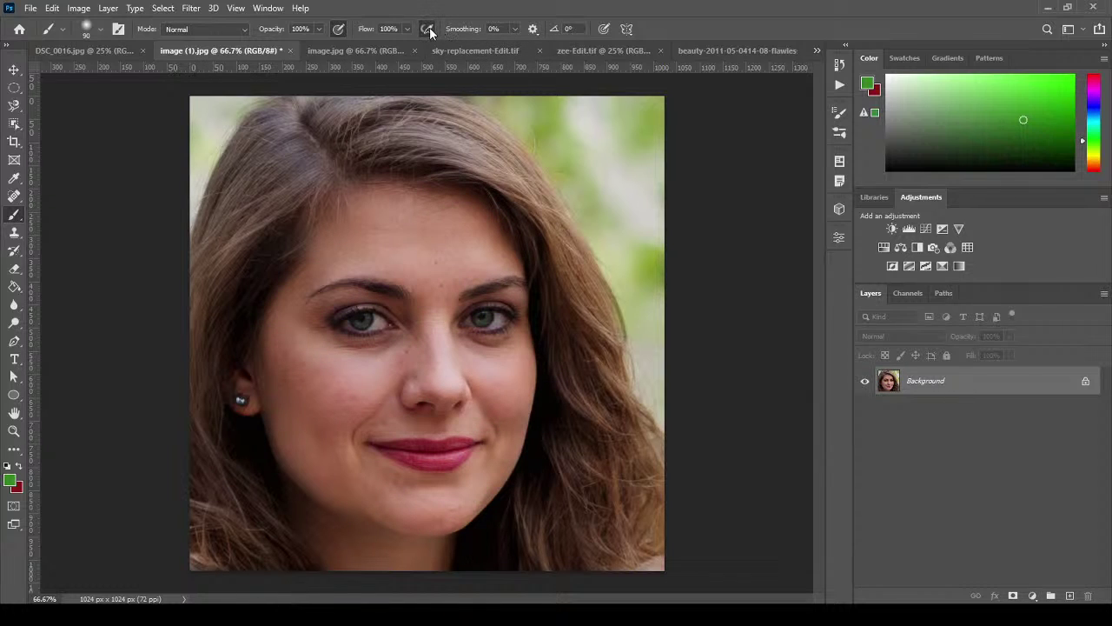
Paint overlapping green strokes across the face and background with airbrush-style build-up enabled, and undo them all.
drag(465, 233, 369, 332)
mouse_move(448, 222)
mouse_down()
mouse_move(281, 380)
mouse_move(522, 248)
mouse_move(323, 371)
mouse_move(678, 124)
mouse_move(362, 380)
mouse_move(394, 416)
mouse_move(396, 464)
mouse_up()
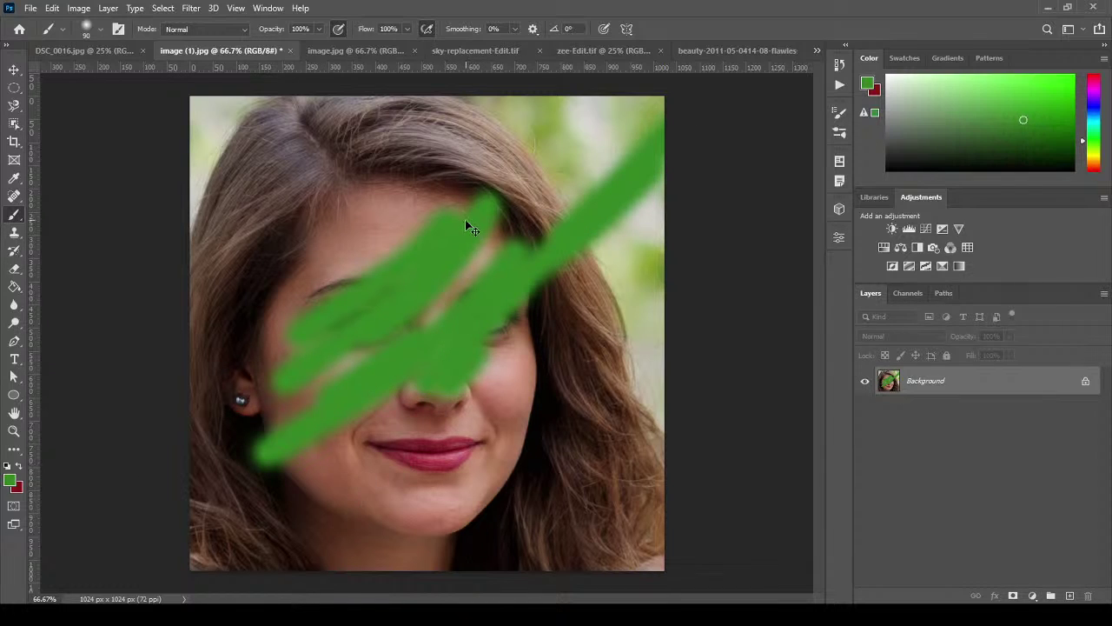
key(ctrl+z)
key(ctrl+z)
key(ctrl+z)
key(ctrl+z)
key(ctrl+z)
key(ctrl+z)
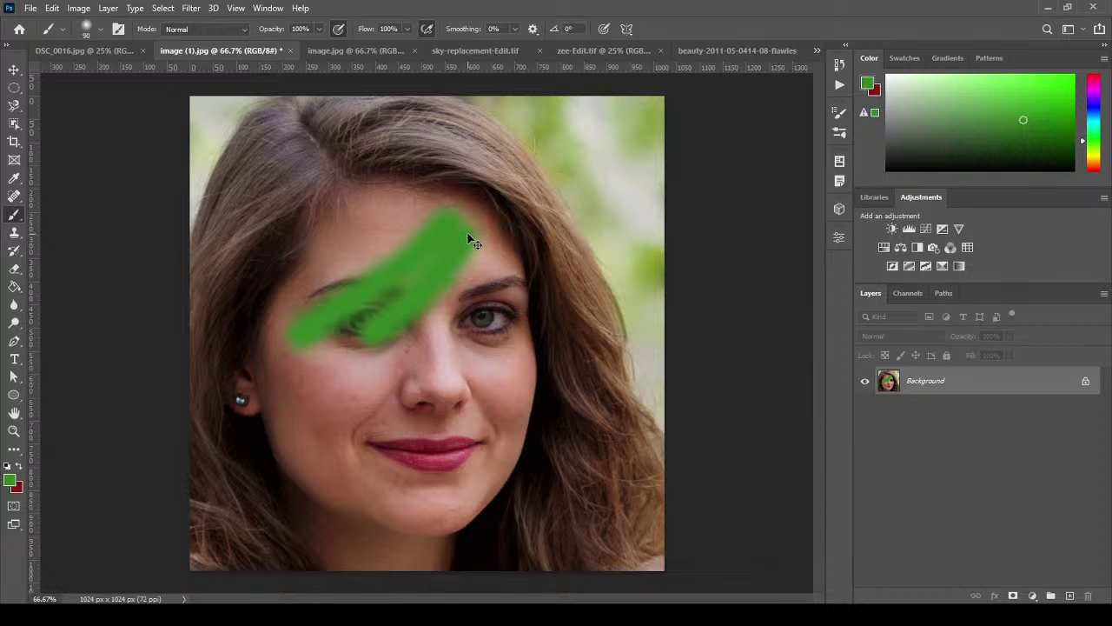
key(ctrl+z)
key(ctrl+z)
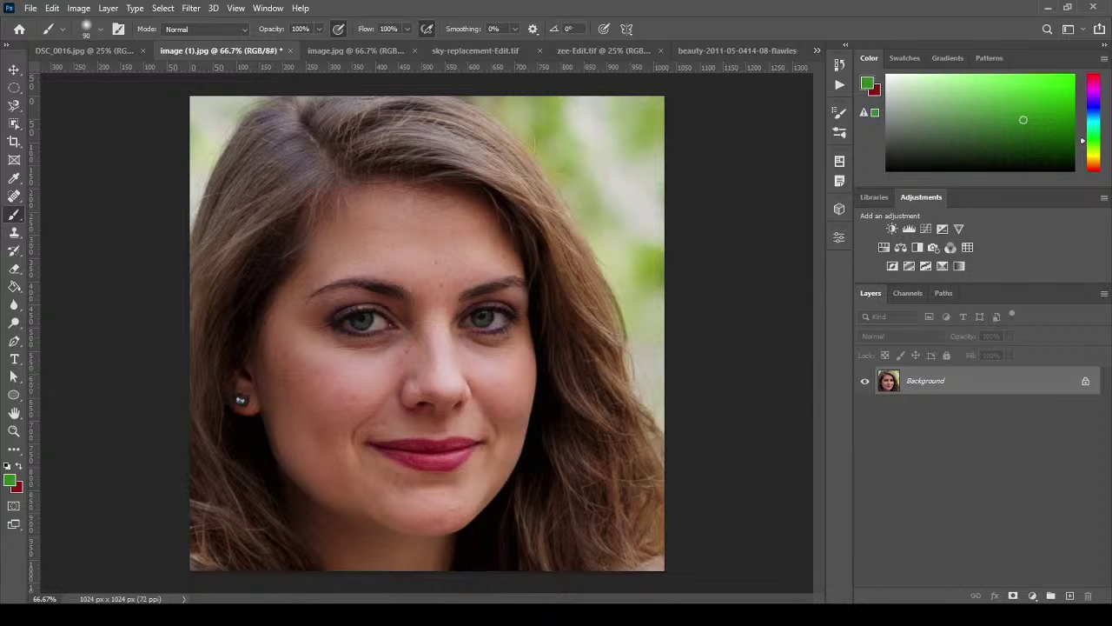
Activate the Blur Tool and replace it with the Smudge Tool from the same group.
click(15, 306)
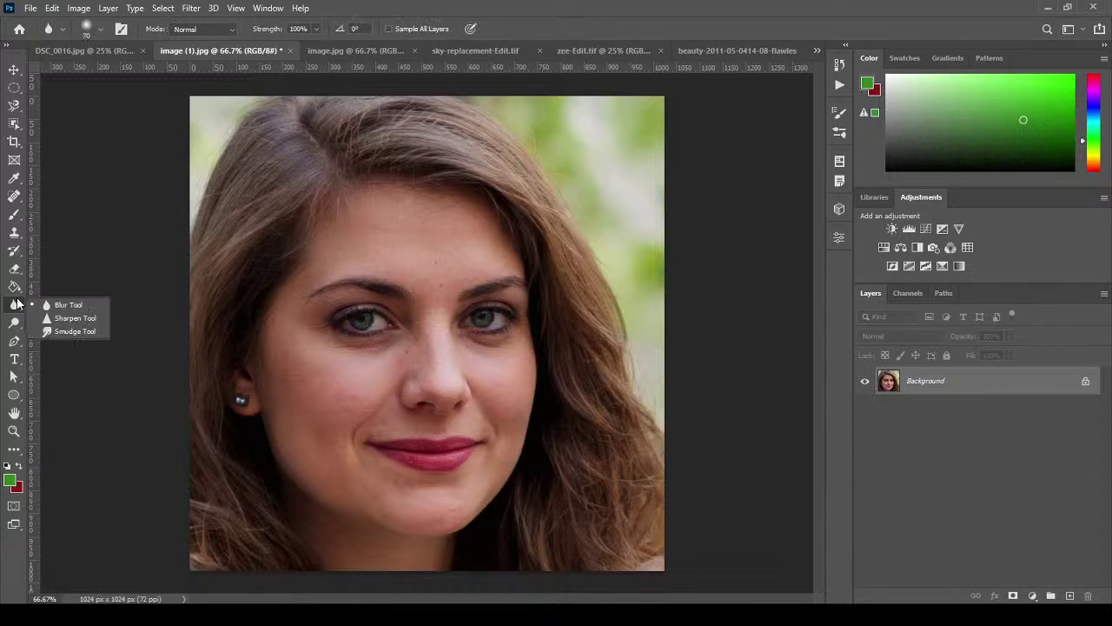
click(74, 332)
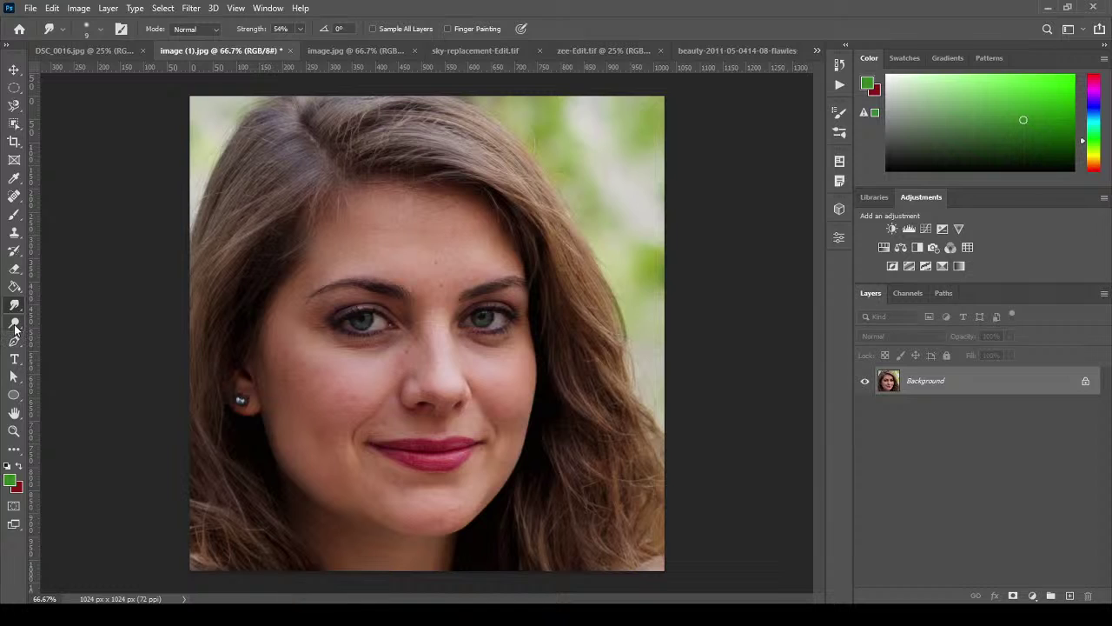
Activate the Dodge Tool and switch to the Burn Tool from the same group.
click(15, 325)
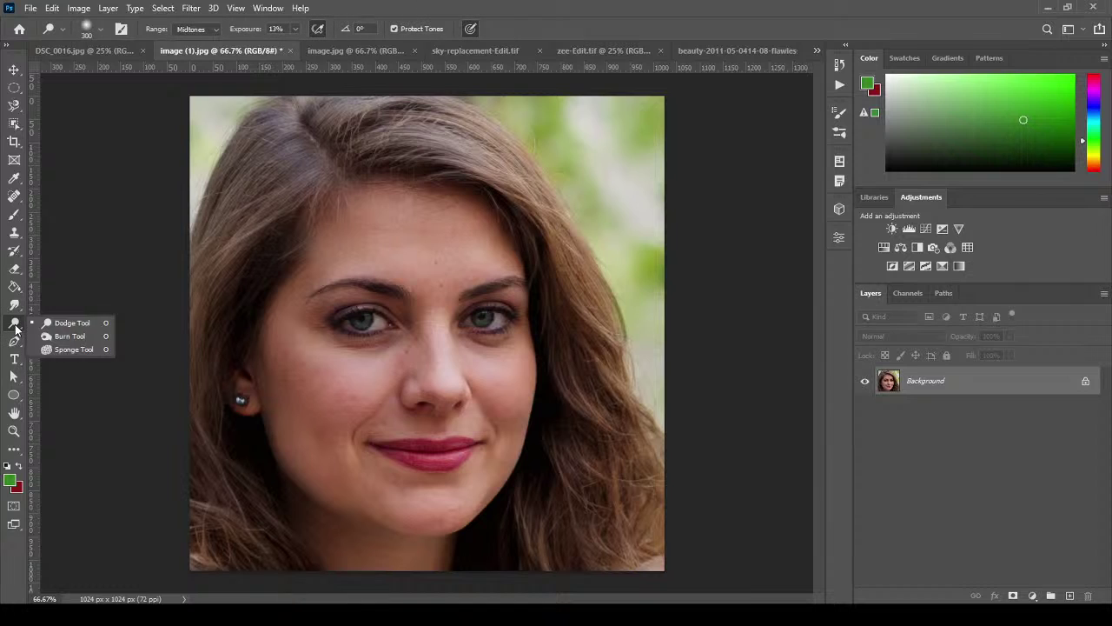
click(65, 327)
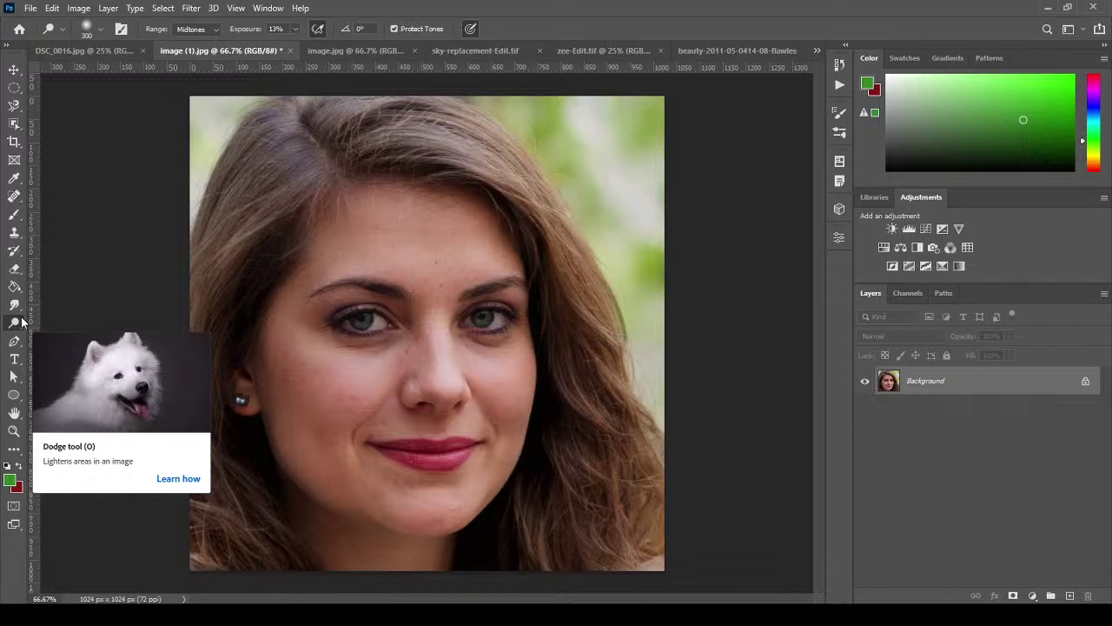
right_click(24, 322)
click(33, 333)
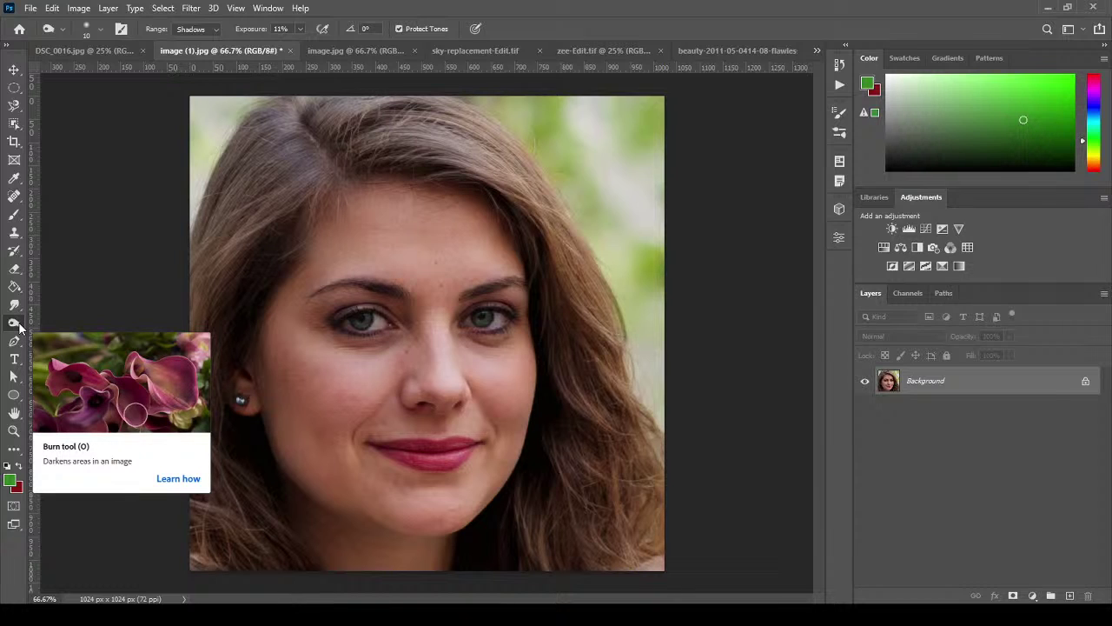
Switch to the Sponge Tool and on to the Dodge Tool, and set the Dodge exposure to 58%.
drag(19, 323, 52, 350)
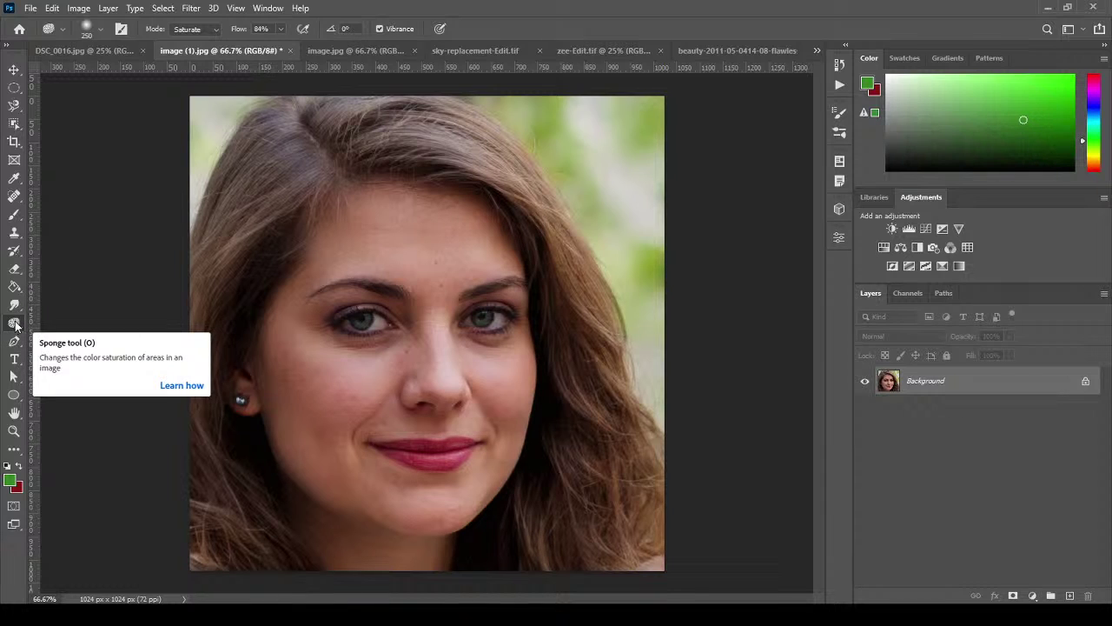
drag(15, 325, 44, 324)
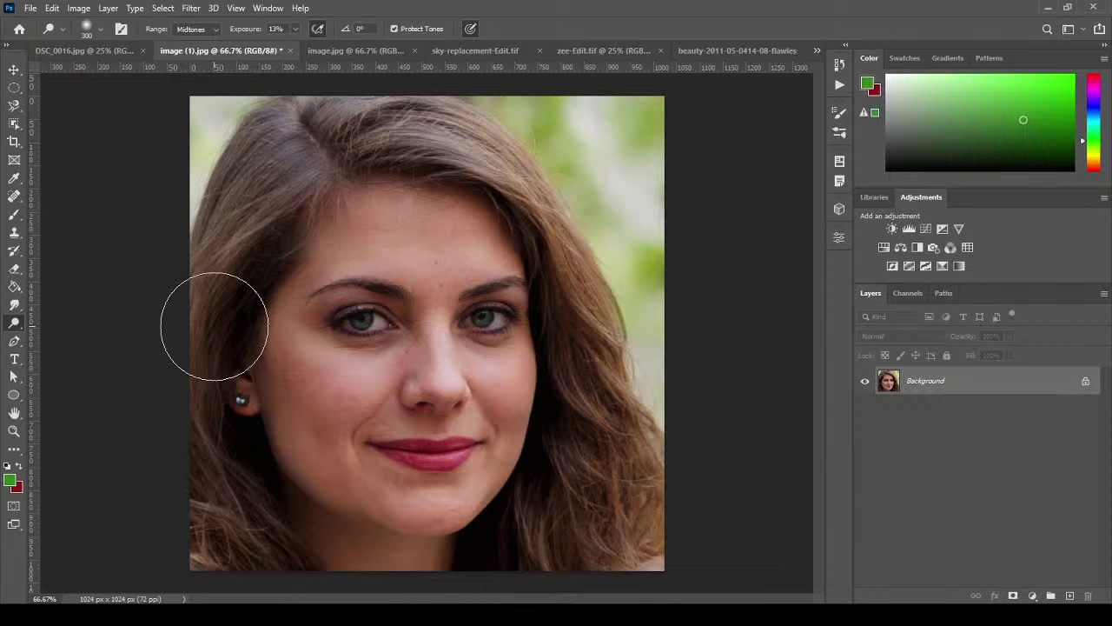
click(295, 30)
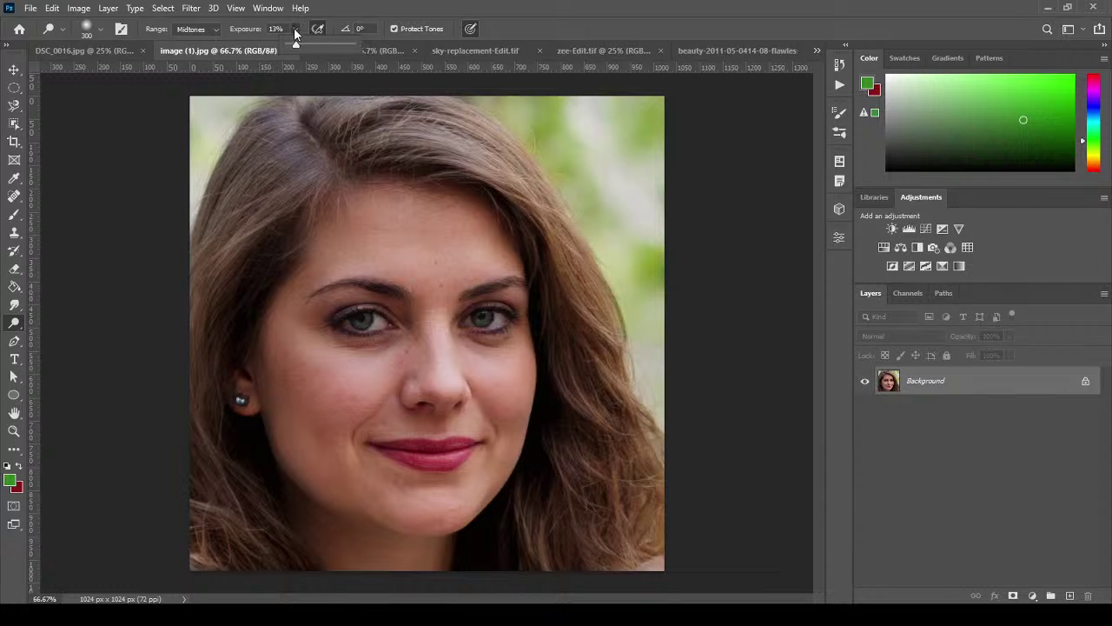
drag(312, 42, 324, 46)
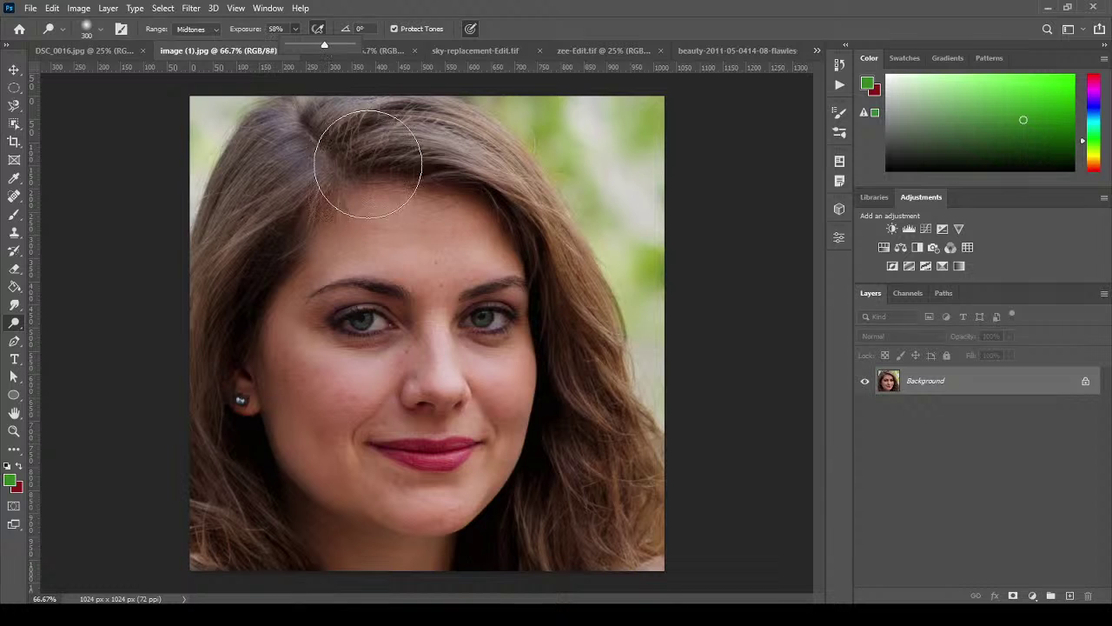
Lighten the cheeks, mouth and chin with repeated midtone Dodge strokes, and undo them all.
mouse_move(364, 368)
mouse_down()
mouse_move(314, 413)
mouse_move(312, 356)
mouse_move(321, 398)
mouse_move(306, 374)
mouse_move(337, 416)
mouse_move(355, 389)
mouse_move(325, 442)
mouse_move(473, 383)
mouse_move(481, 410)
mouse_move(476, 376)
mouse_move(491, 415)
mouse_move(483, 438)
mouse_move(436, 475)
mouse_move(396, 477)
mouse_move(367, 432)
mouse_move(400, 480)
mouse_move(369, 448)
mouse_move(394, 483)
mouse_move(423, 389)
mouse_move(406, 248)
mouse_move(408, 298)
mouse_move(453, 331)
mouse_move(494, 337)
mouse_up()
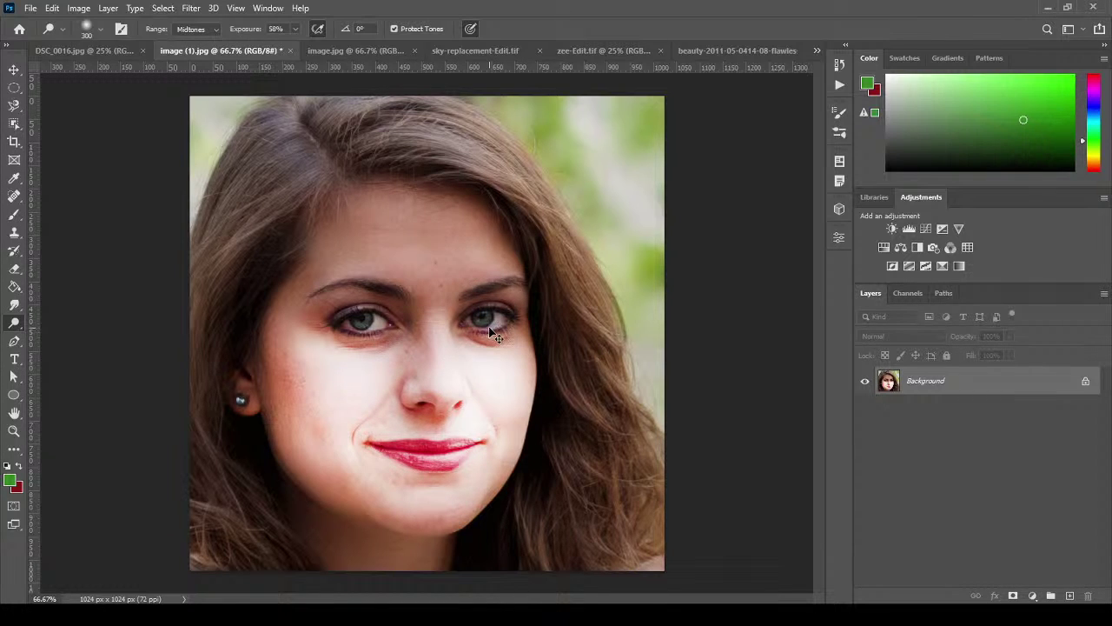
key(ctrl+z)
key(ctrl+z)
key(ctrl+z)
key(ctrl+z)
key(ctrl+z)
key(ctrl+z)
key(ctrl+z)
key(ctrl+z)
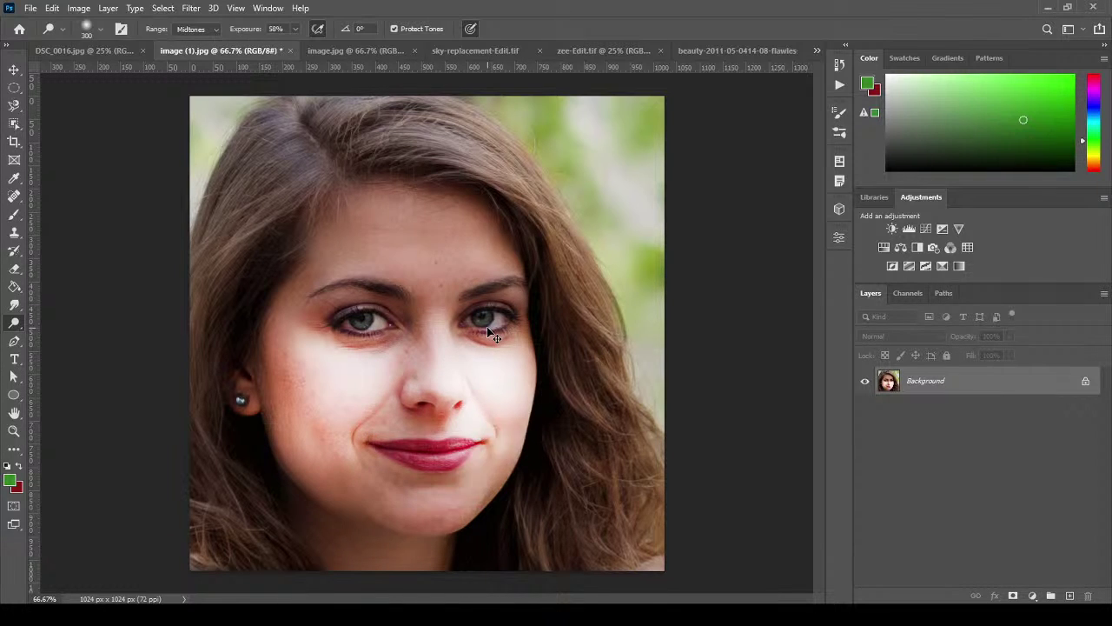
key(ctrl+z)
key(ctrl+z)
key(ctrl+z)
key(ctrl+z)
key(ctrl+z)
key(ctrl+z)
key(ctrl+z)
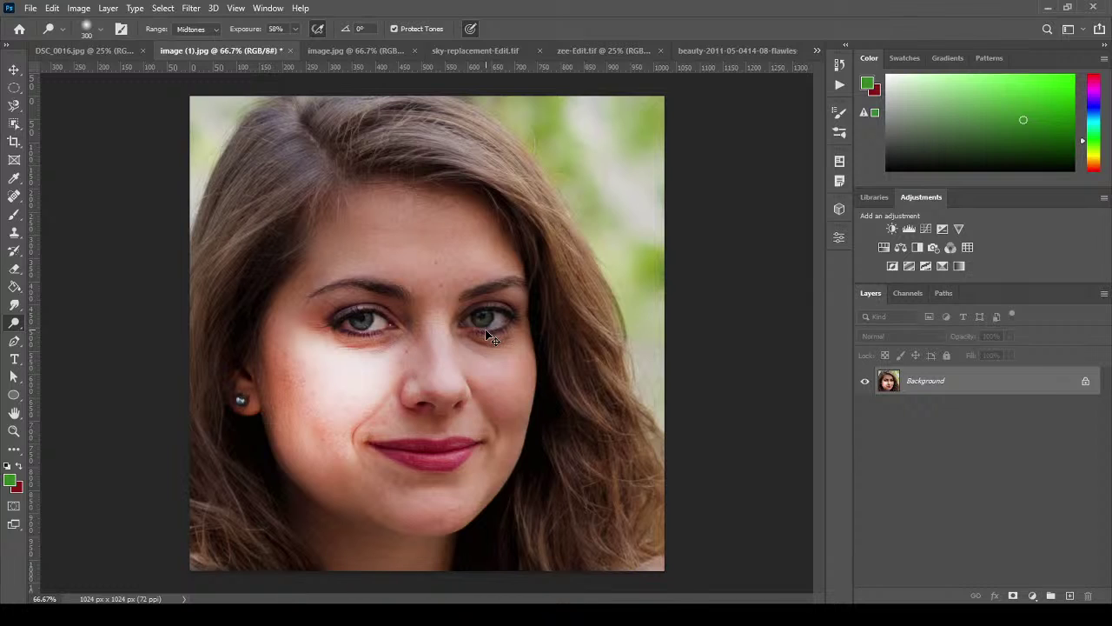
key(ctrl+z)
key(ctrl+z)
key(ctrl+z)
key(ctrl+z)
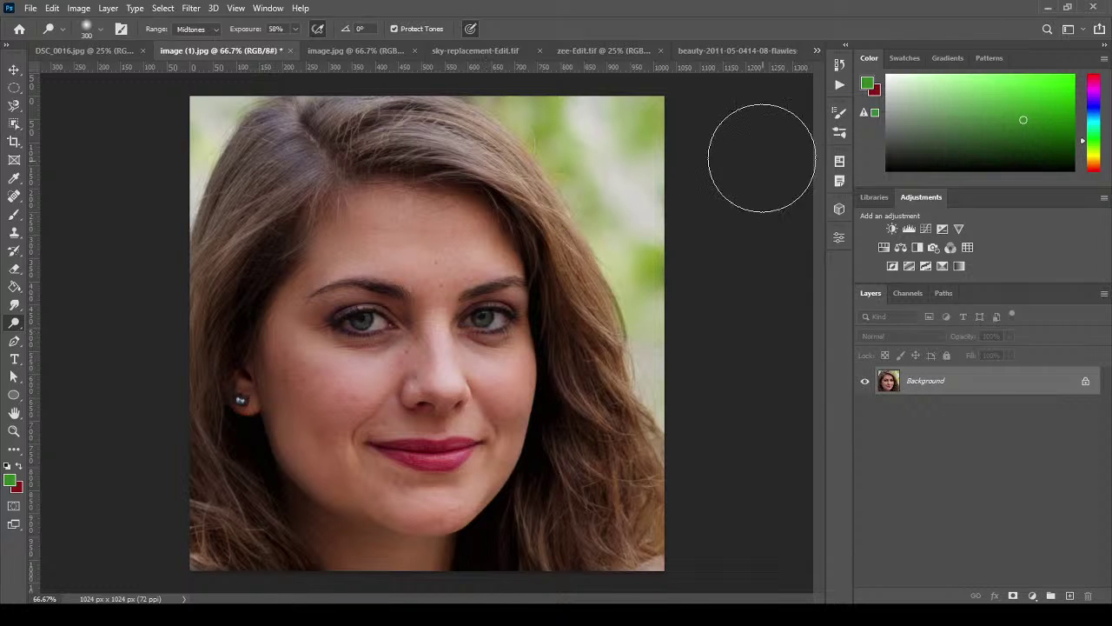
Open the history list and revert the portrait to its original image (1).jpg snapshot.
click(838, 65)
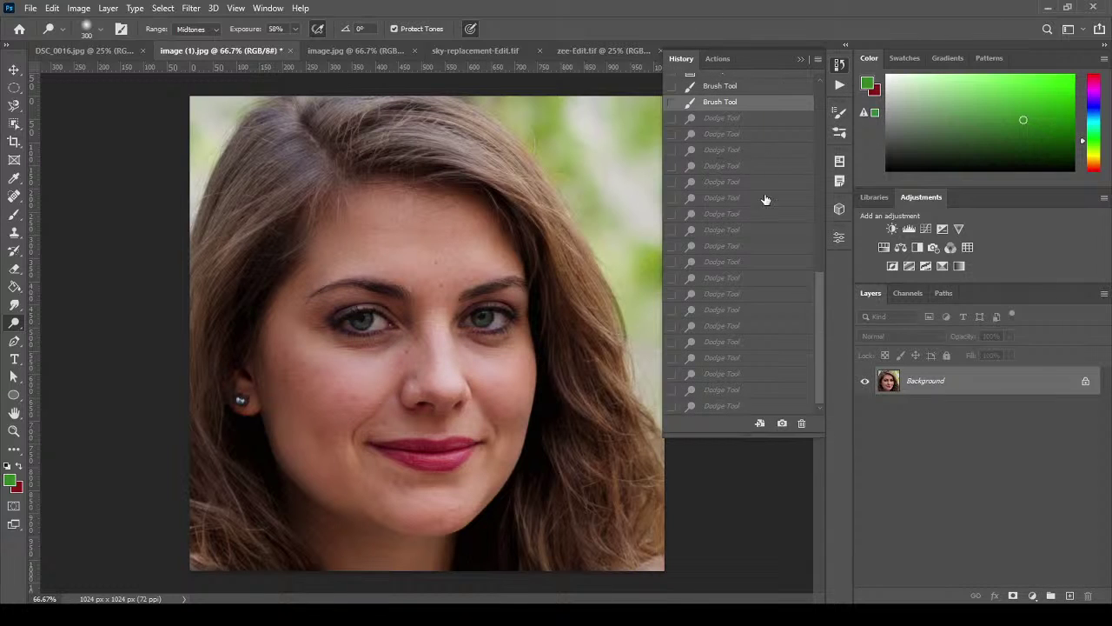
drag(816, 293, 826, 98)
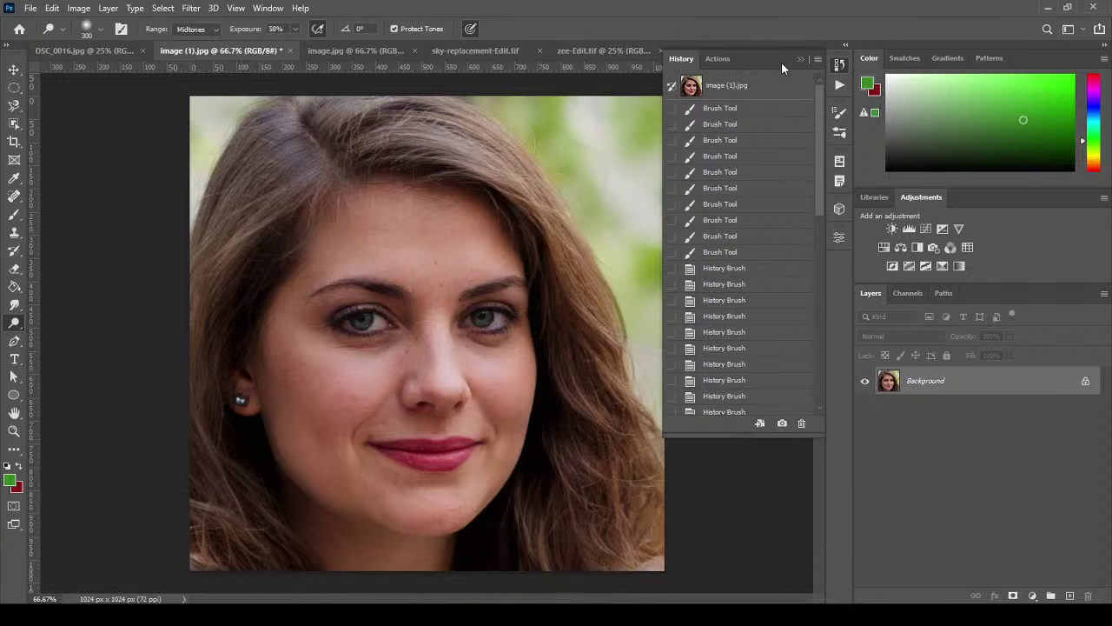
click(739, 87)
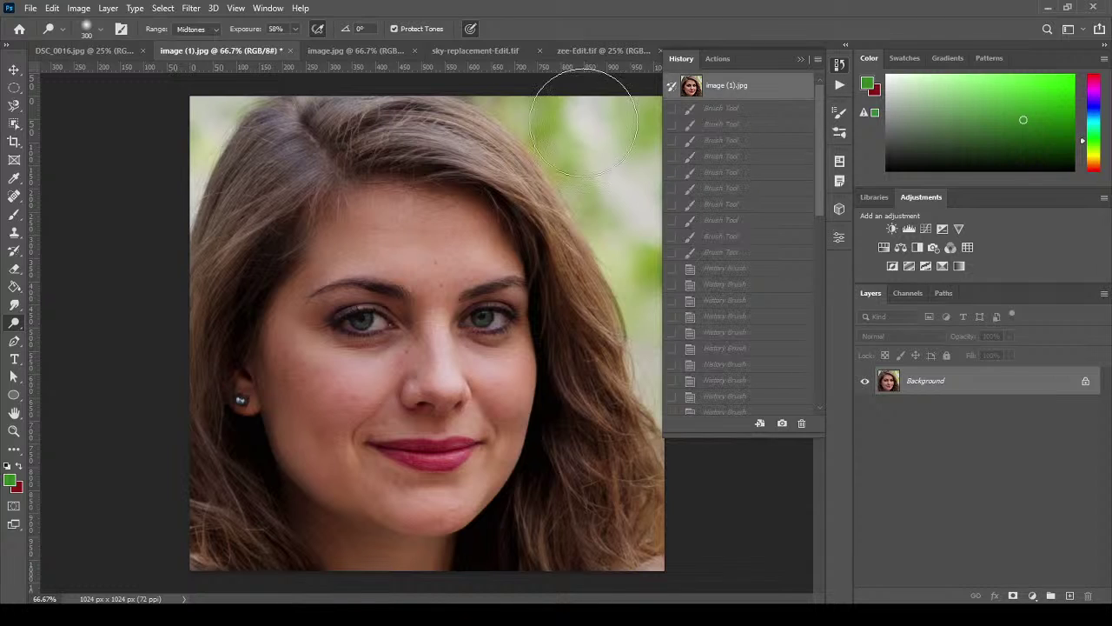
Darken the smile lines on both sides of the mouth with the Burn Tool, range Shadows at 11% exposure.
right_click(15, 324)
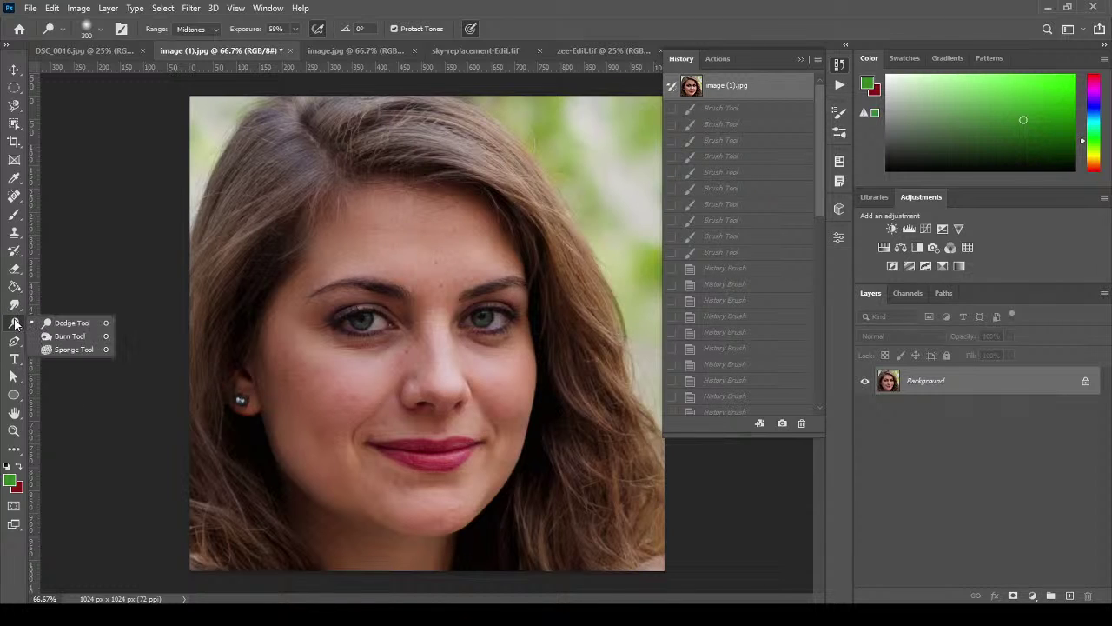
click(65, 334)
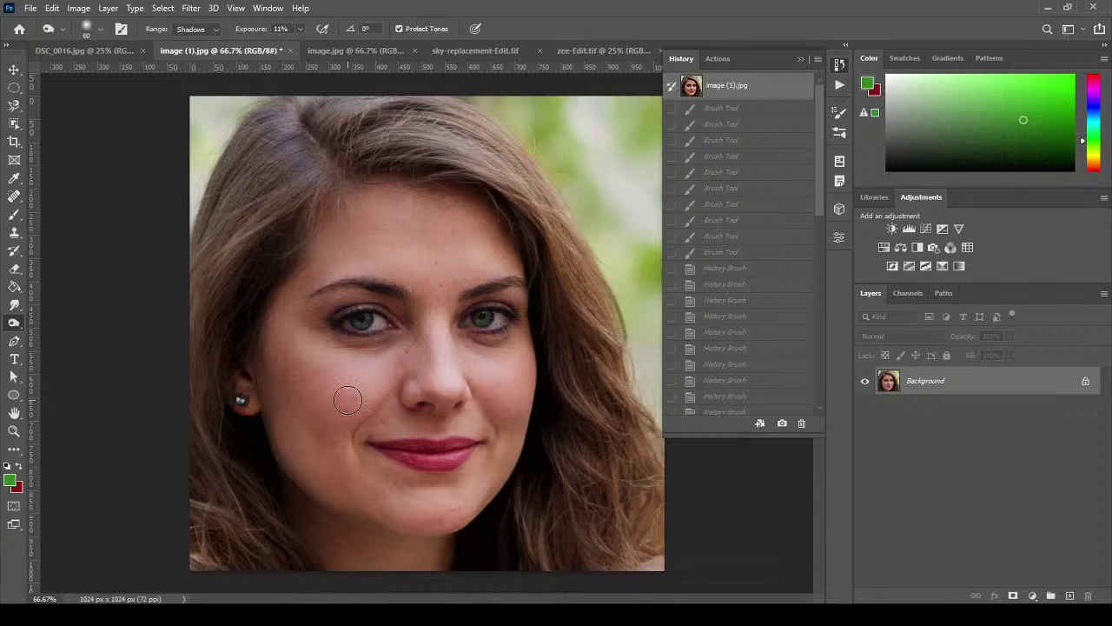
mouse_move(351, 399)
mouse_down()
mouse_move(372, 422)
mouse_move(350, 429)
mouse_move(357, 464)
mouse_move(356, 442)
mouse_move(387, 397)
mouse_move(353, 446)
mouse_move(372, 442)
mouse_up()
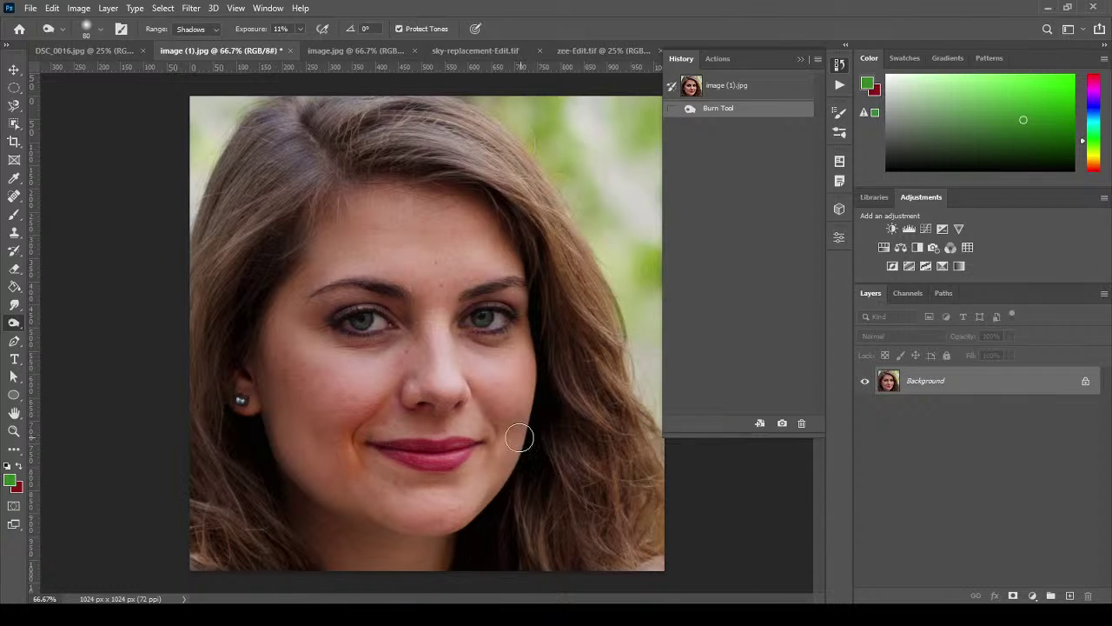
drag(497, 449, 483, 400)
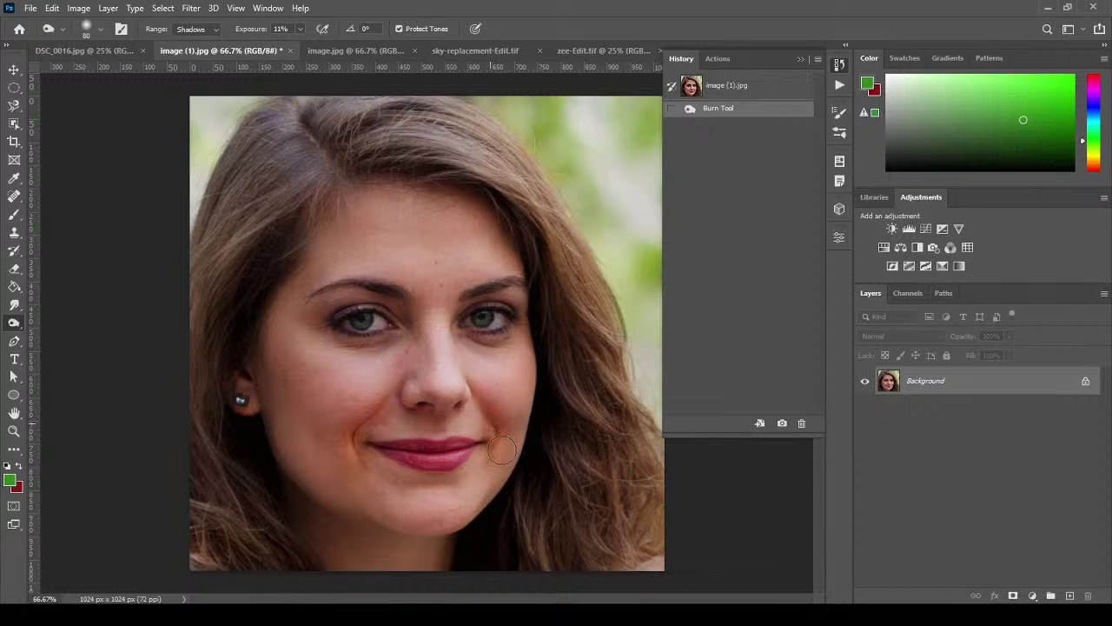
drag(502, 450, 500, 448)
Burn over the upper and lower lips with repeated strokes to deepen their red.
drag(360, 440, 452, 455)
mouse_move(460, 450)
mouse_down()
mouse_move(425, 455)
mouse_move(439, 457)
mouse_up()
drag(447, 453, 385, 445)
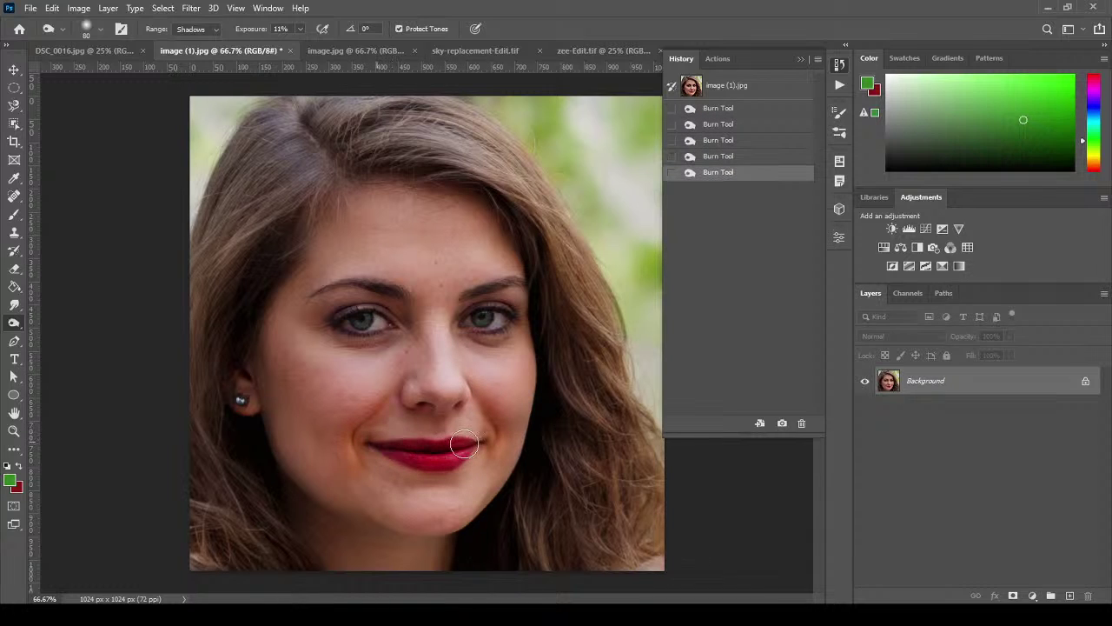
click(464, 445)
click(448, 450)
click(469, 449)
click(452, 452)
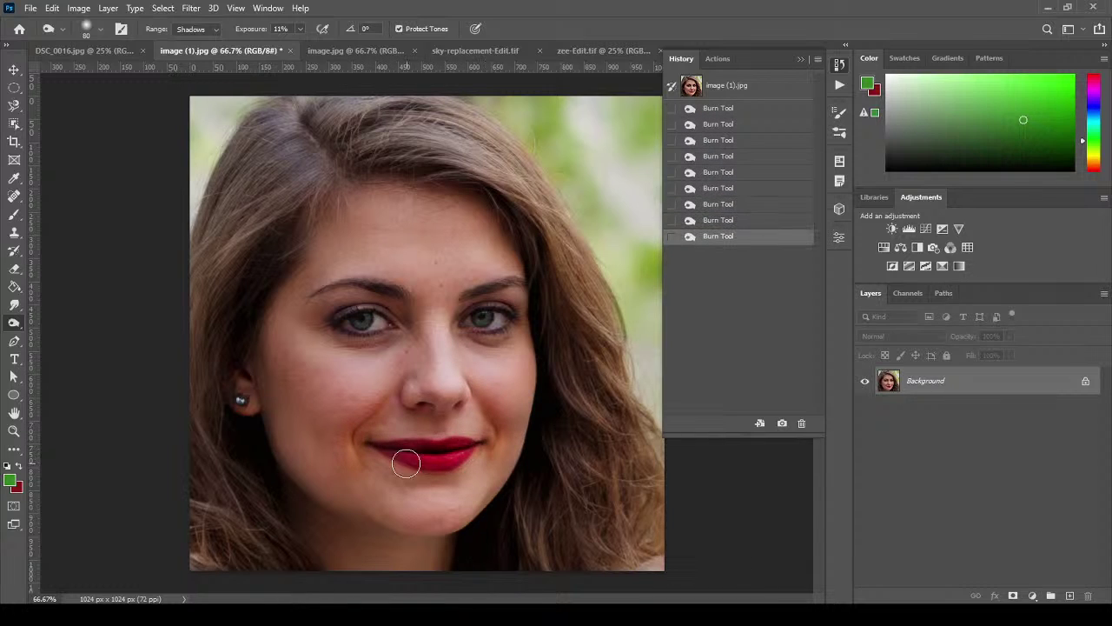
Saturate the lips with two Sponge Tool strokes at 84% flow, and undo both.
right_click(14, 322)
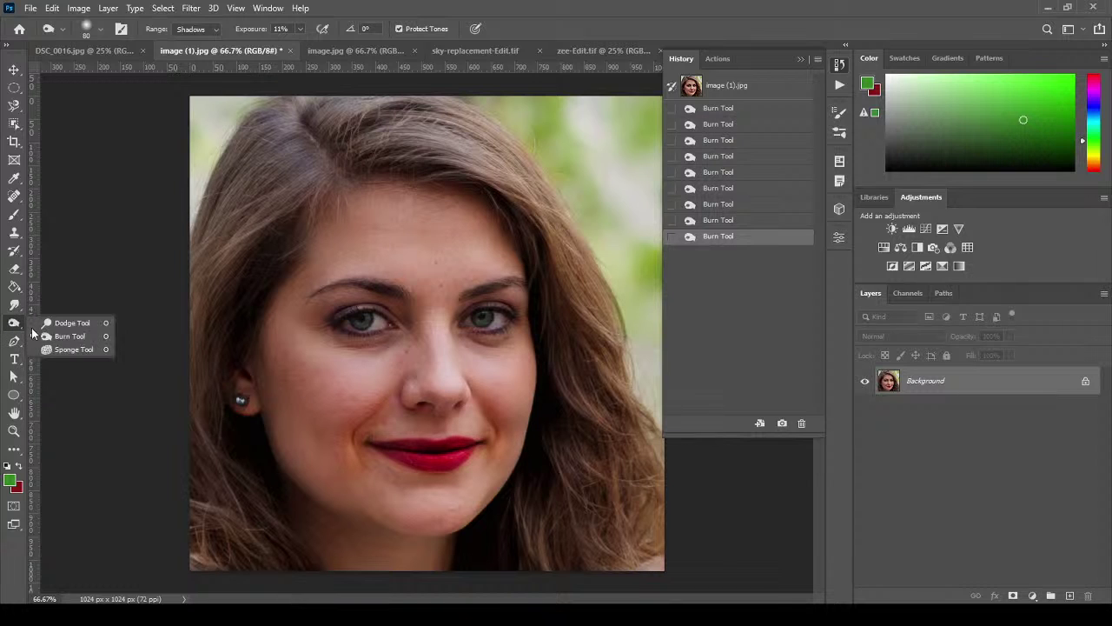
click(72, 349)
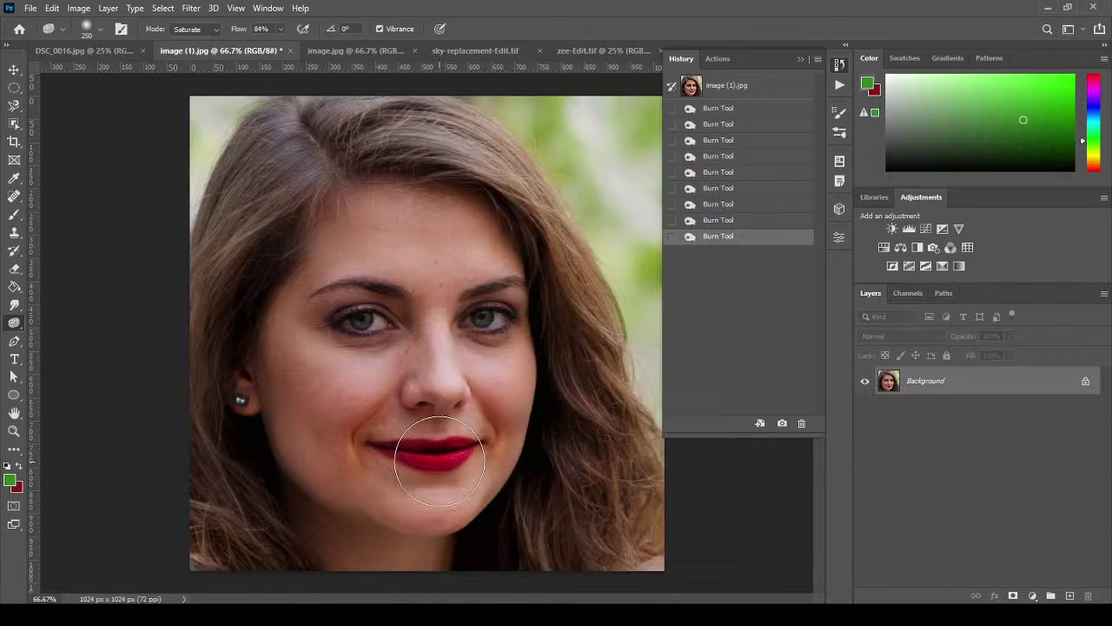
drag(434, 452, 398, 445)
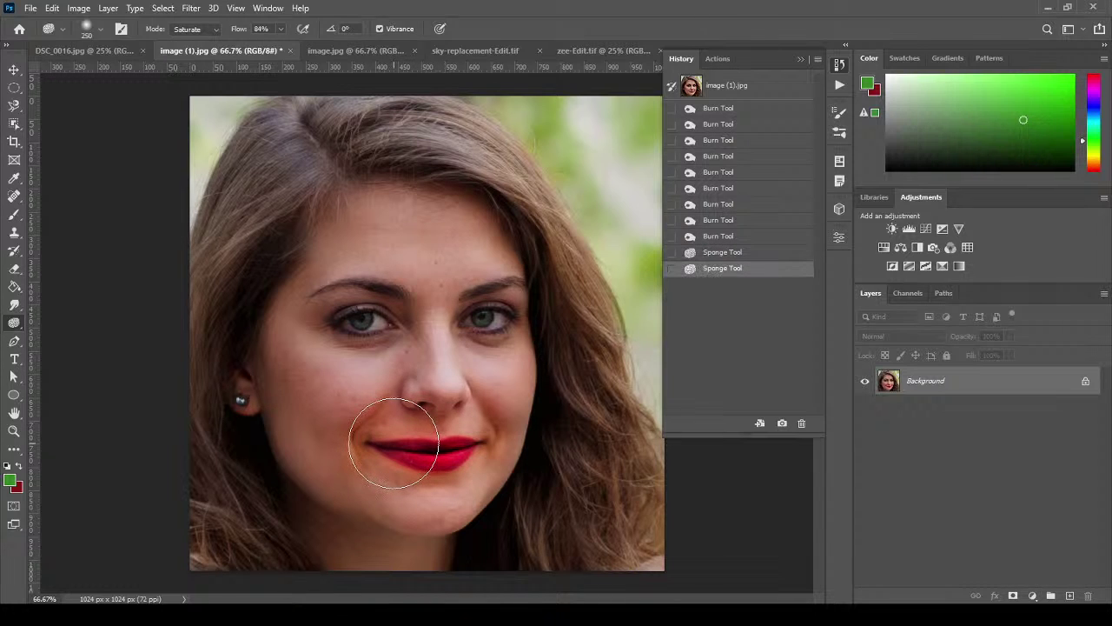
key(ctrl+z)
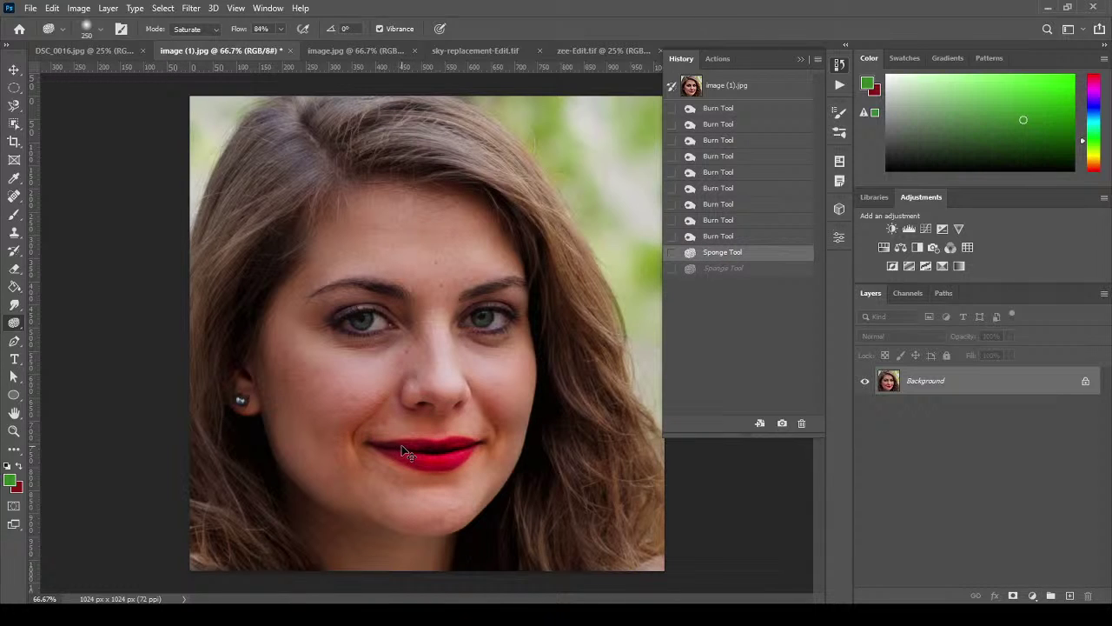
key(ctrl+z)
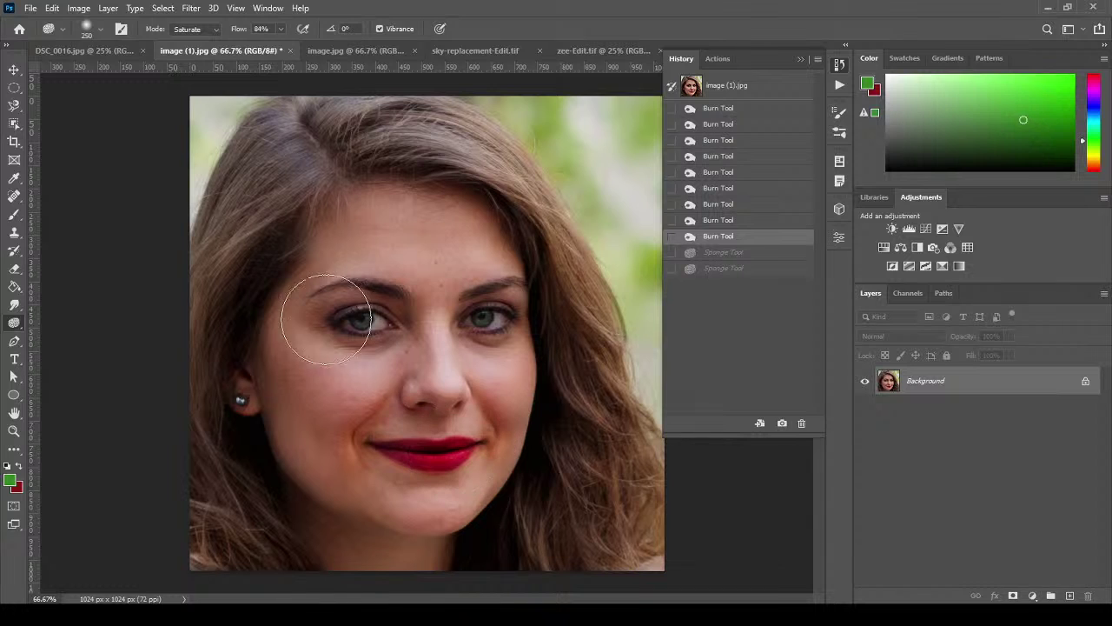
Keep the Sponge Tool in Saturate mode, intensify the lips with four more strokes, and undo them all.
click(192, 31)
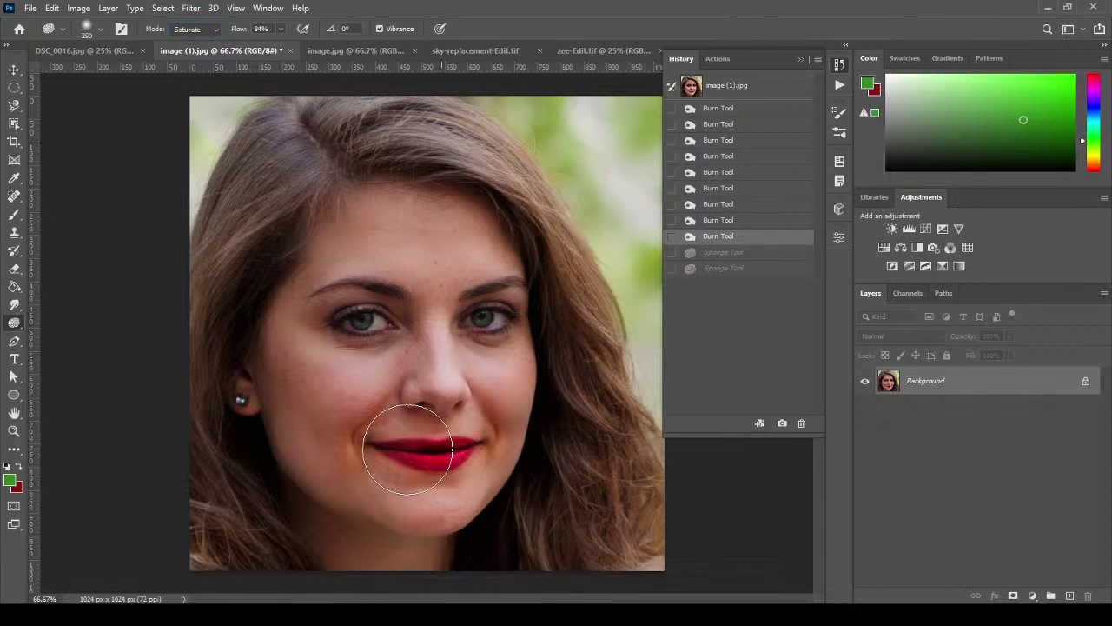
click(452, 444)
click(456, 445)
click(435, 445)
drag(412, 441, 397, 442)
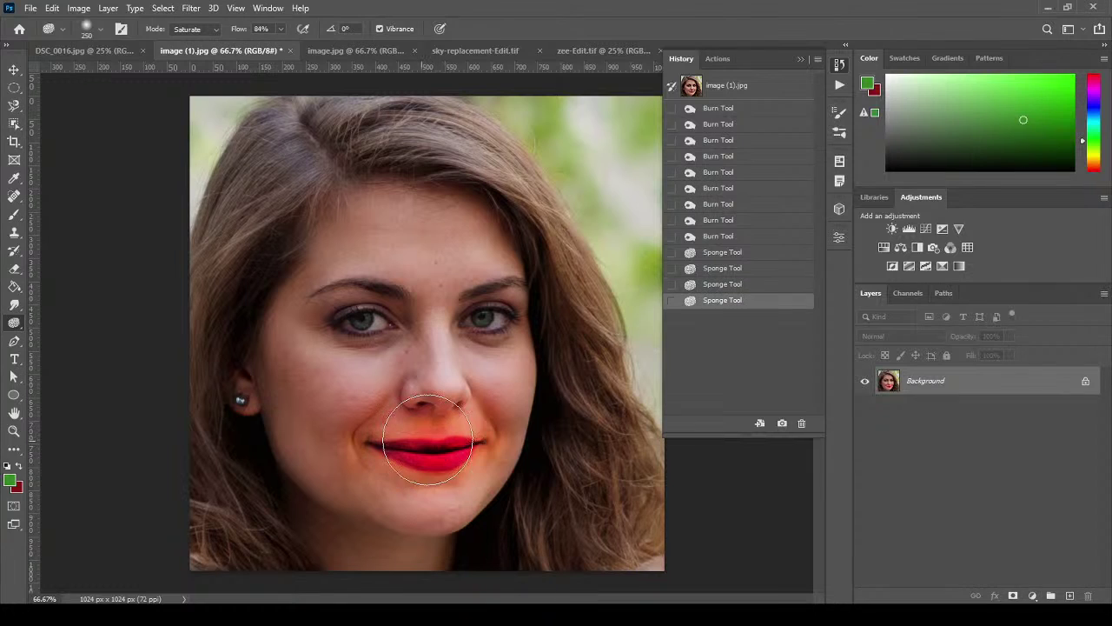
key(ctrl+z)
key(ctrl+z)
key(ctrl+z)
key(ctrl+z)
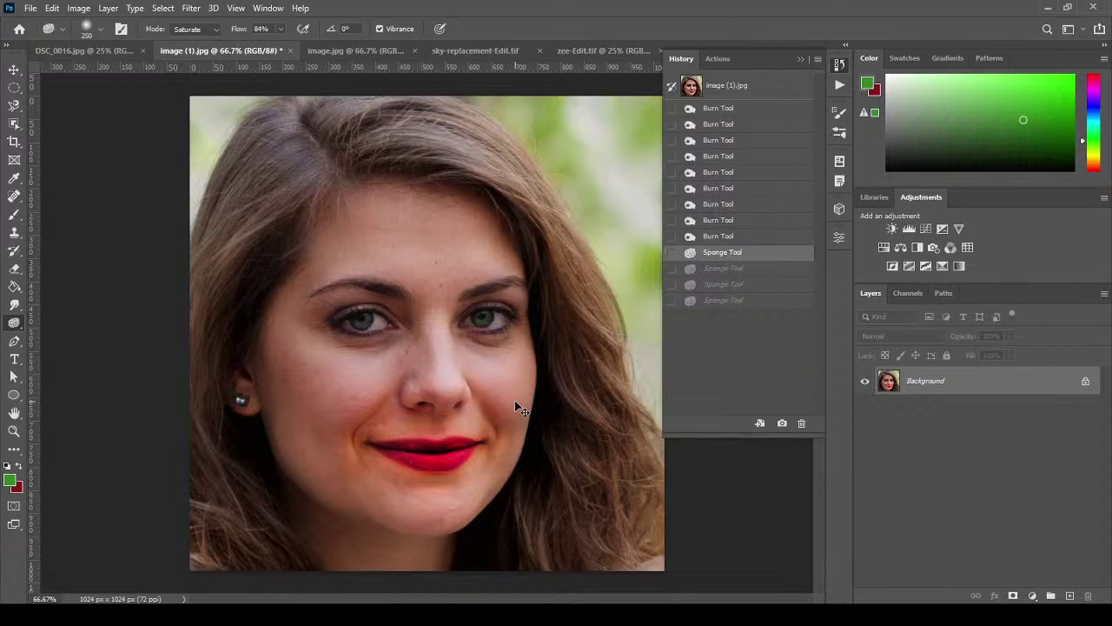
Set the Sponge Tool's mode to Desaturate and drain the color from the lips, mouth area and chin.
click(201, 32)
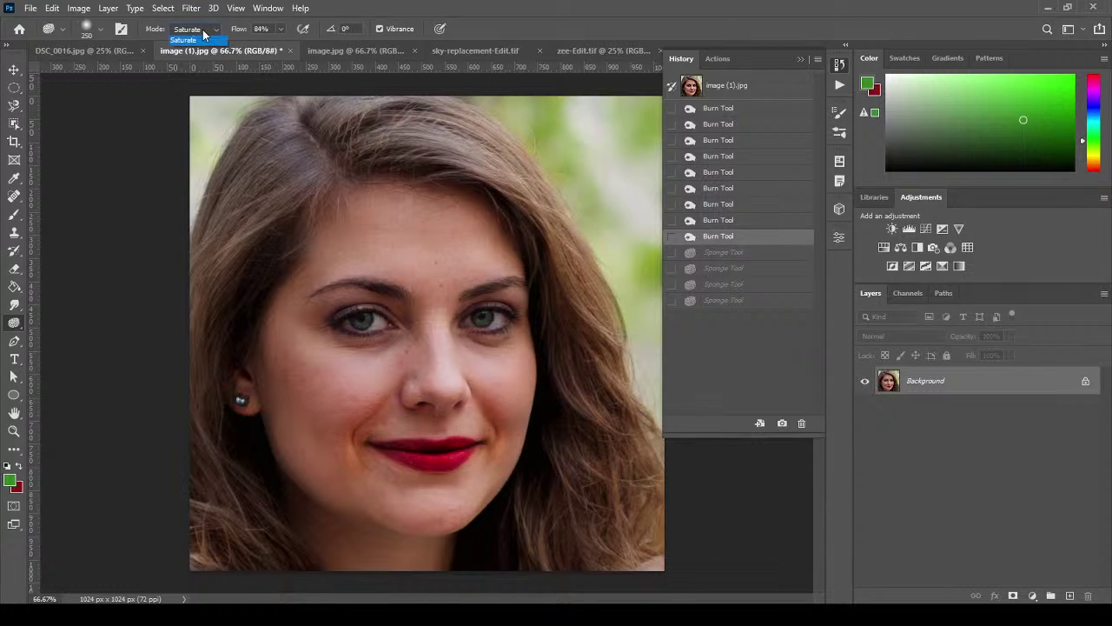
click(203, 41)
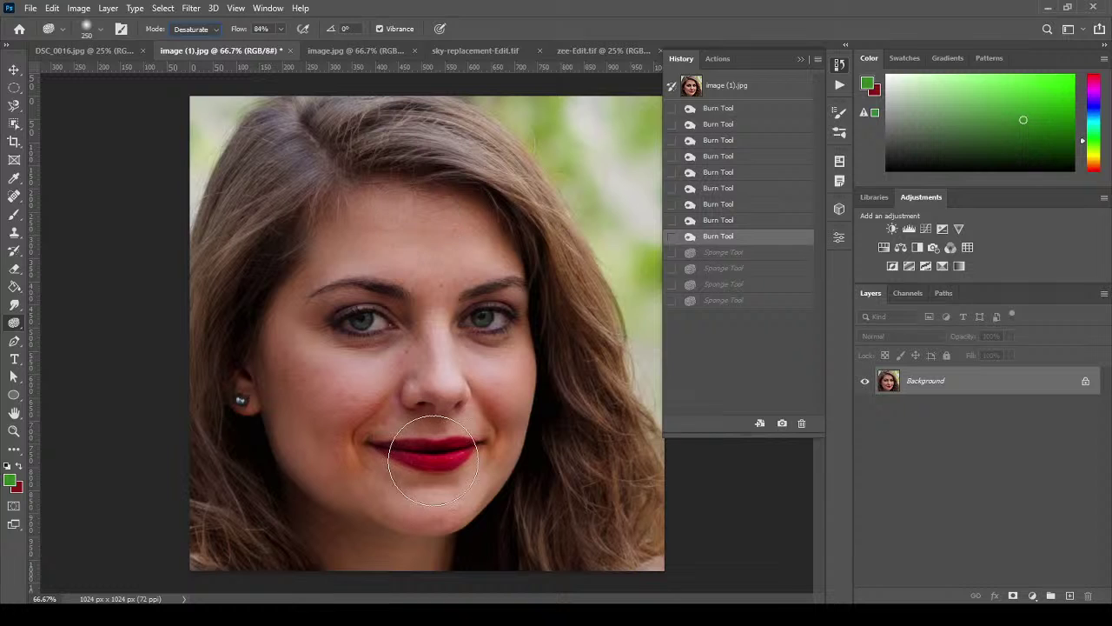
mouse_move(436, 450)
mouse_down()
mouse_move(399, 440)
mouse_move(434, 448)
mouse_move(427, 462)
mouse_move(394, 446)
mouse_move(423, 458)
mouse_move(465, 442)
mouse_move(372, 437)
mouse_move(400, 466)
mouse_move(371, 470)
mouse_move(390, 493)
mouse_move(446, 478)
mouse_move(451, 504)
mouse_up()
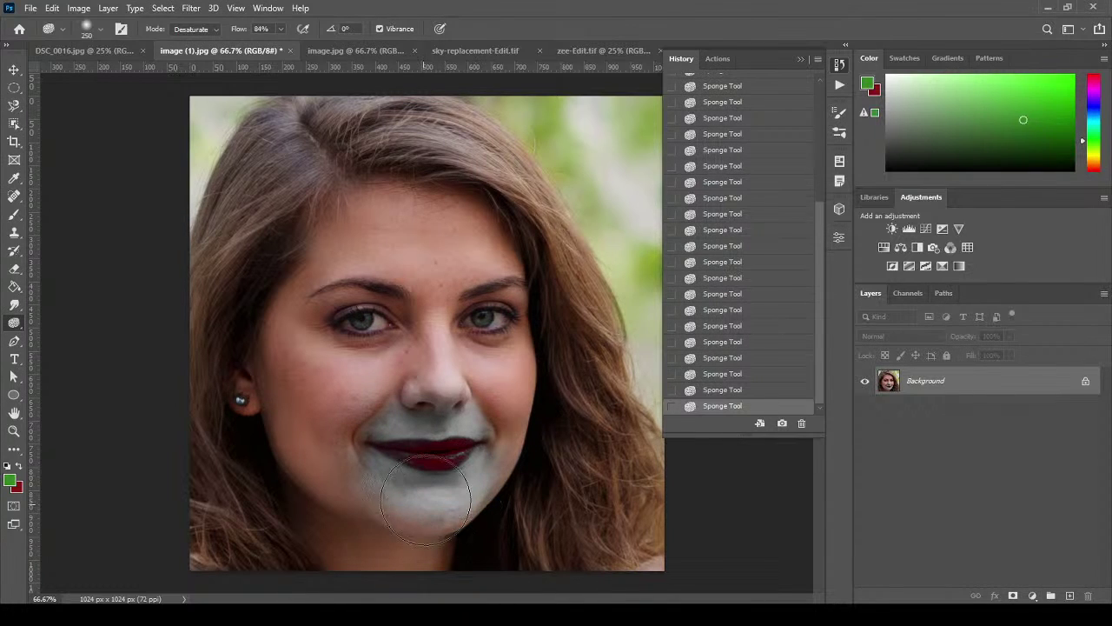
Undo the last sponge stroke and restore the portrait to its image (1).jpg snapshot.
key(ctrl+z)
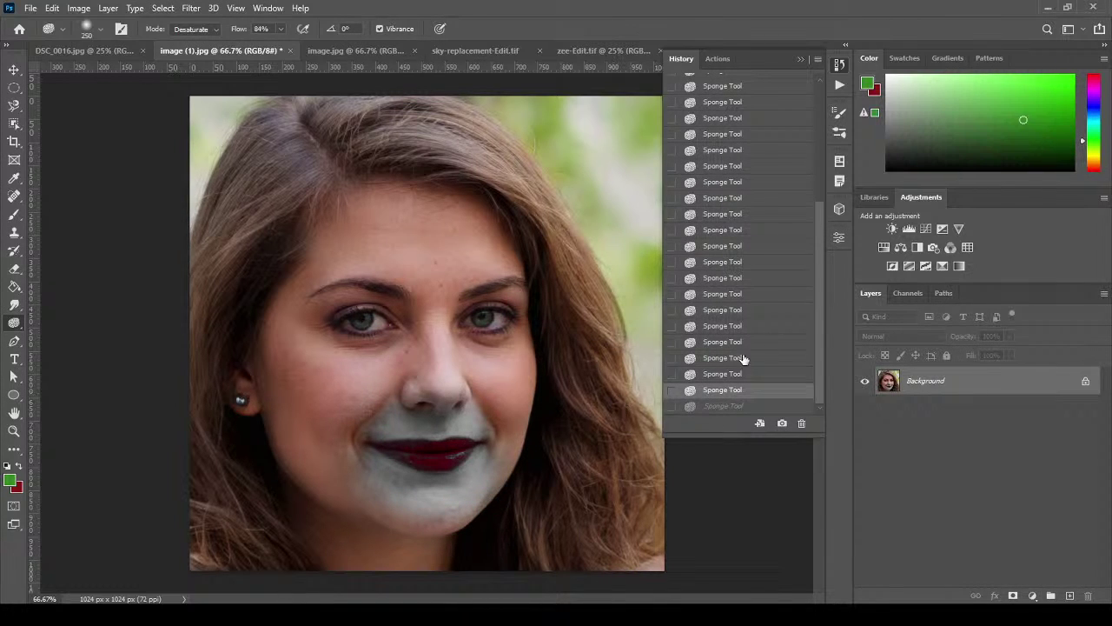
drag(818, 370, 837, 222)
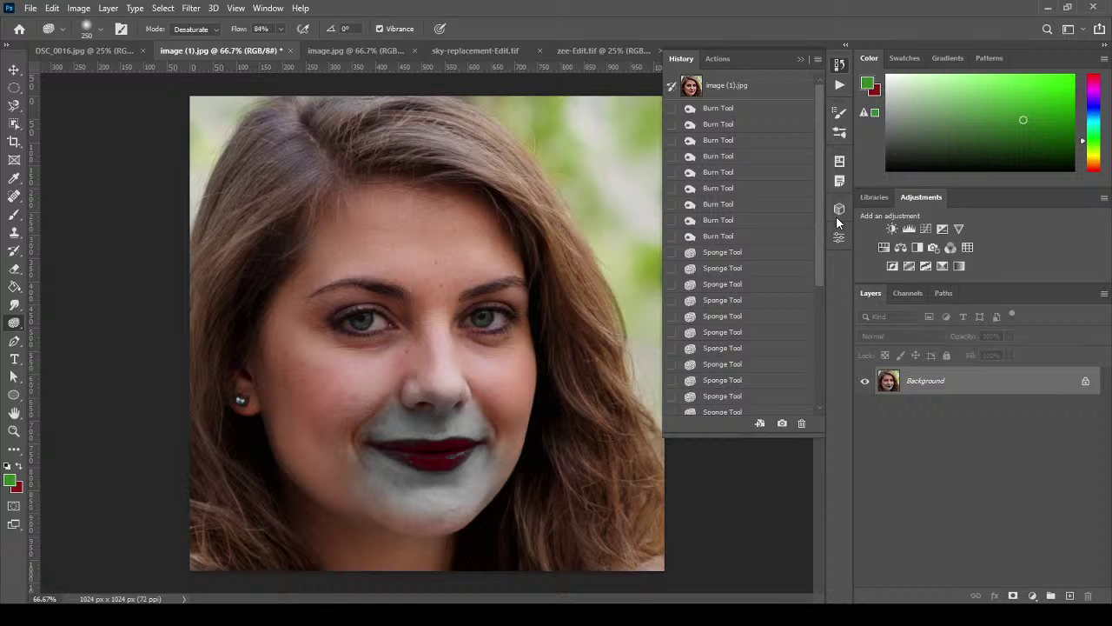
click(784, 94)
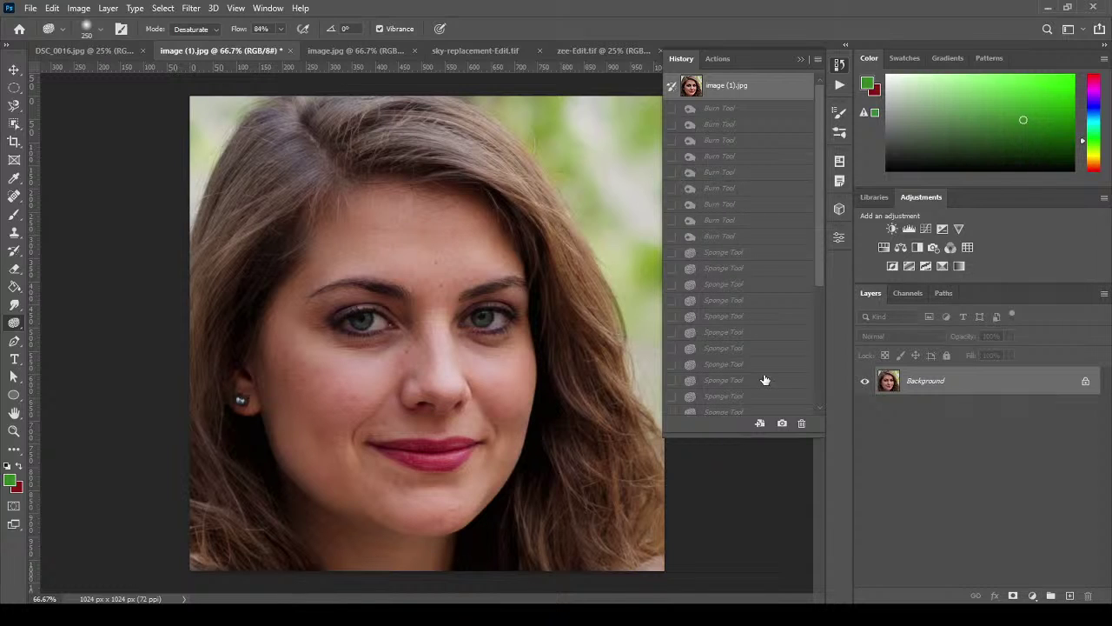
Create a new document from the current history state and delete its Duplicate State entry.
click(758, 425)
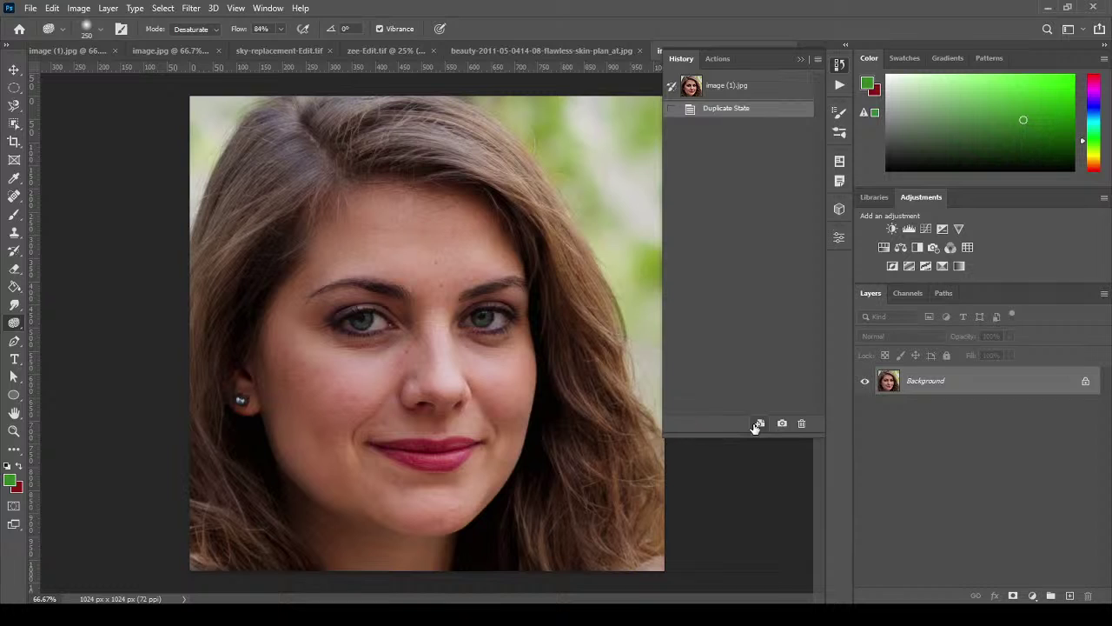
click(802, 424)
click(491, 235)
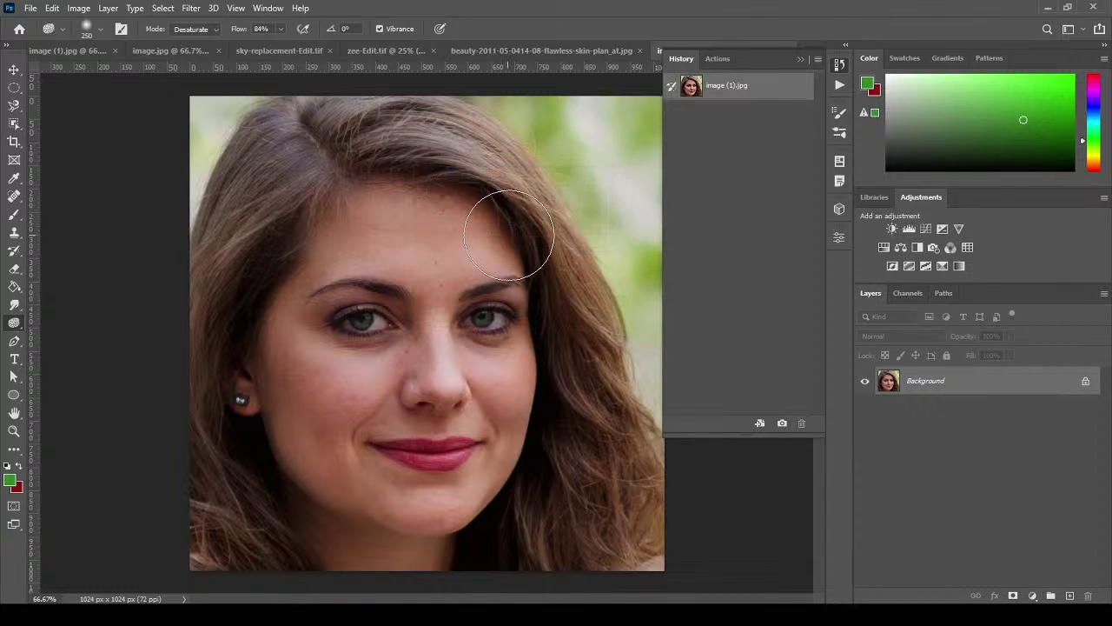
Take a new history snapshot, and start deleting the image (1).jpg snapshot but decline the deletion.
click(783, 424)
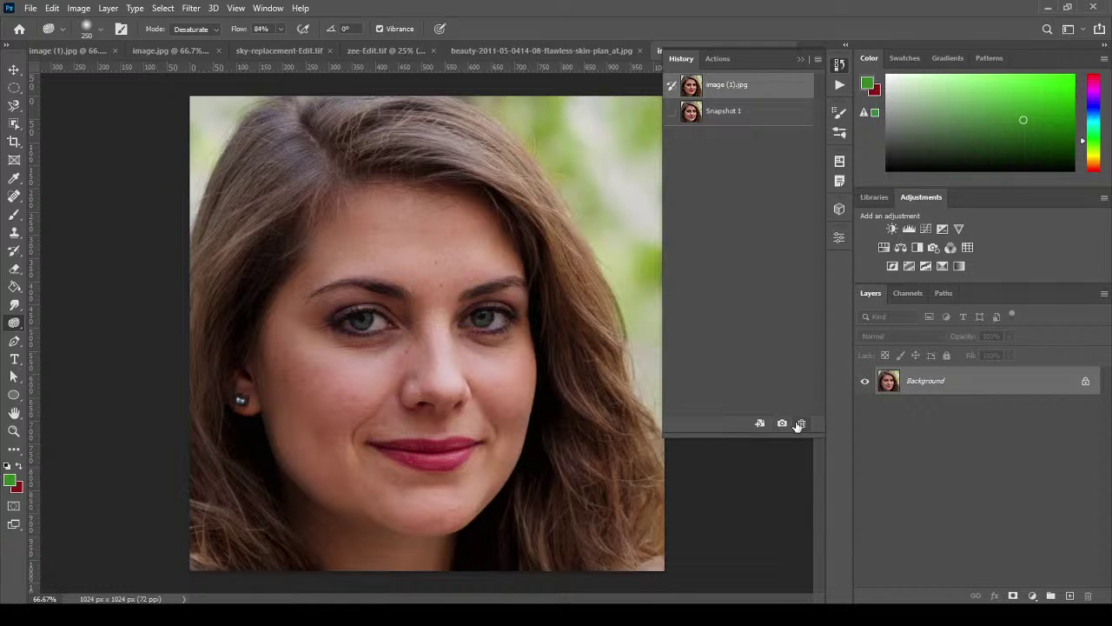
click(802, 424)
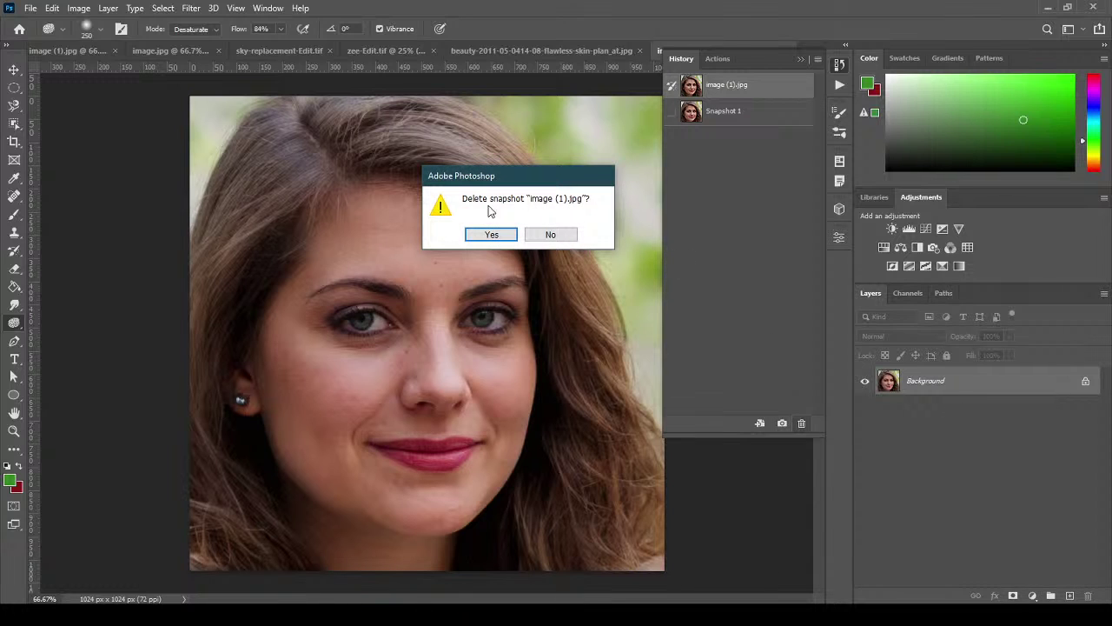
click(542, 237)
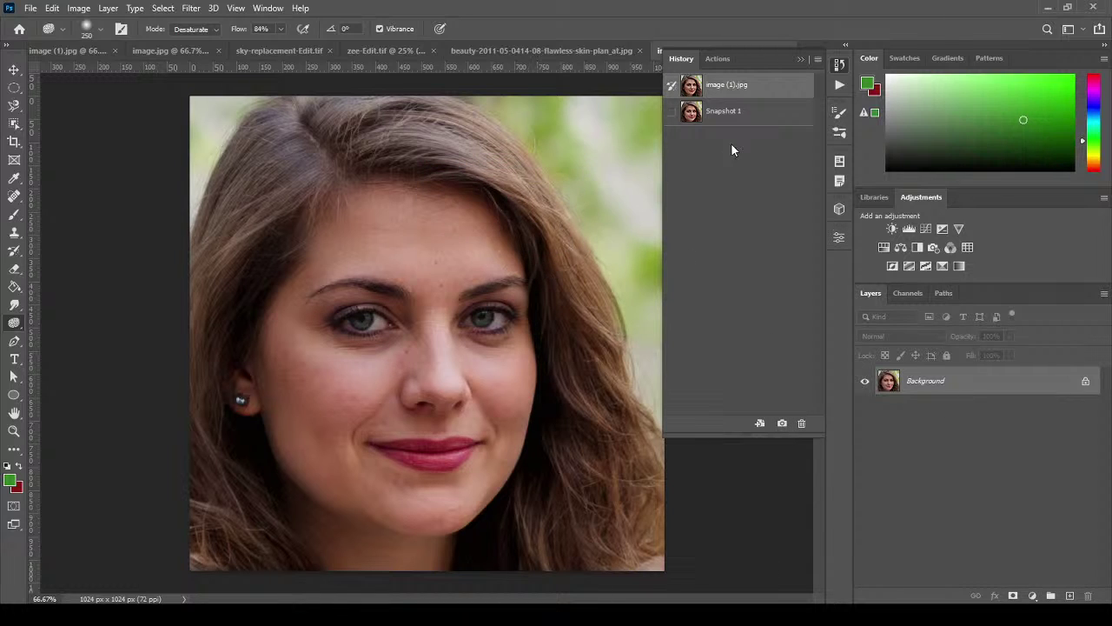
Make Snapshot 1 the History Brush source and delete that snapshot from the history.
click(739, 121)
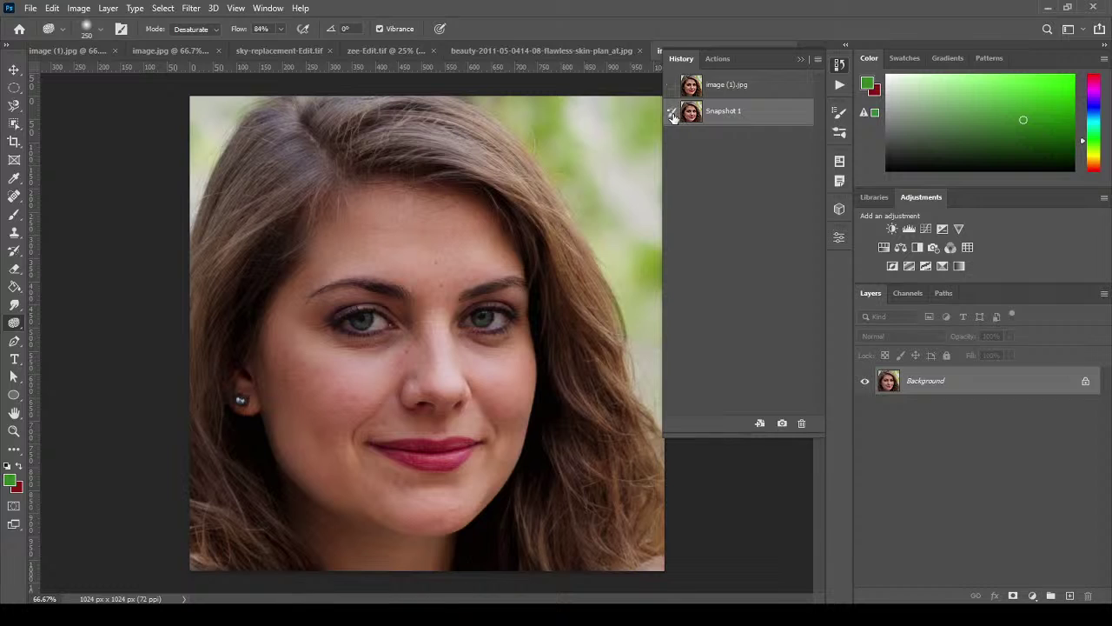
click(801, 423)
click(487, 236)
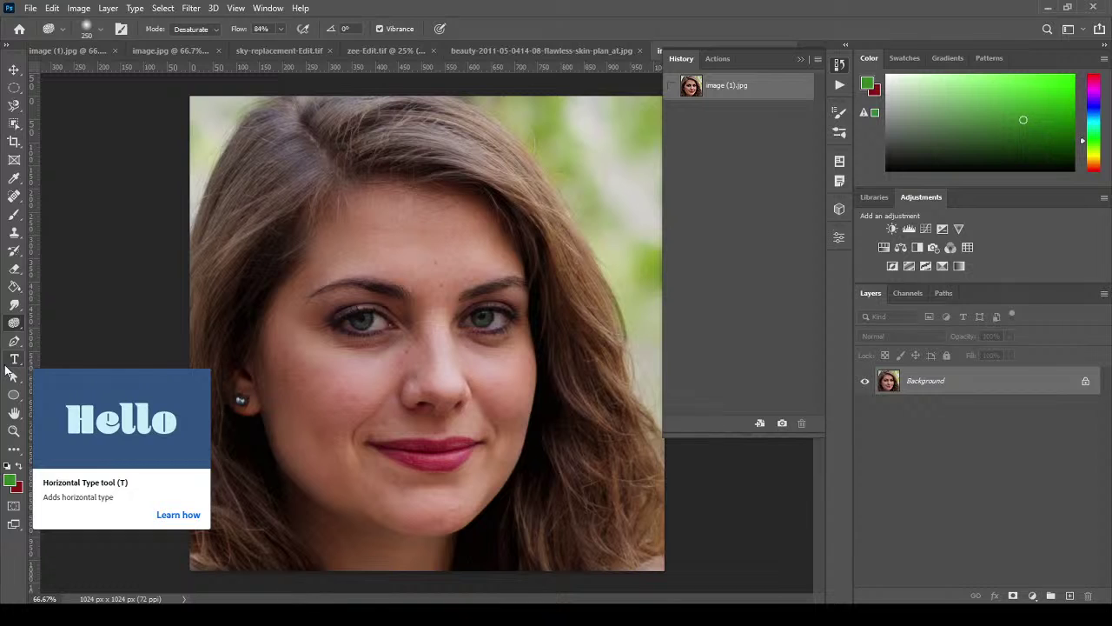
Activate the Hand Tool.
click(16, 412)
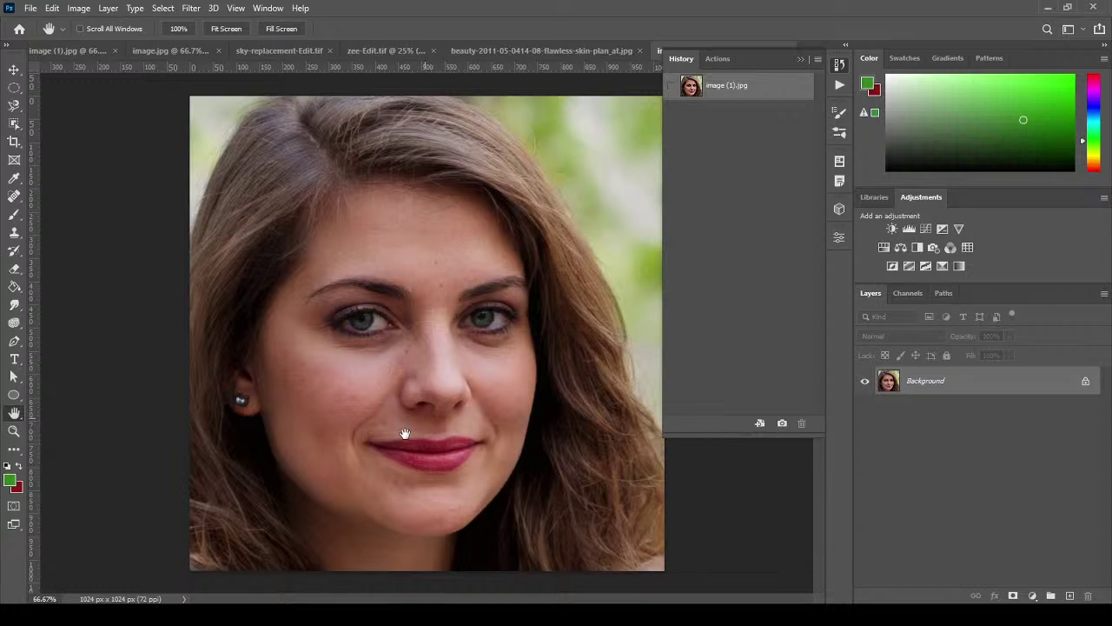